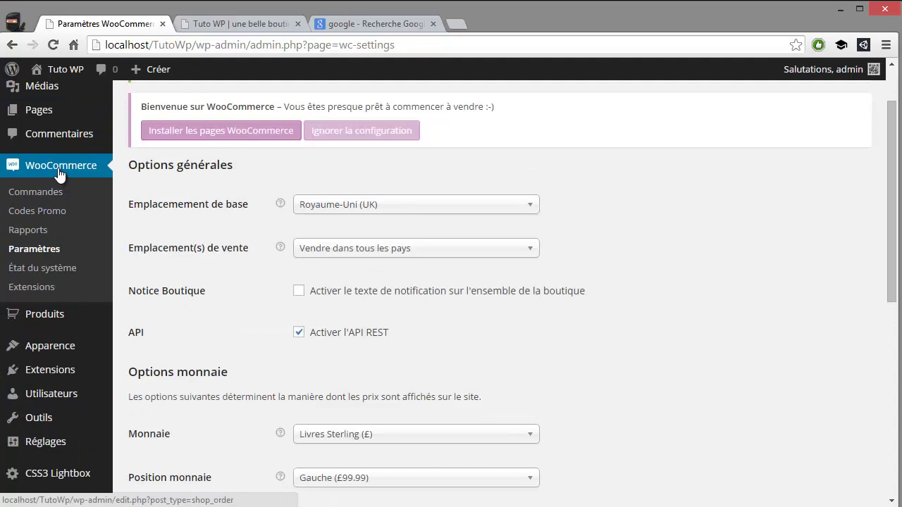
pyautogui.scroll(1, 19, 187)
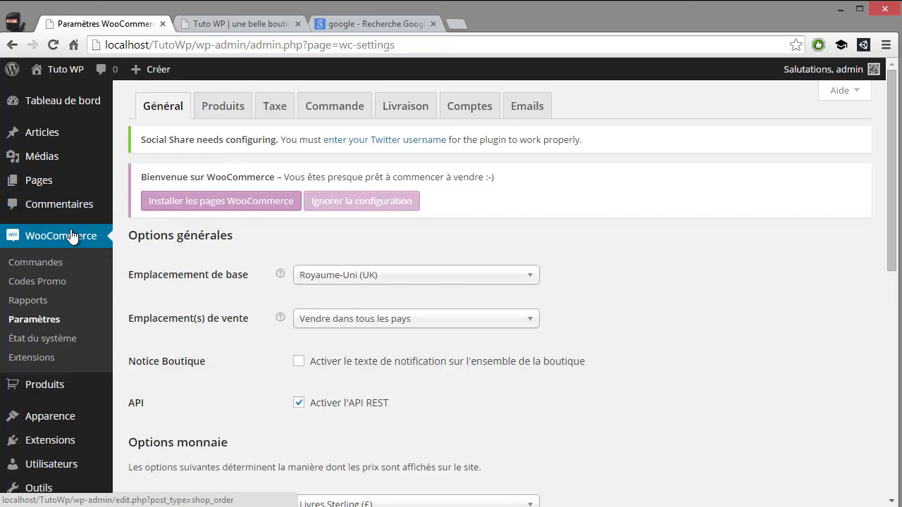
pyautogui.scroll(-1, 73, 239)
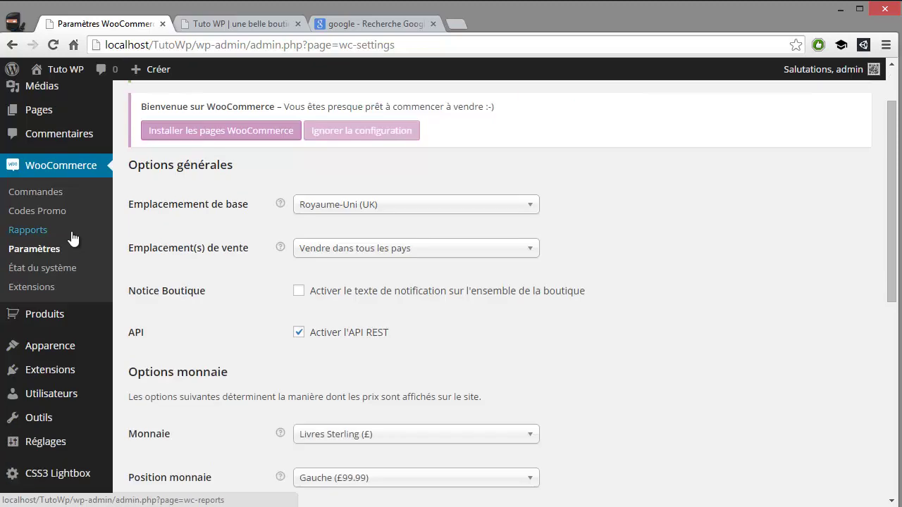
pyautogui.moveTo(53, 312)
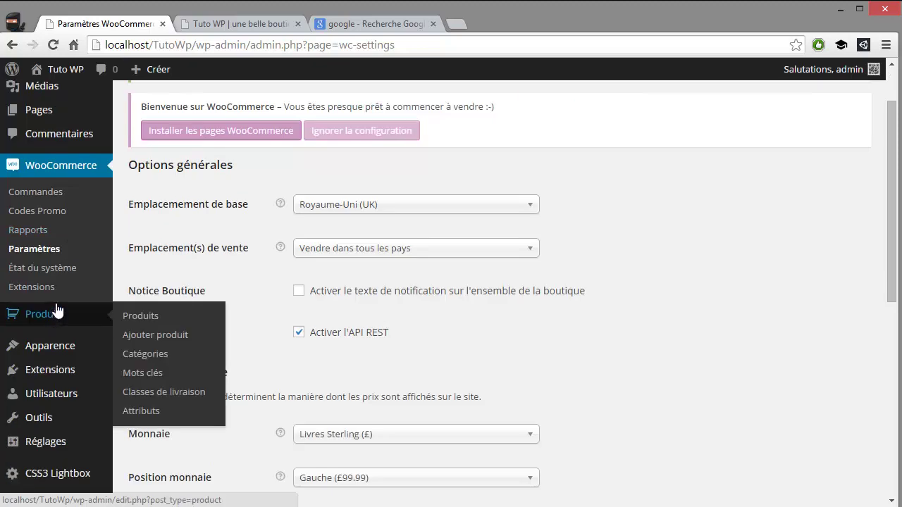
pyautogui.scroll(-2, 64, 304)
pyautogui.scroll(3, 63, 296)
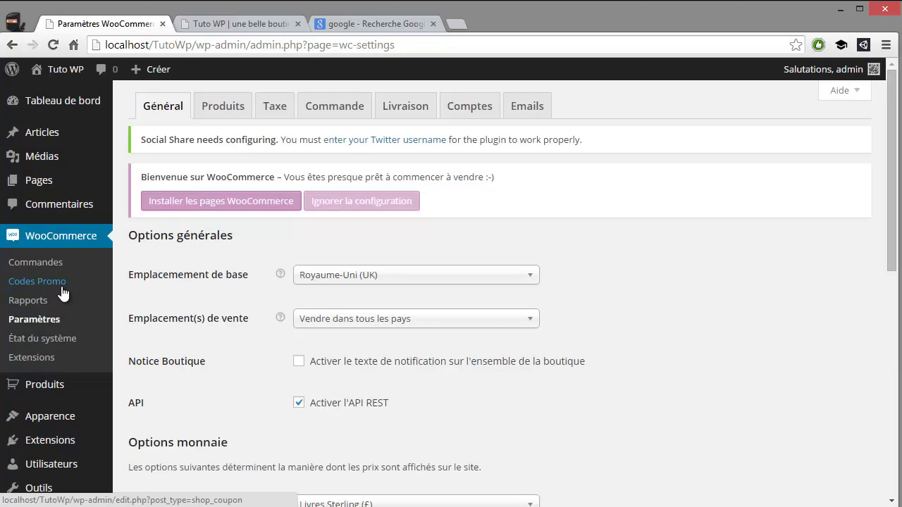
# Step: Move the articles "Article 3", "Mon super article" and "Bonjour tout le monde !" to the trash with one bulk action
pyautogui.click(51, 132)
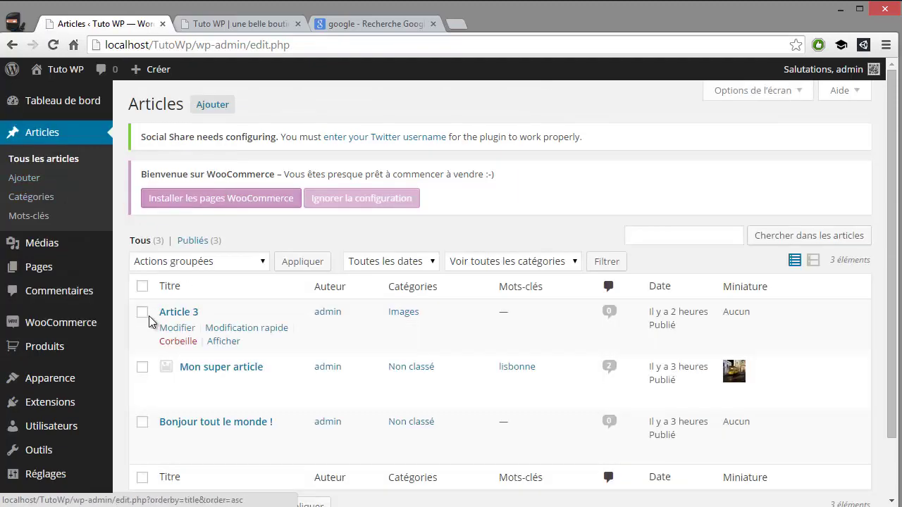
pyautogui.click(142, 312)
pyautogui.click(143, 367)
pyautogui.click(142, 423)
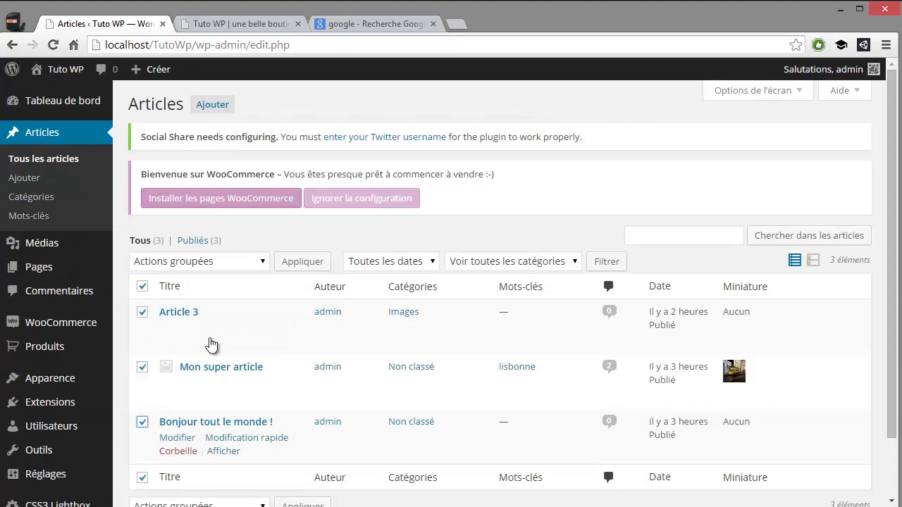
pyautogui.click(250, 262)
pyautogui.click(209, 306)
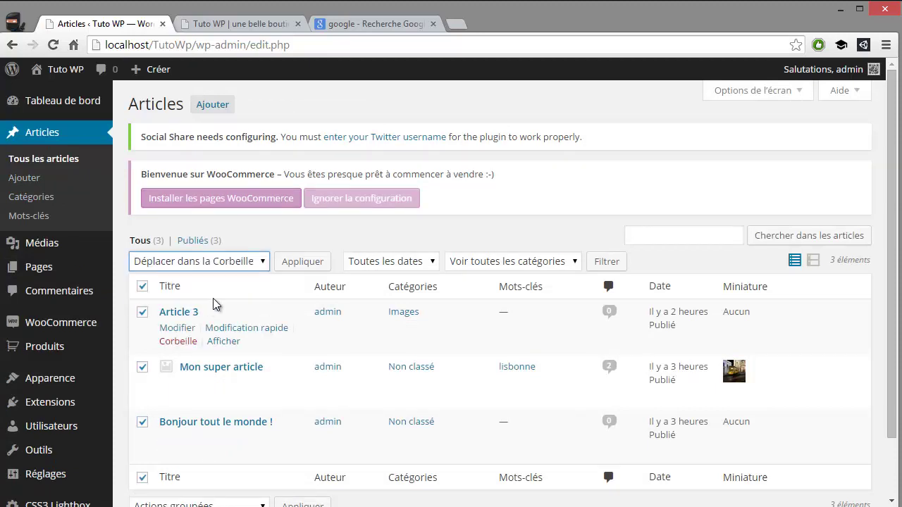
pyautogui.scroll(-1, 219, 299)
pyautogui.click(296, 197)
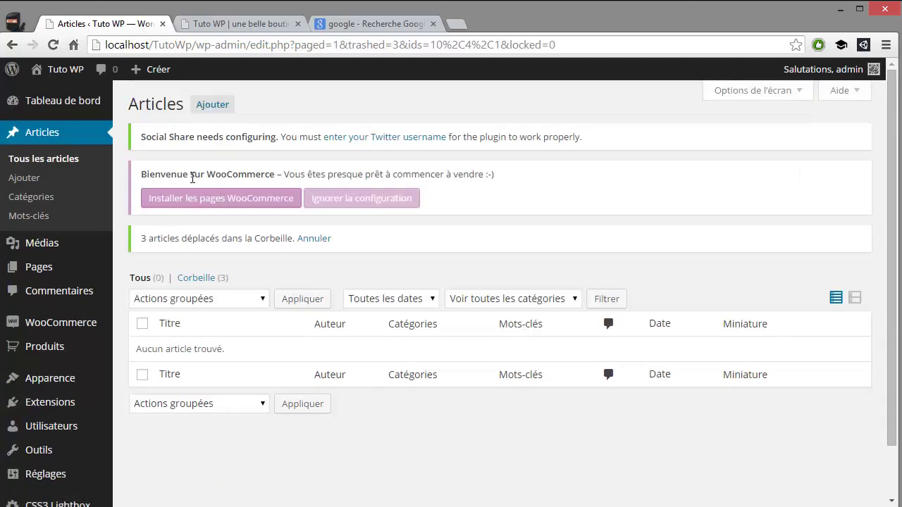
# Step: Permanently delete the article categories "Catégorie 1" and "Images"
pyautogui.click(39, 197)
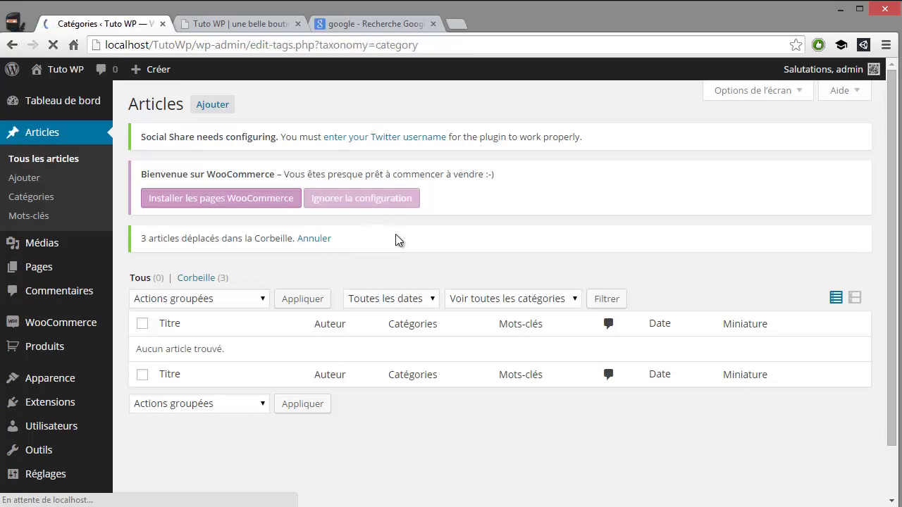
pyautogui.scroll(-1, 436, 303)
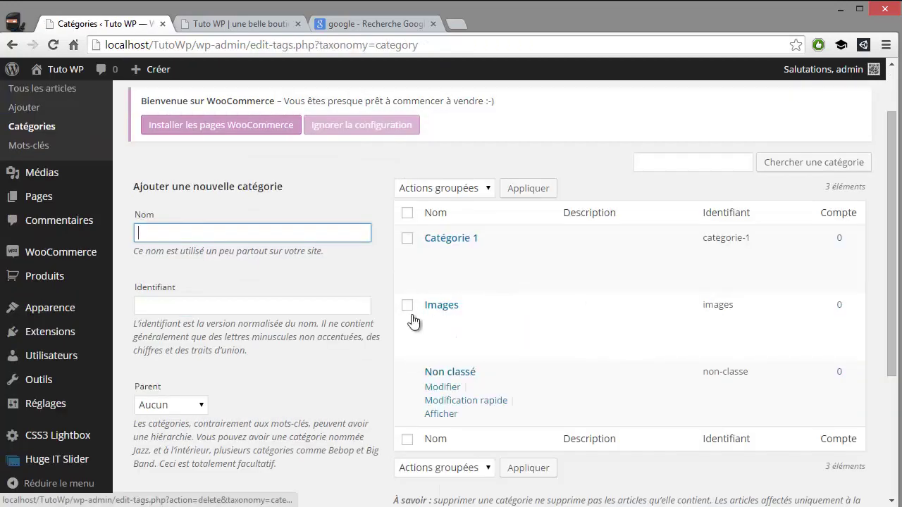
pyautogui.click(407, 305)
pyautogui.click(408, 238)
pyautogui.click(447, 280)
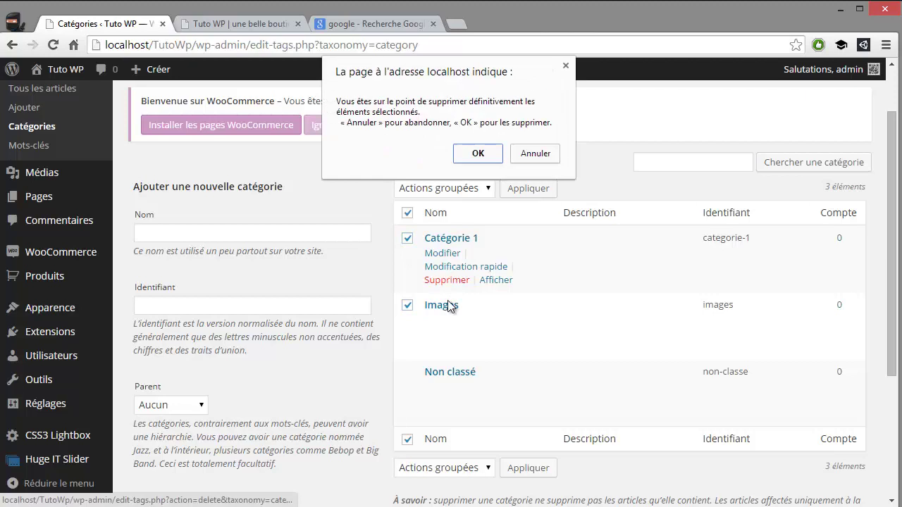
pyautogui.click(477, 154)
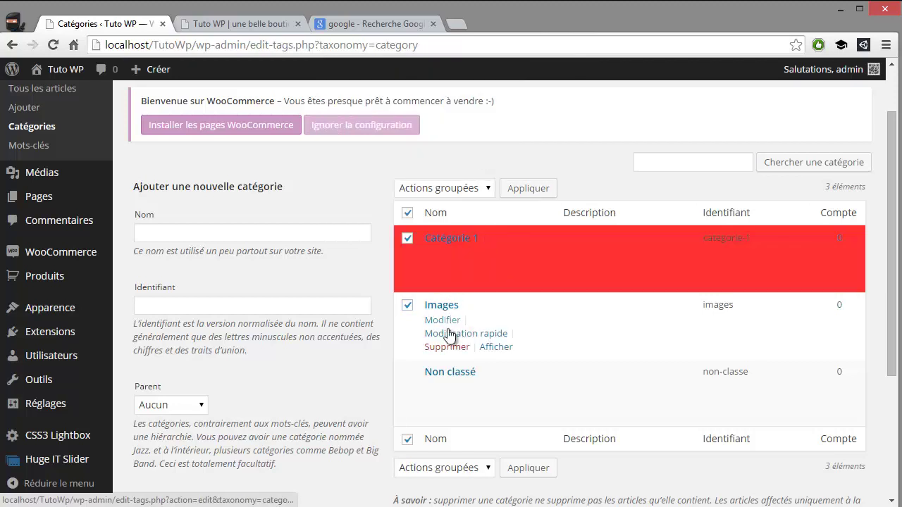
pyautogui.click(447, 280)
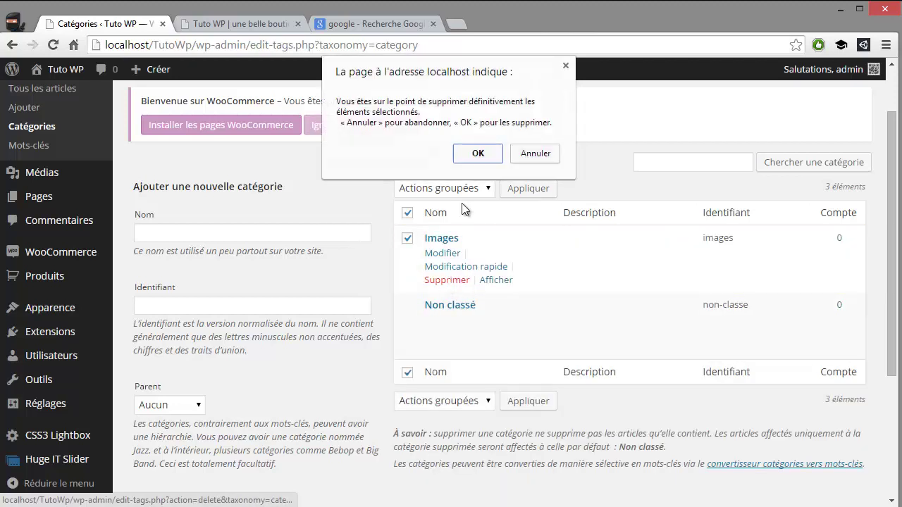
pyautogui.click(477, 152)
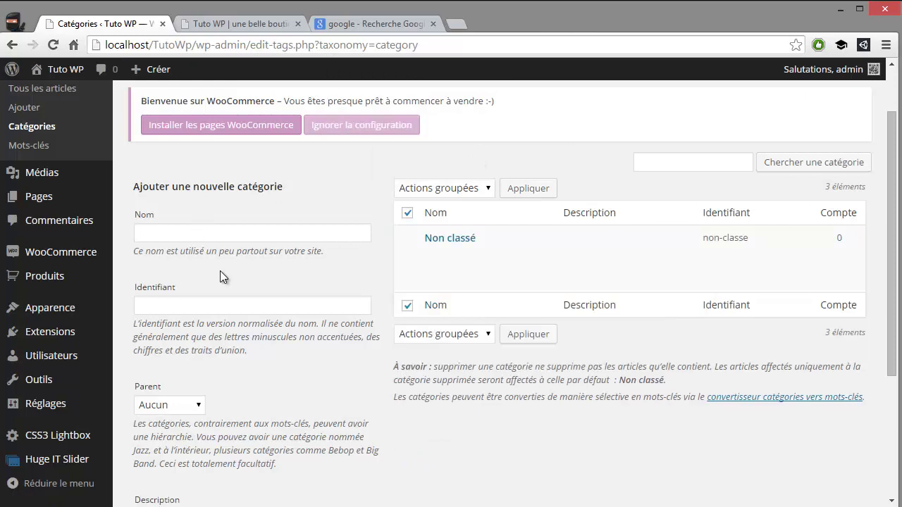
pyautogui.scroll(2, 226, 112)
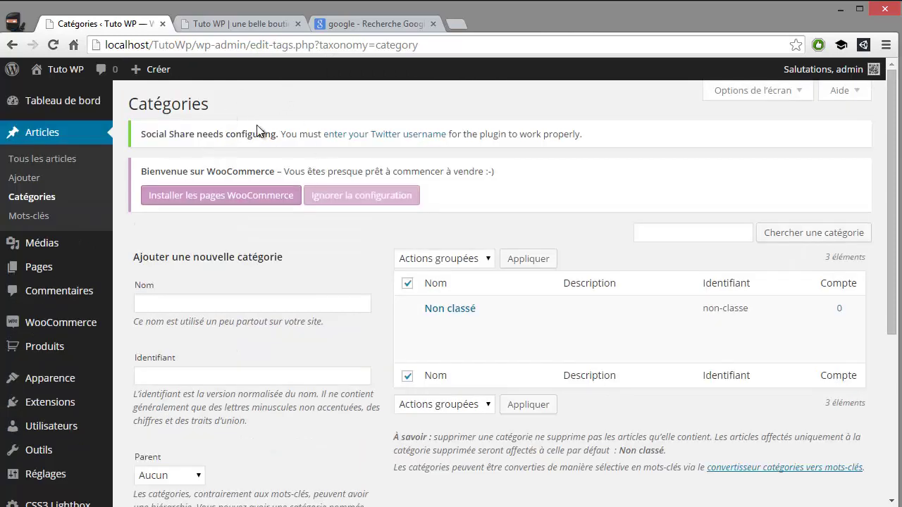
# Step: Search Google for "woocommerce theme mystile" and open the Mystile product page on WooThemes
pyautogui.click(344, 26)
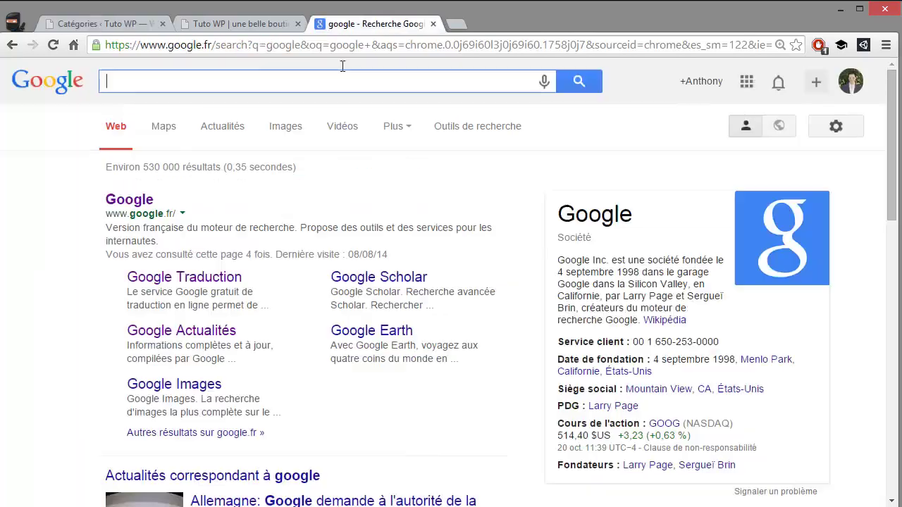
pyautogui.scroll(-2, 321, 238)
pyautogui.scroll(2, 321, 243)
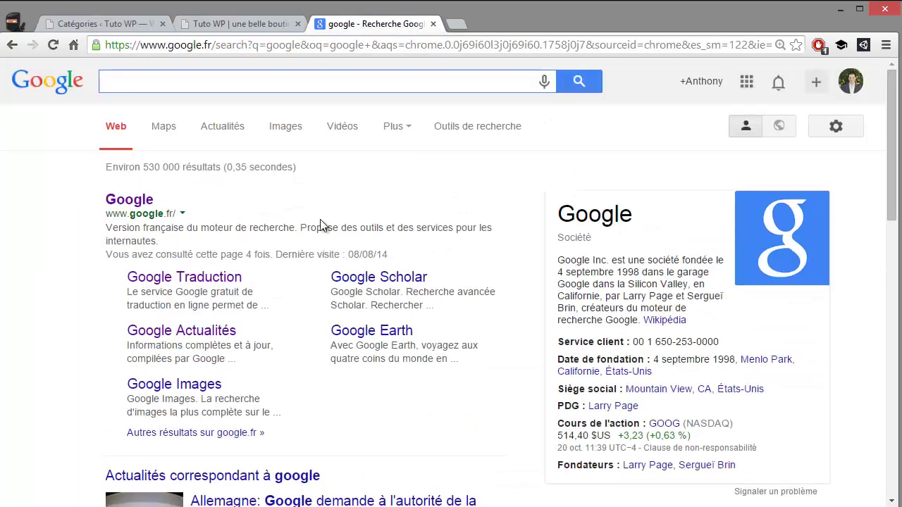
pyautogui.write('theme wo')
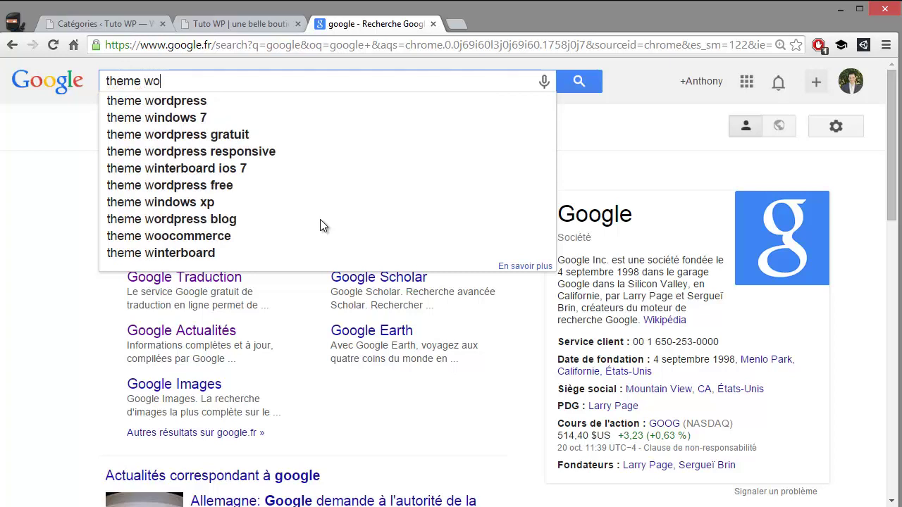
pyautogui.write('ocommerce myst')
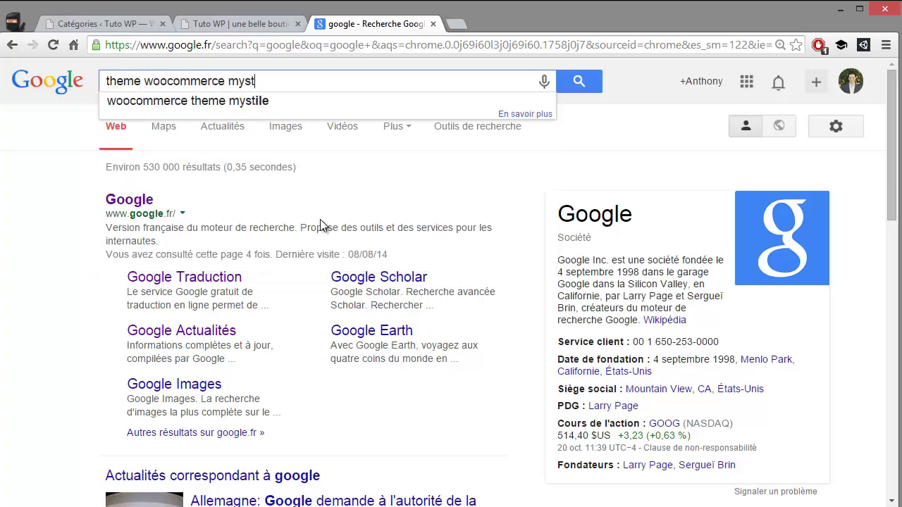
pyautogui.press('Down')
pyautogui.press('Return')
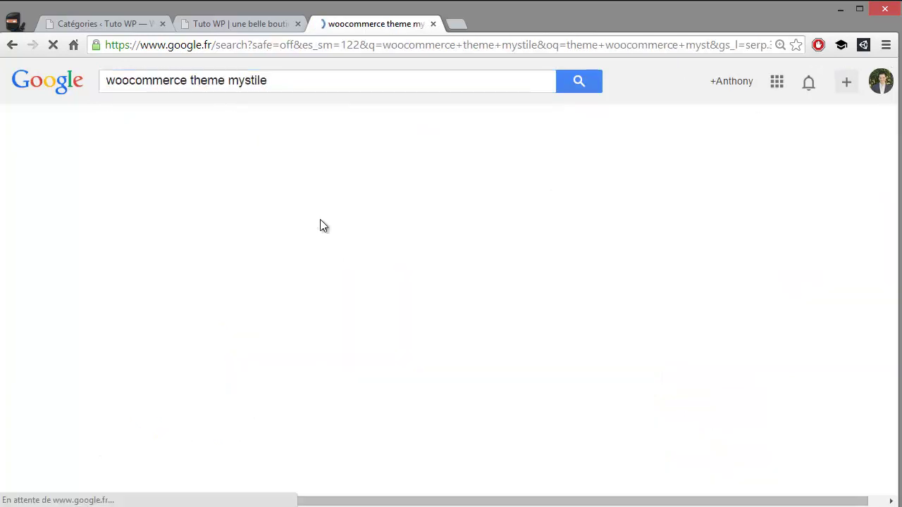
pyautogui.click(201, 201)
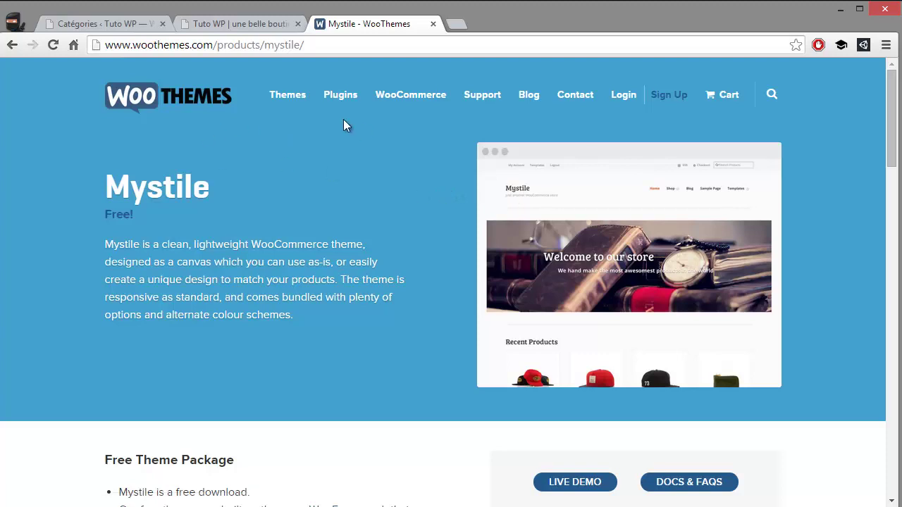
# Step: Examine the Mystile product page, including its description, free theme package terms, unique features and related products
pyautogui.scroll(-2, 355, 163)
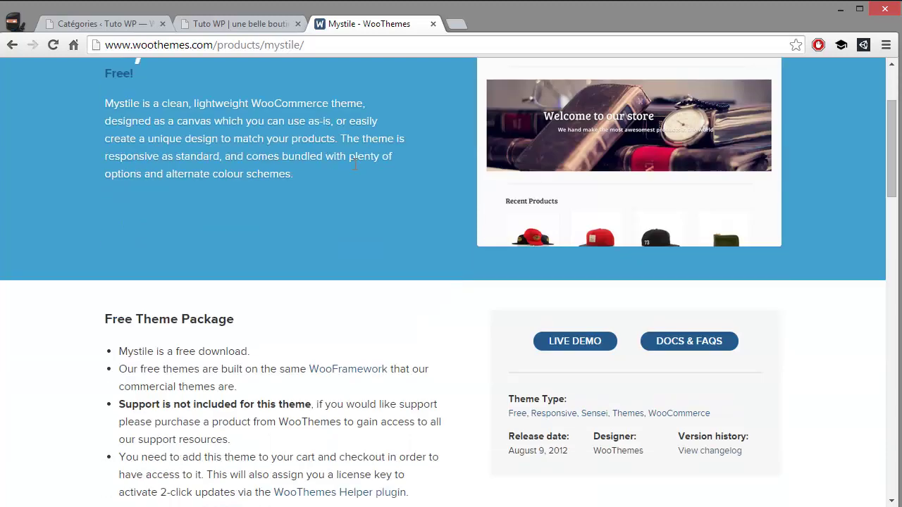
pyautogui.scroll(-3, 312, 219)
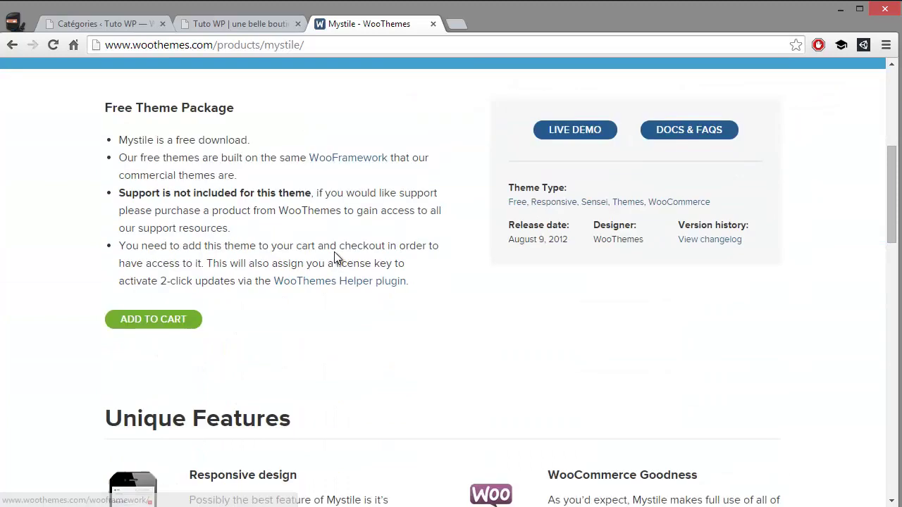
pyautogui.scroll(5, 345, 250)
pyautogui.scroll(-9, 358, 242)
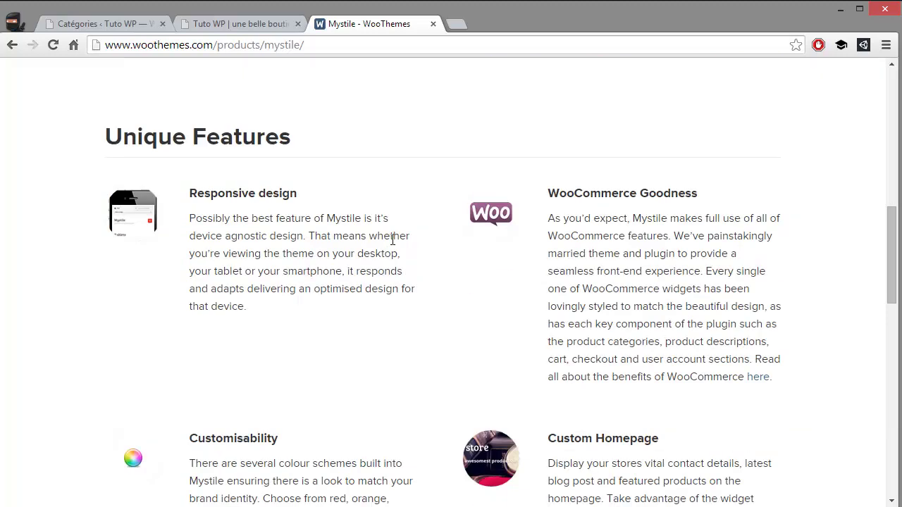
pyautogui.scroll(-8, 392, 238)
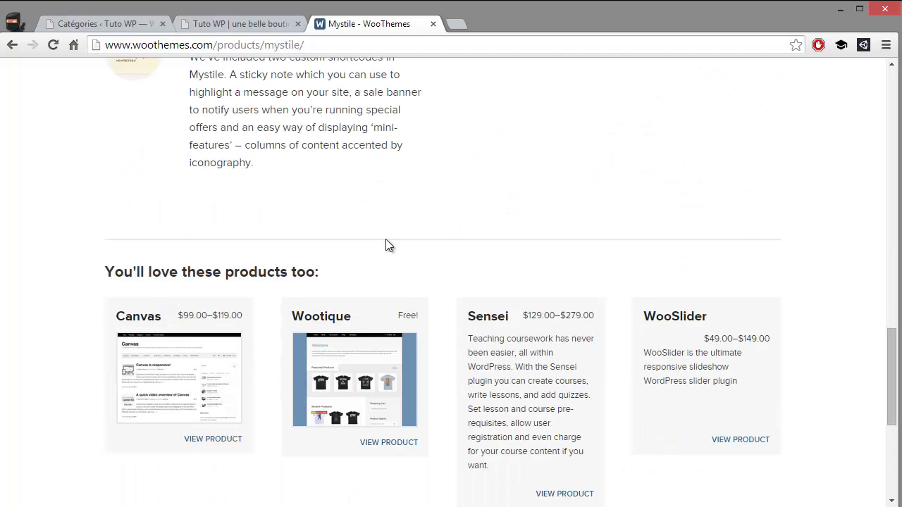
pyautogui.scroll(9, 387, 244)
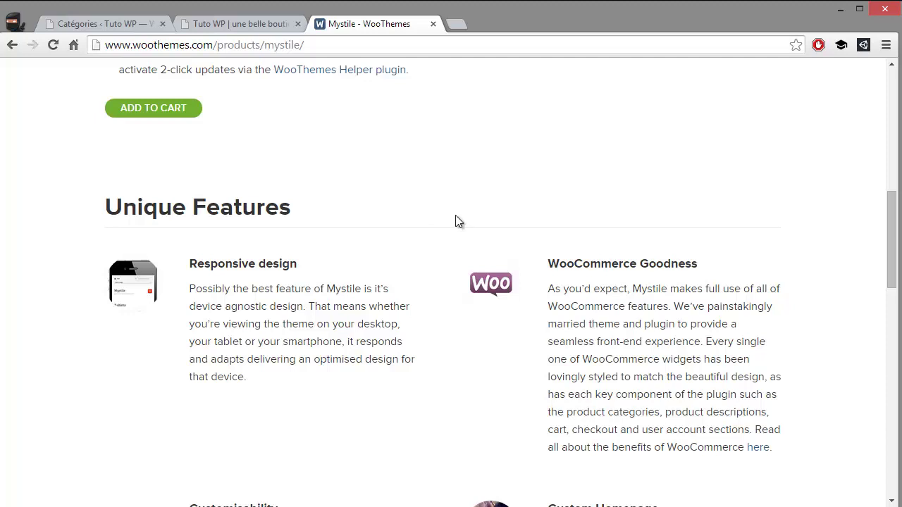
pyautogui.scroll(8, 438, 223)
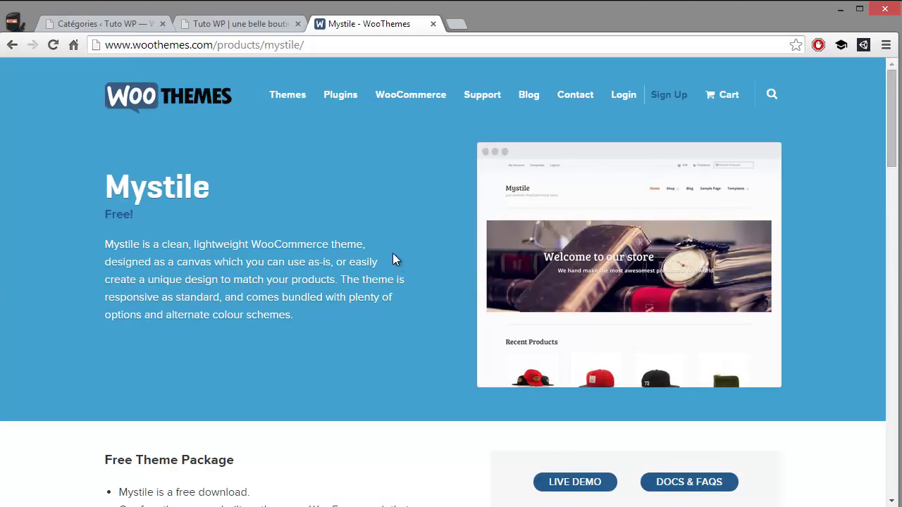
pyautogui.scroll(-1, 388, 271)
pyautogui.scroll(1, 384, 279)
pyautogui.scroll(-5, 299, 257)
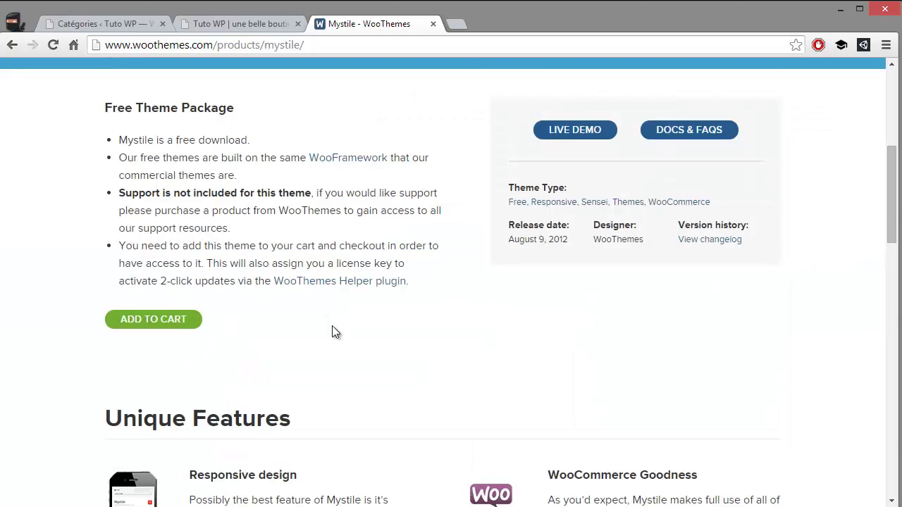
# Step: Try to add the free Mystile theme to the WooThemes cart and look through the cart page
pyautogui.click(147, 319)
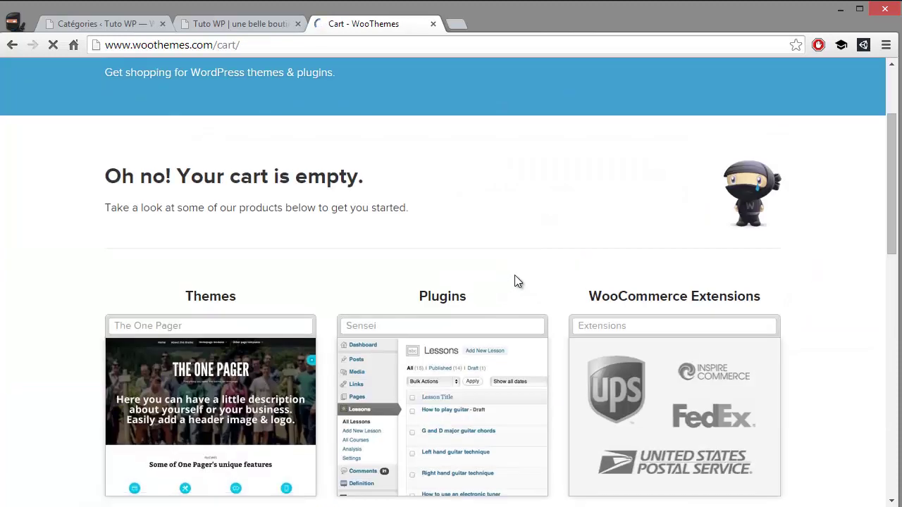
pyautogui.scroll(-2, 514, 280)
pyautogui.scroll(2, 388, 234)
pyautogui.scroll(-1, 395, 233)
pyautogui.scroll(-8, 392, 226)
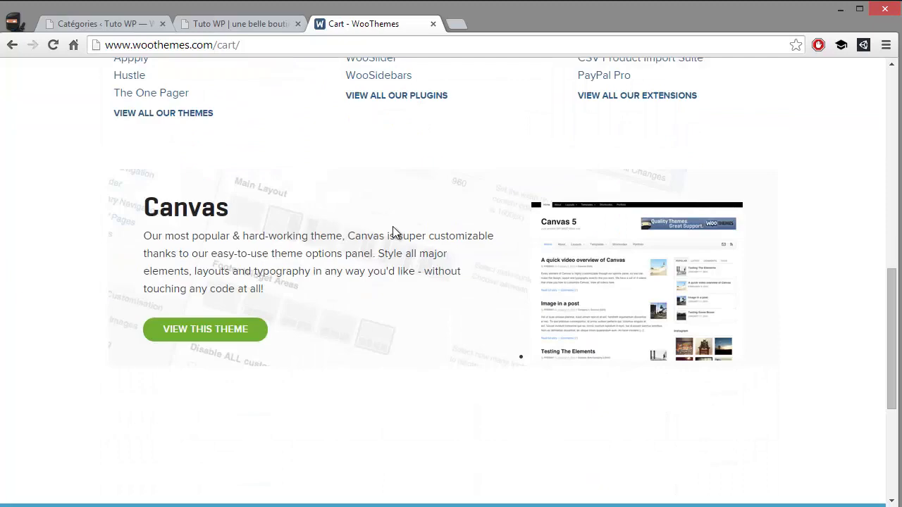
pyautogui.scroll(8, 393, 226)
pyautogui.scroll(3, 396, 229)
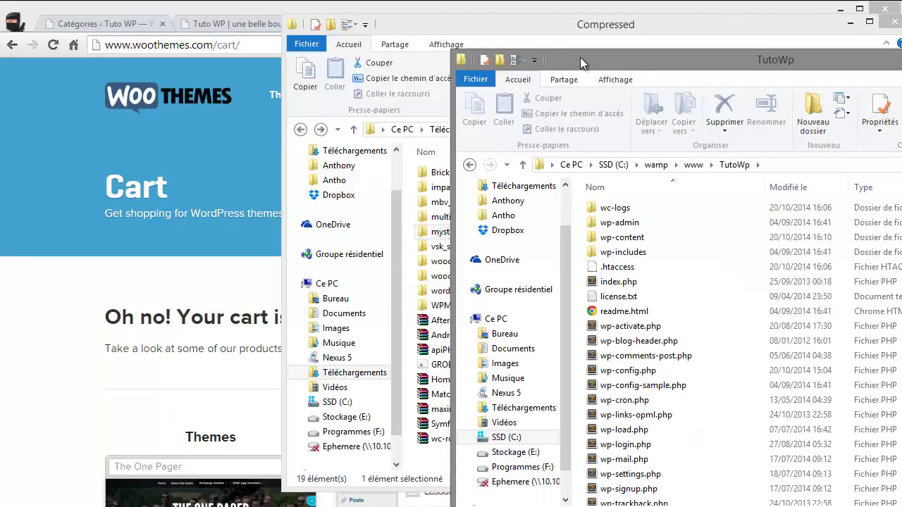
# Step: Switch to File Explorer and open the wp-content\themes folder inside the TutoWp site folder
pyautogui.press('super+Left')
pyautogui.moveTo(481, 137); pyautogui.dragTo(501, 35)
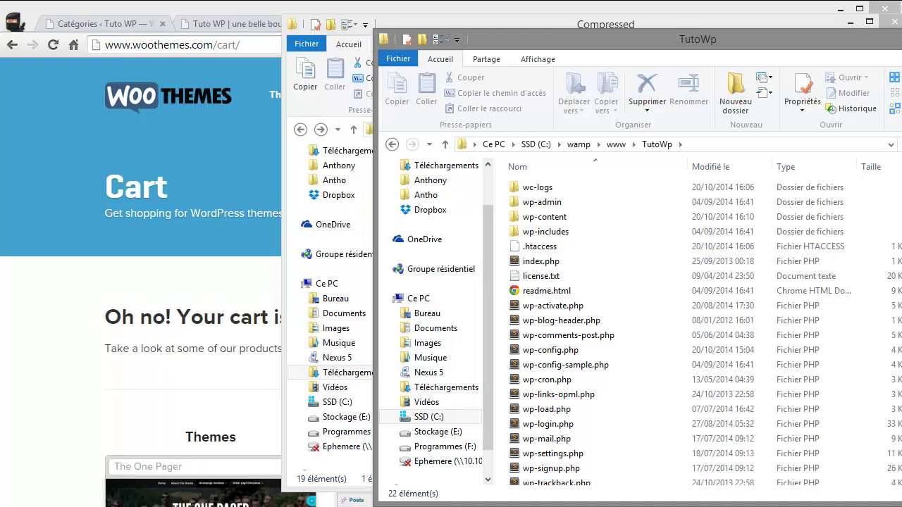
pyautogui.doubleClick(564, 232)
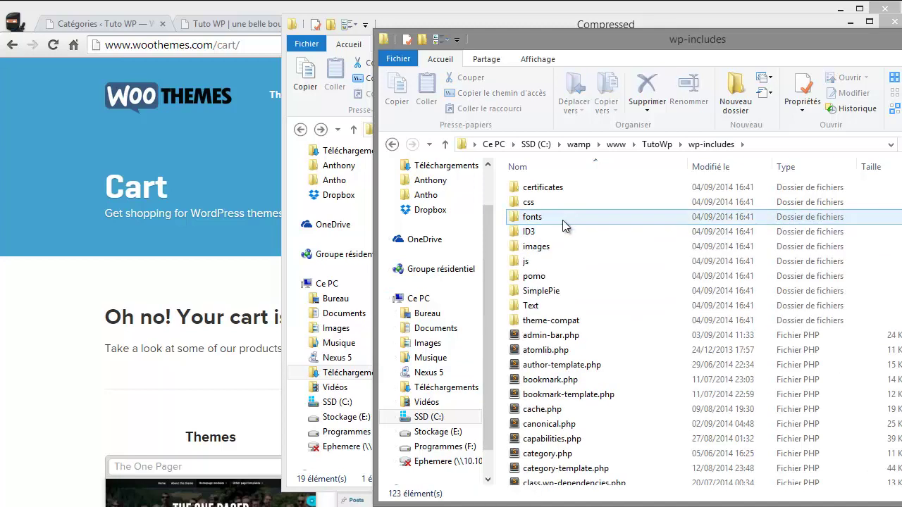
pyautogui.press('BackSpace')
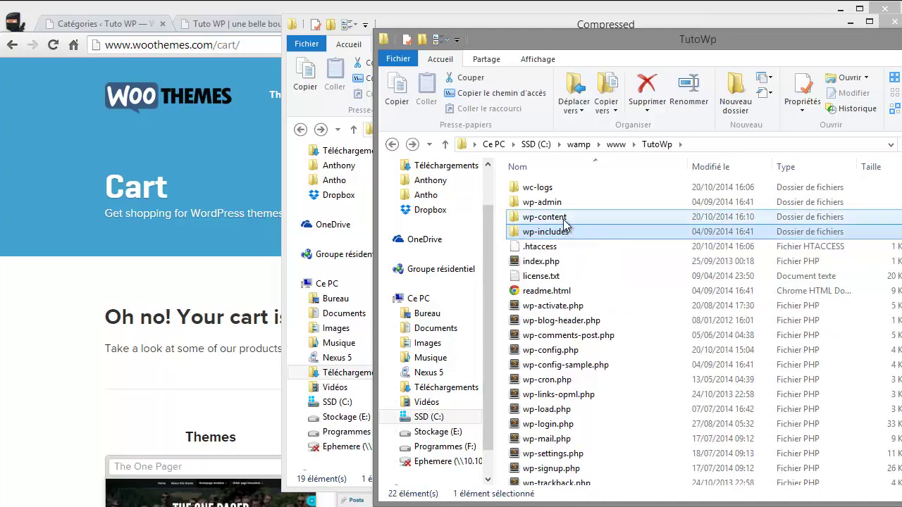
pyautogui.doubleClick(564, 220)
pyautogui.doubleClick(562, 215)
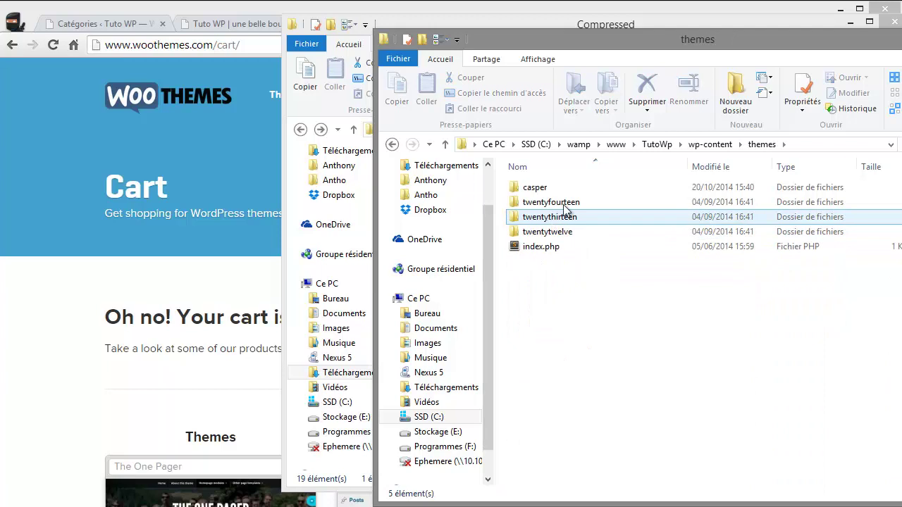
# Step: Move the mystile folder from Compressed into wp-content\themes, copy it back to Compressed, and close the Compressed window
pyautogui.moveTo(611, 42); pyautogui.dragTo(772, 37)
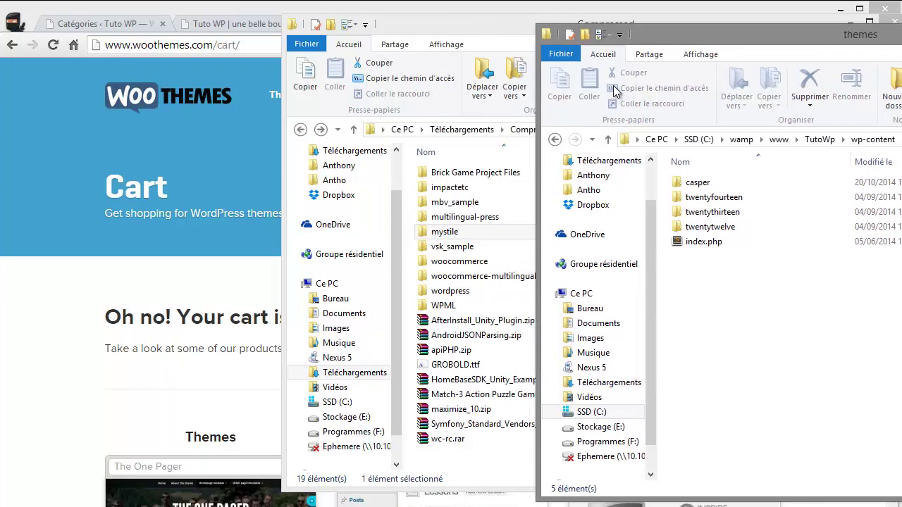
pyautogui.moveTo(445, 234); pyautogui.dragTo(694, 289)
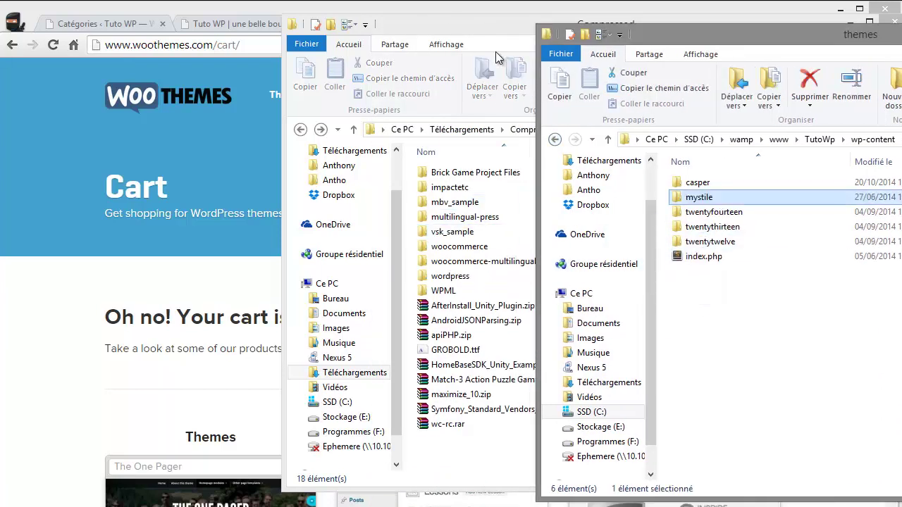
pyautogui.moveTo(713, 198); pyautogui.dragTo(481, 433)
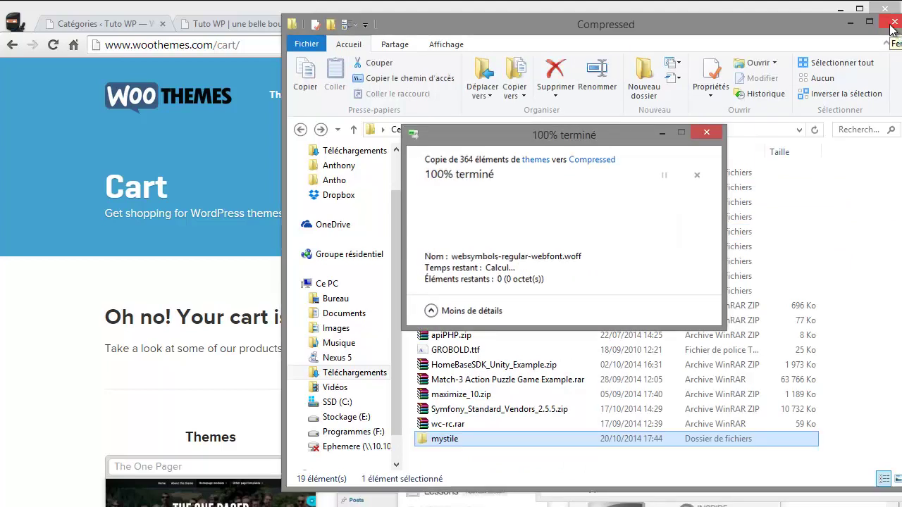
pyautogui.click(892, 26)
pyautogui.moveTo(874, 38); pyautogui.dragTo(652, 47)
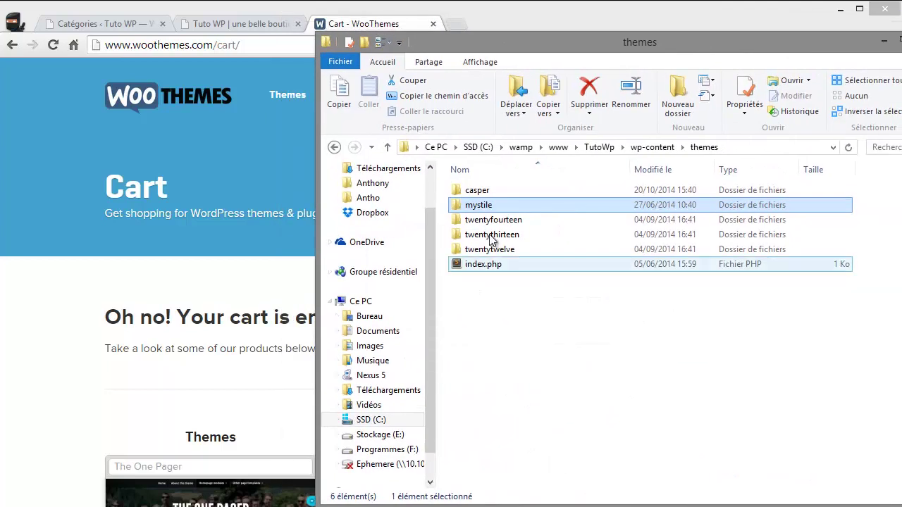
# Step: Switch to the WordPress admin, open the theme management page in a new tab and close the WooThemes cart tab
pyautogui.click(118, 26)
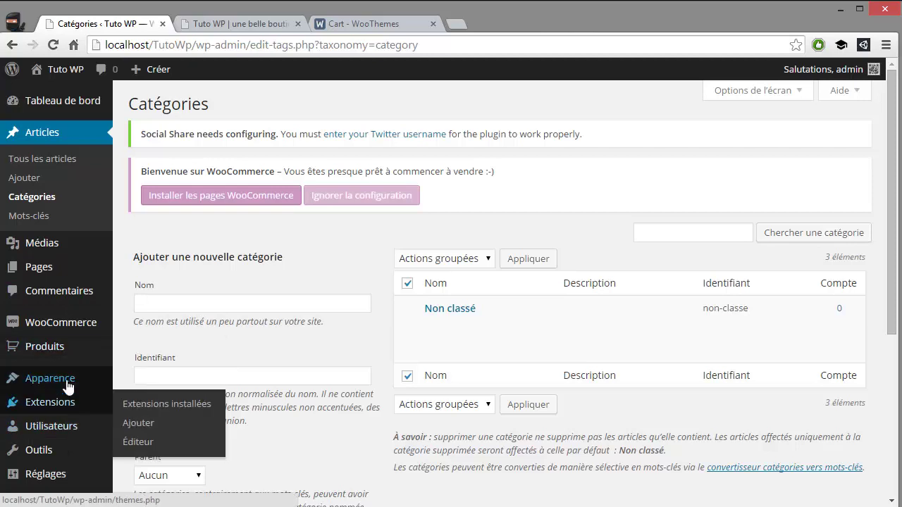
pyautogui.moveTo(68, 387)
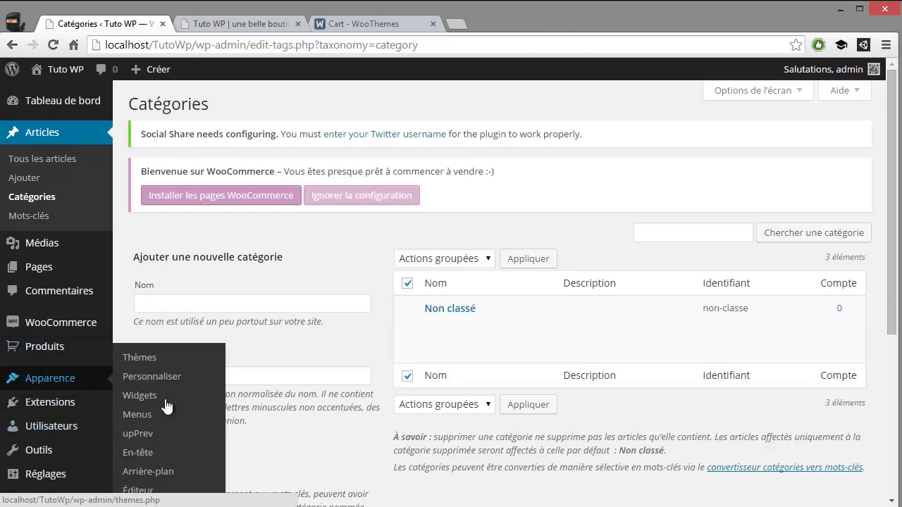
pyautogui.middleClick(150, 362)
pyautogui.click(226, 21)
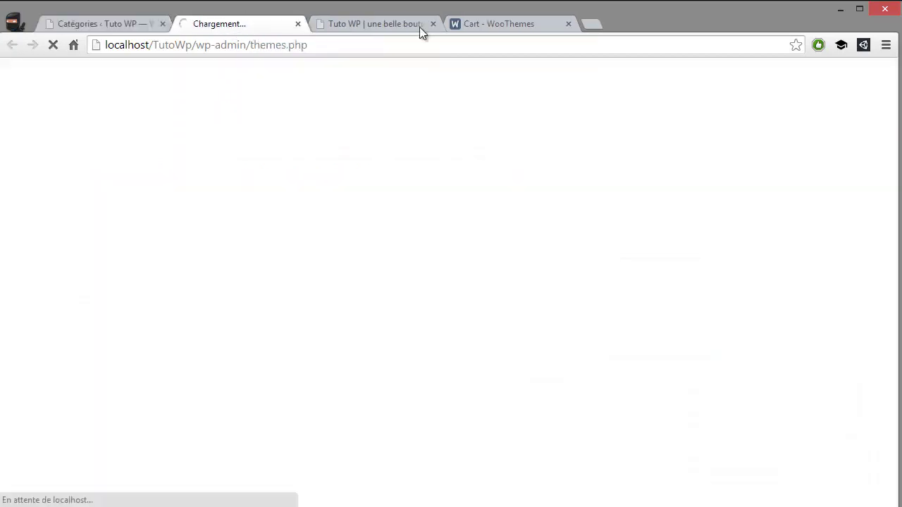
pyautogui.click(515, 22)
pyautogui.click(568, 23)
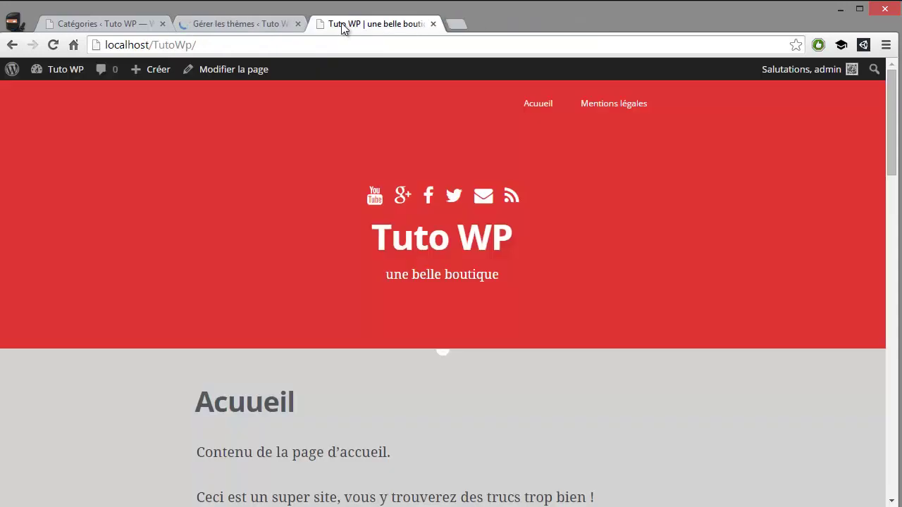
pyautogui.click(206, 24)
# Step: Open the page for adding a theme and look through the featured themes offered for installation
pyautogui.scroll(-2, 775, 319)
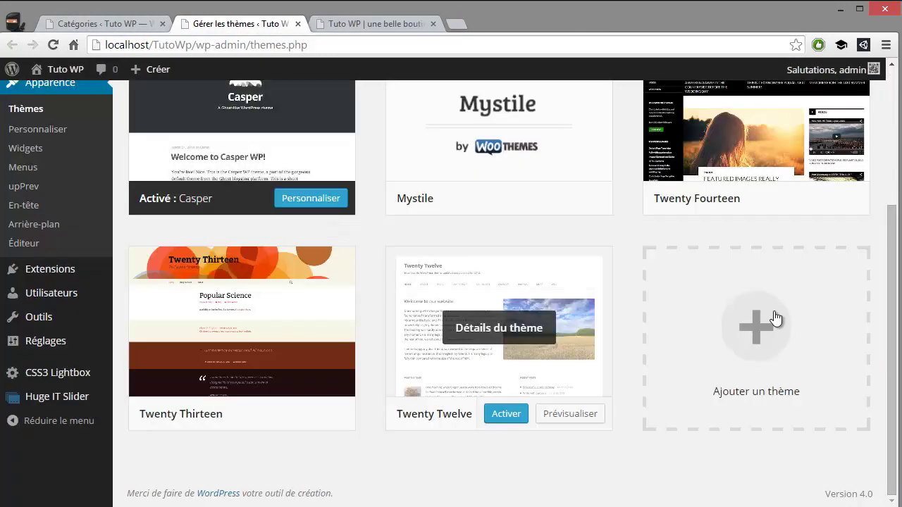
pyautogui.click(788, 317)
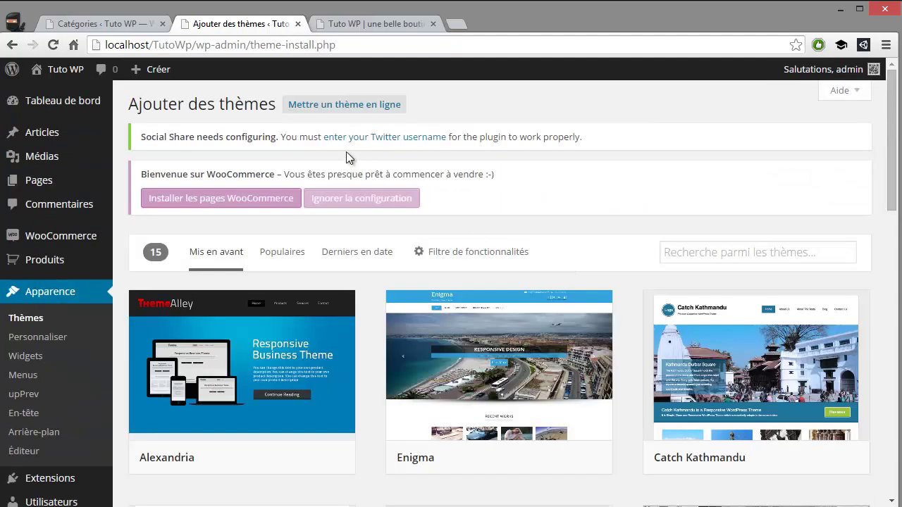
pyautogui.scroll(-12, 366, 148)
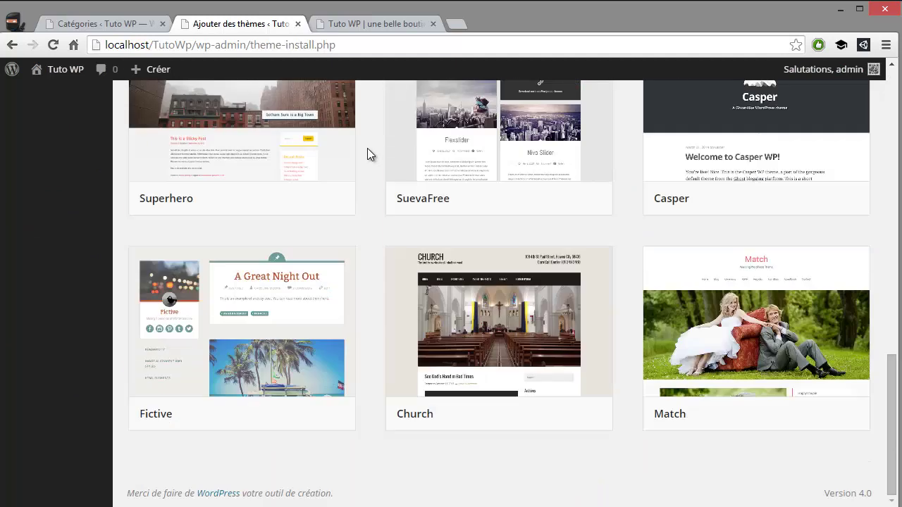
pyautogui.scroll(12, 368, 148)
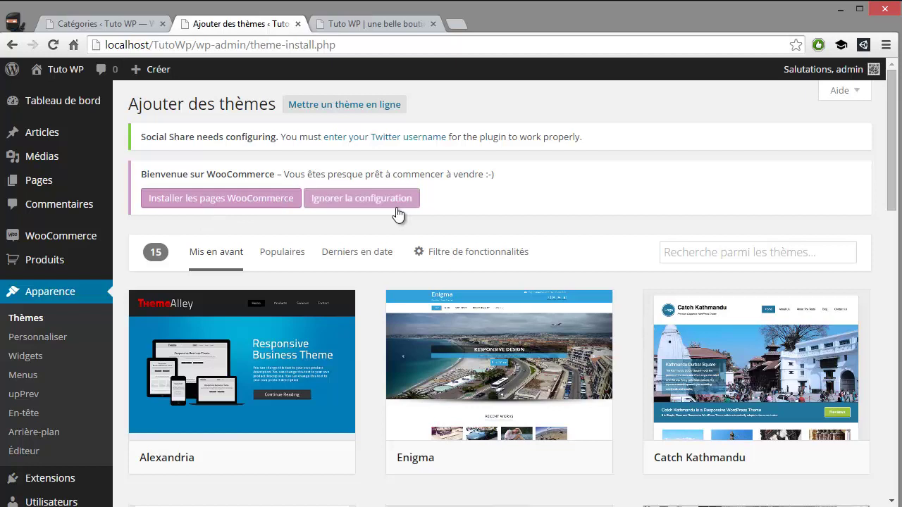
pyautogui.scroll(-10, 282, 247)
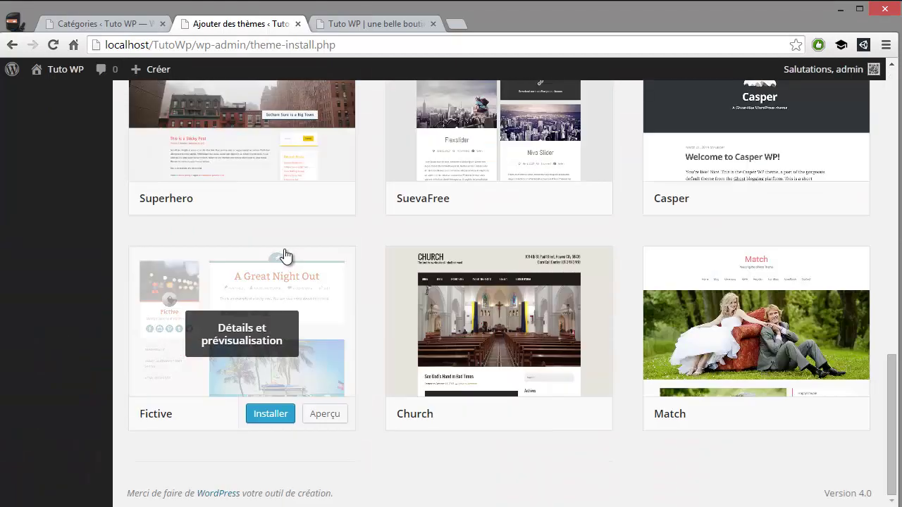
pyautogui.scroll(15, 289, 261)
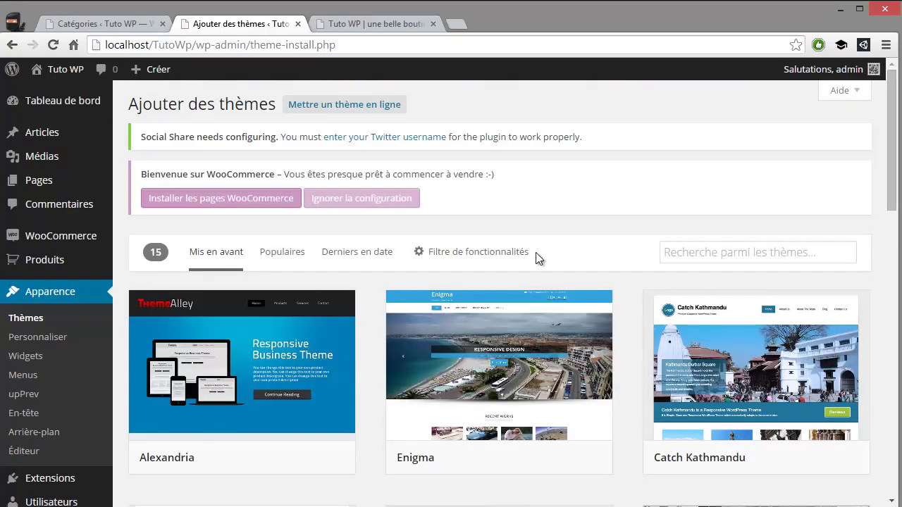
# Step: Check the mystile folder inside wp-content\themes in File Explorer, and return to the WordPress theme catalogue
pyautogui.hotkey('alt', 'Tab')
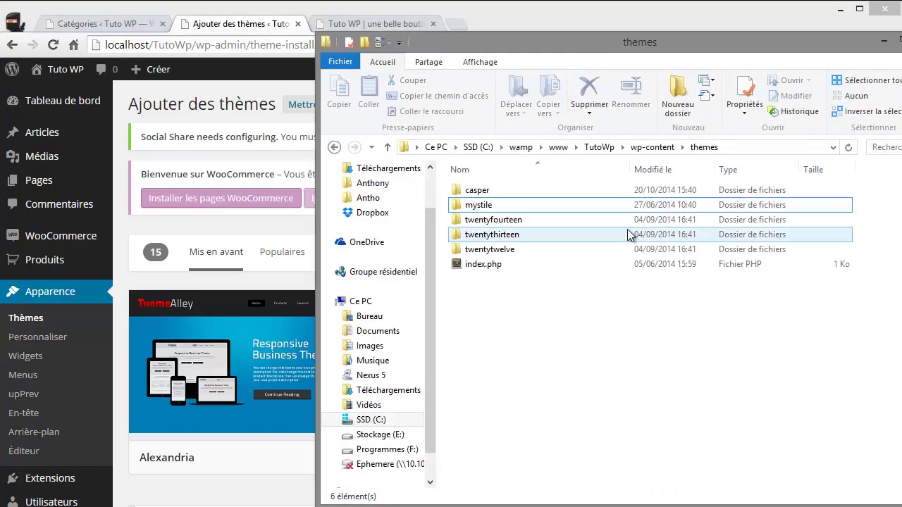
pyautogui.click(493, 206)
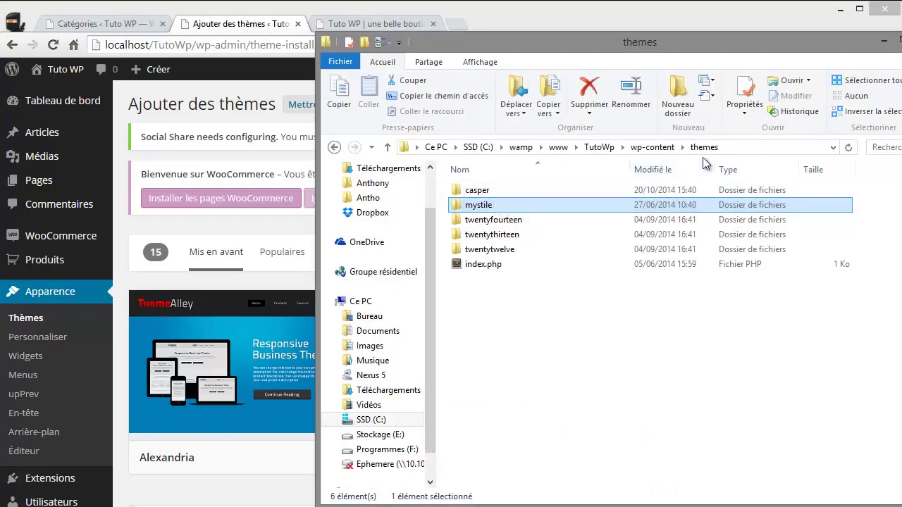
pyautogui.click(574, 15)
pyautogui.scroll(-5, 518, 186)
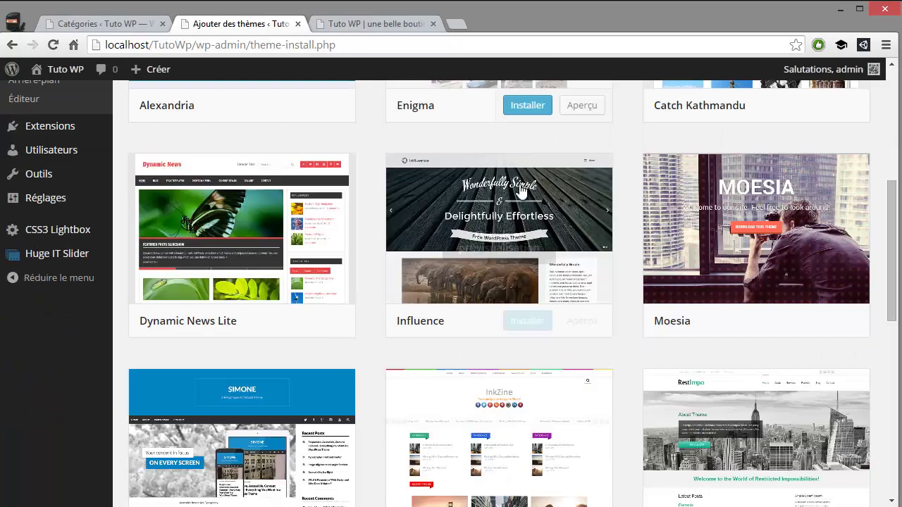
pyautogui.scroll(5, 518, 189)
# Step: Return to the site's installed themes and activate the Mystile theme
pyautogui.click(37, 319)
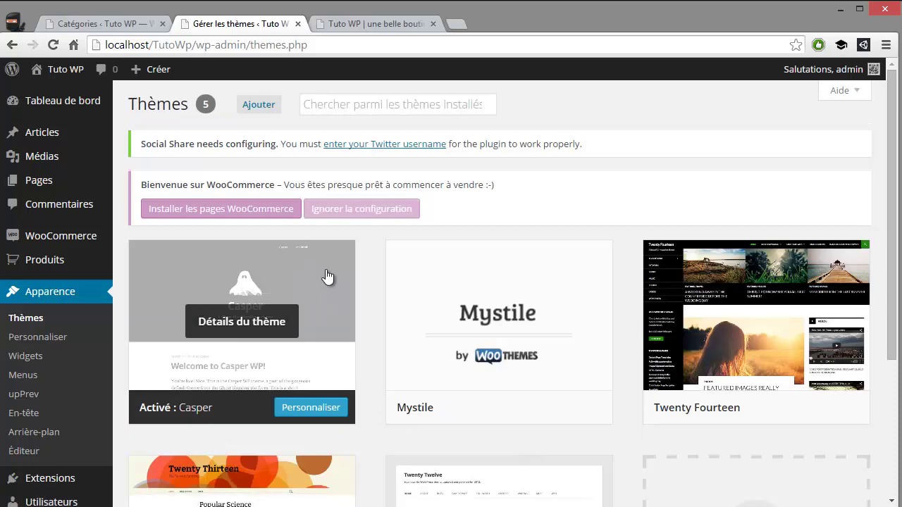
pyautogui.click(506, 408)
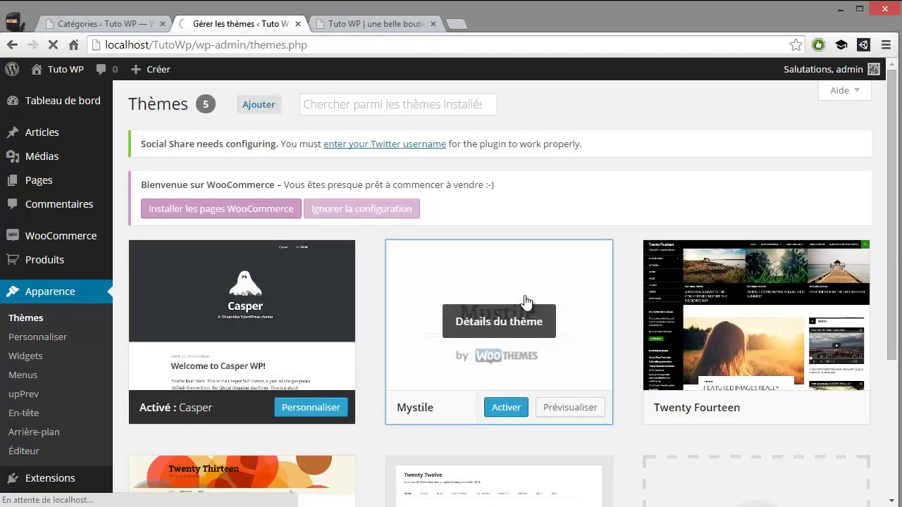
pyautogui.click(82, 17)
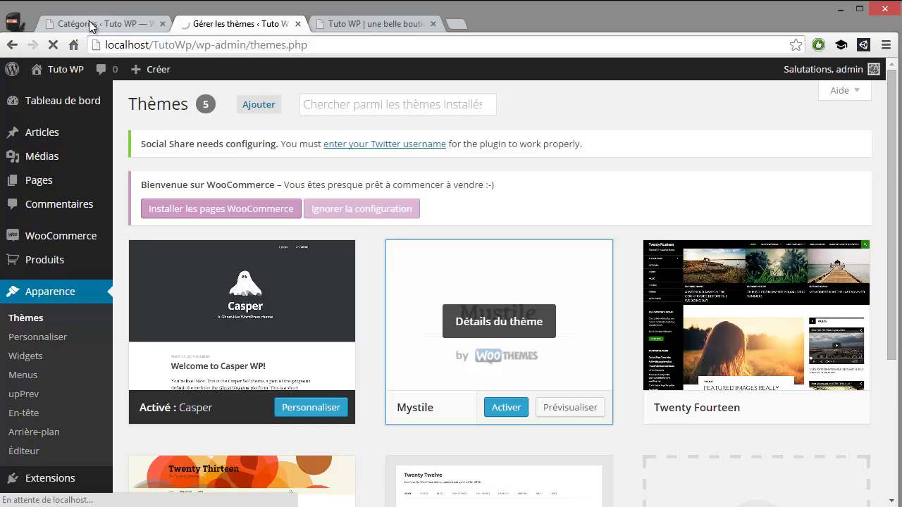
pyautogui.click(209, 22)
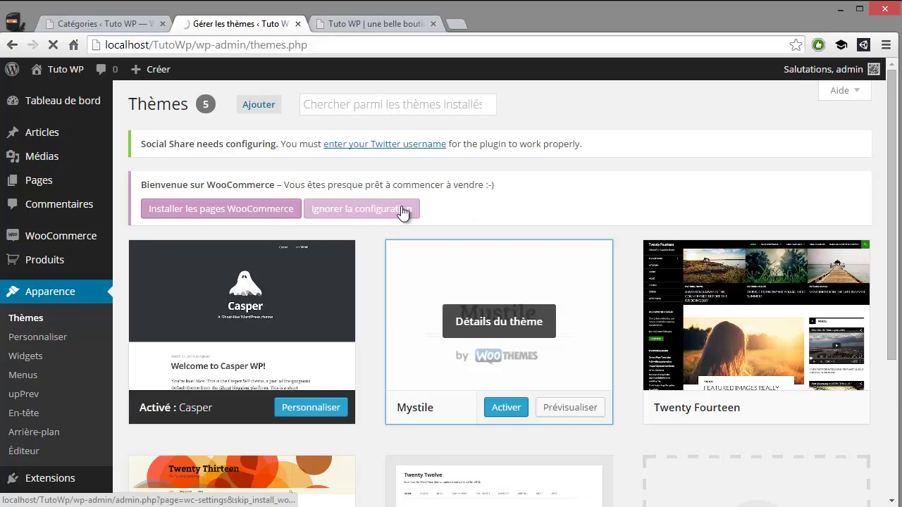
# Step: Install the WooCommerce pages from the WooCommerce welcome notice on the Catégories page
pyautogui.moveTo(163, 186); pyautogui.dragTo(284, 184)
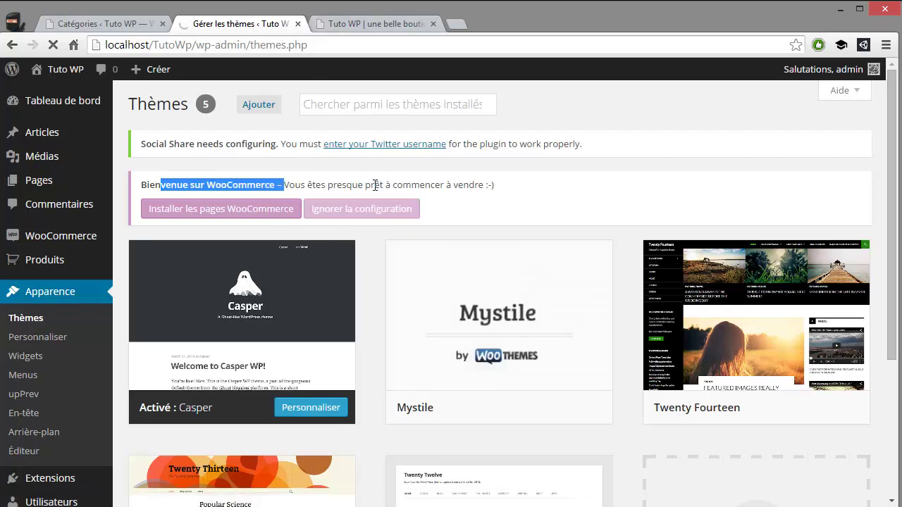
pyautogui.moveTo(375, 185); pyautogui.dragTo(403, 186)
pyautogui.click(88, 26)
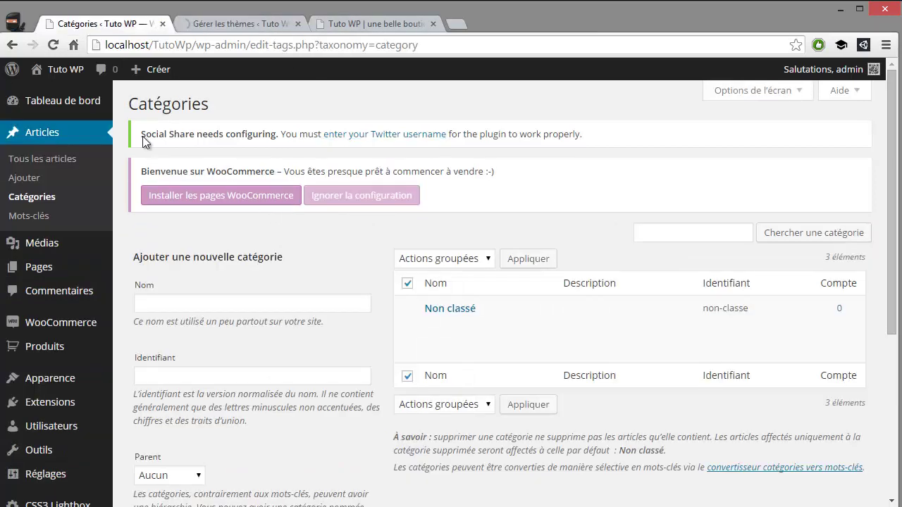
pyautogui.click(203, 196)
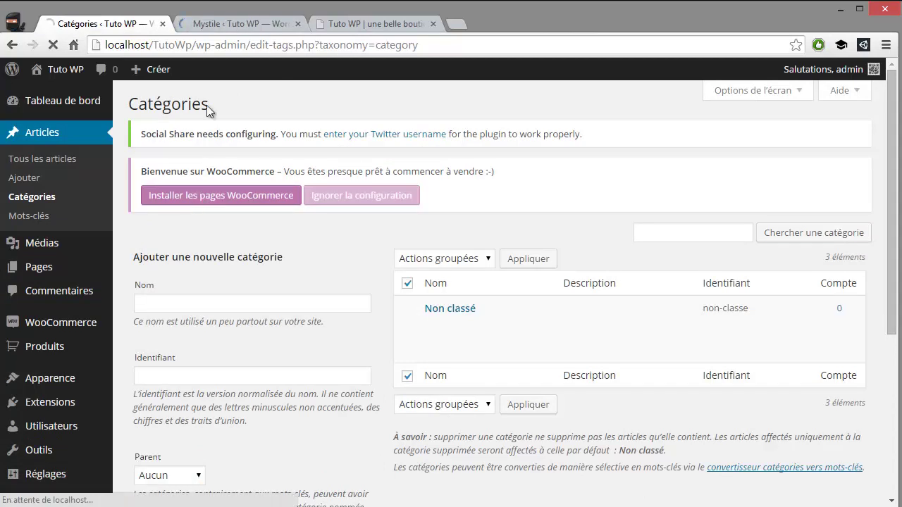
# Step: Examine the Mystile Theme Options page, including its notices, General Settings and the list of option sections
pyautogui.click(206, 22)
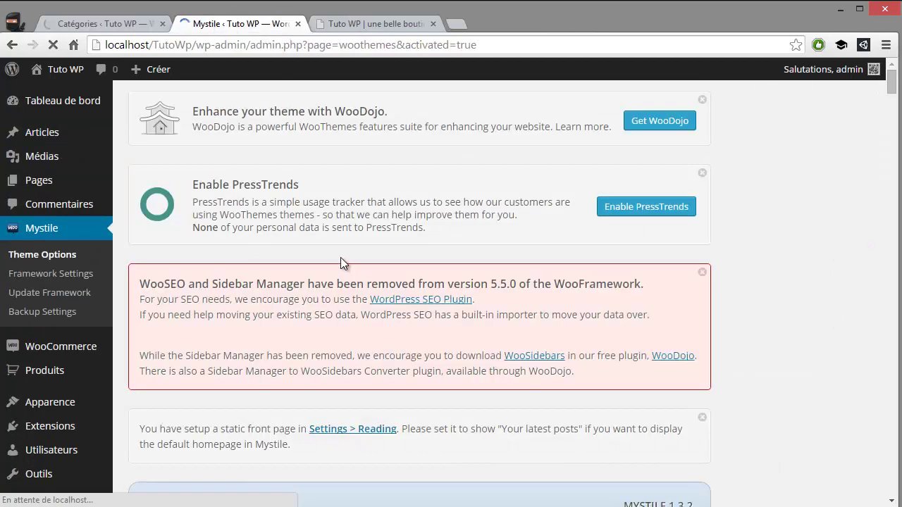
pyautogui.scroll(-4, 318, 248)
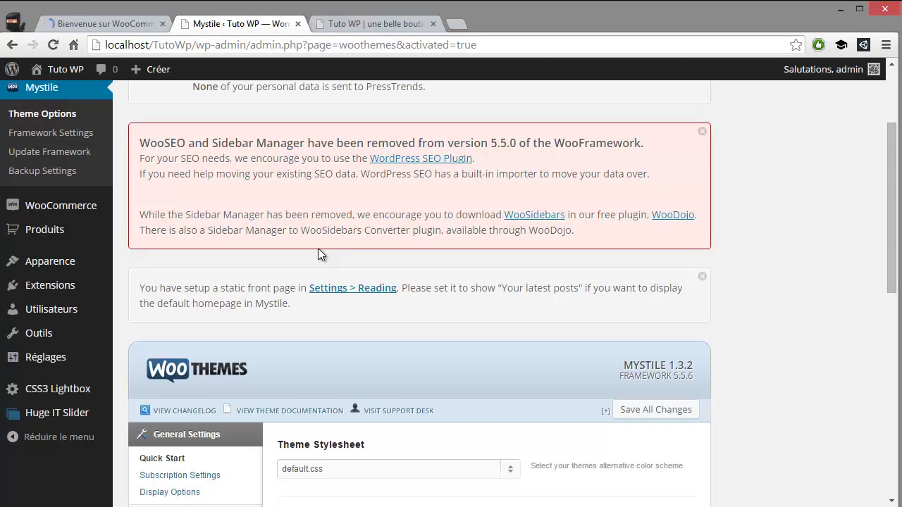
pyautogui.scroll(4, 317, 241)
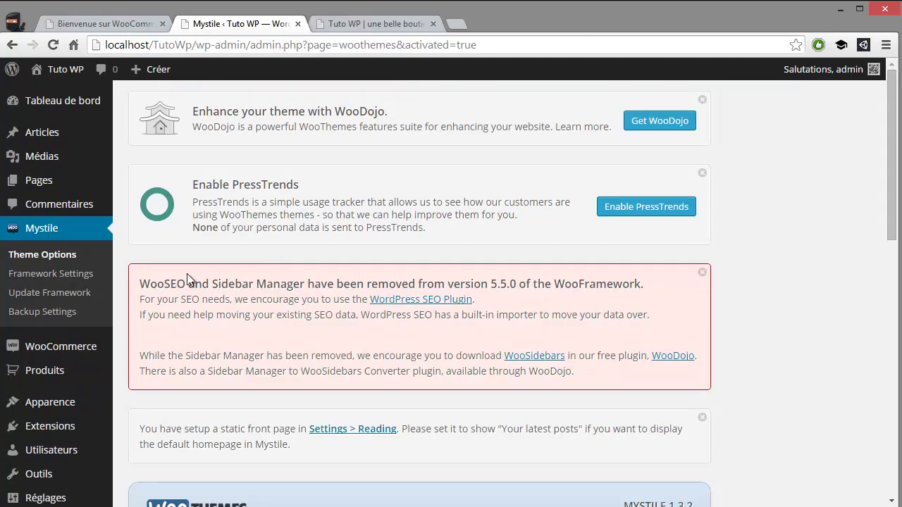
pyautogui.moveTo(207, 278); pyautogui.dragTo(354, 291)
pyautogui.scroll(-4, 354, 293)
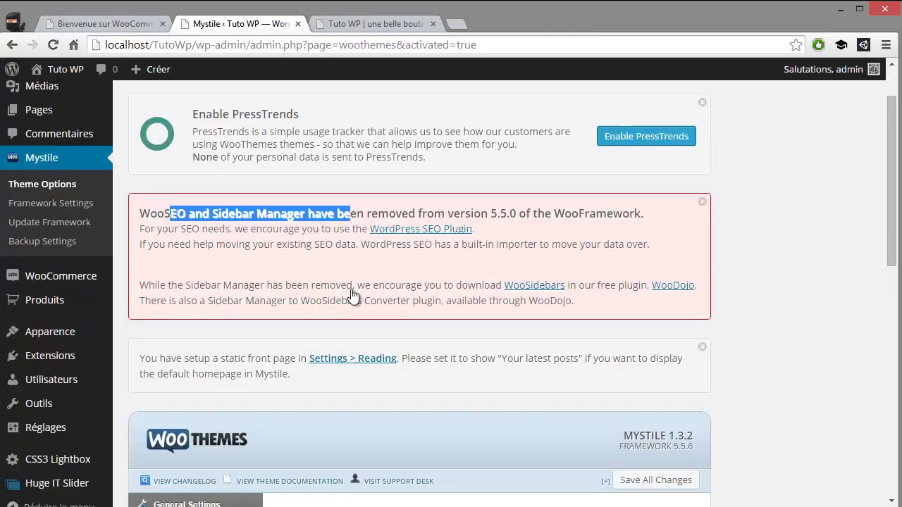
pyautogui.scroll(-2, 238, 277)
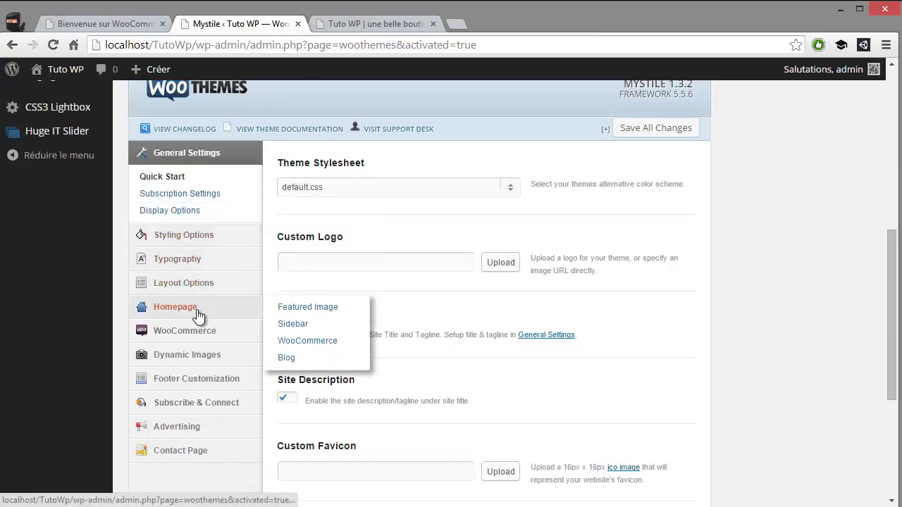
pyautogui.scroll(-2, 195, 332)
pyautogui.scroll(1, 198, 348)
pyautogui.moveTo(201, 344)
pyautogui.scroll(2, 205, 282)
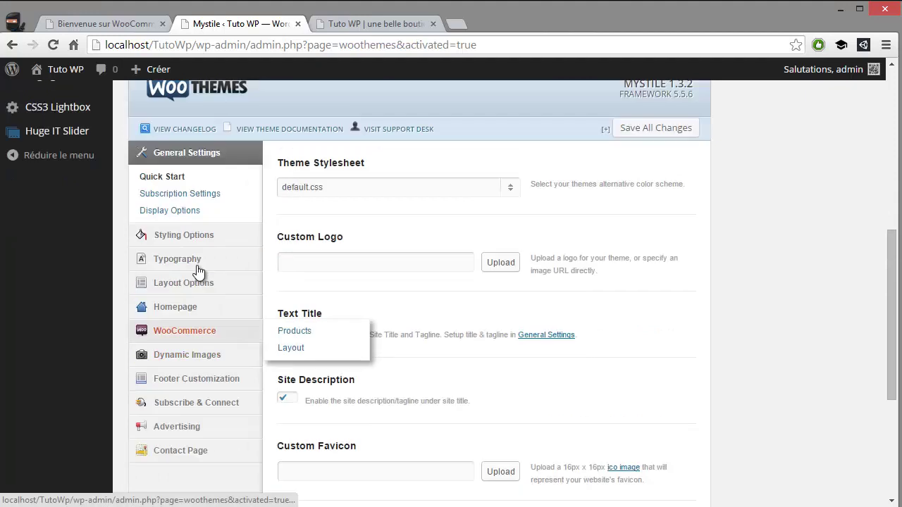
# Step: Look through Mystile's background settings under Styling Options, and open the Layout Options section
pyautogui.click(190, 310)
pyautogui.scroll(-3, 338, 298)
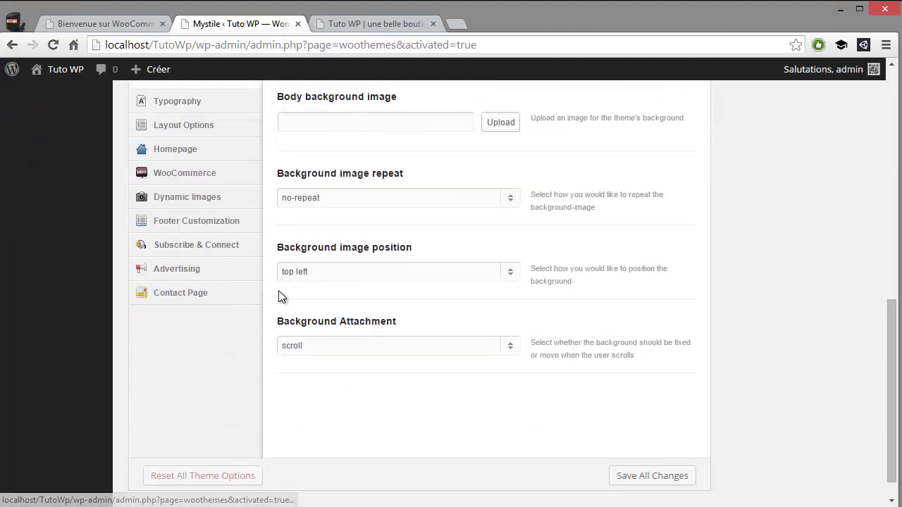
pyautogui.scroll(3, 283, 298)
pyautogui.scroll(-1, 282, 299)
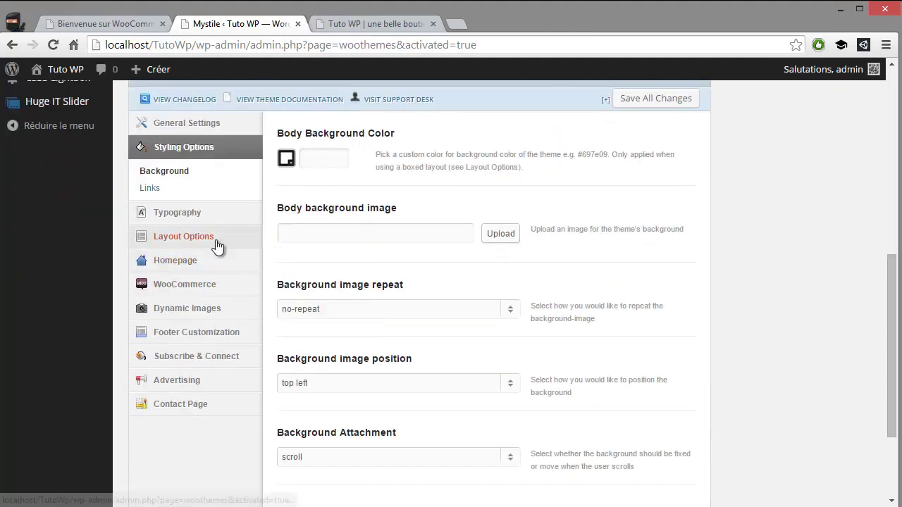
pyautogui.click(214, 243)
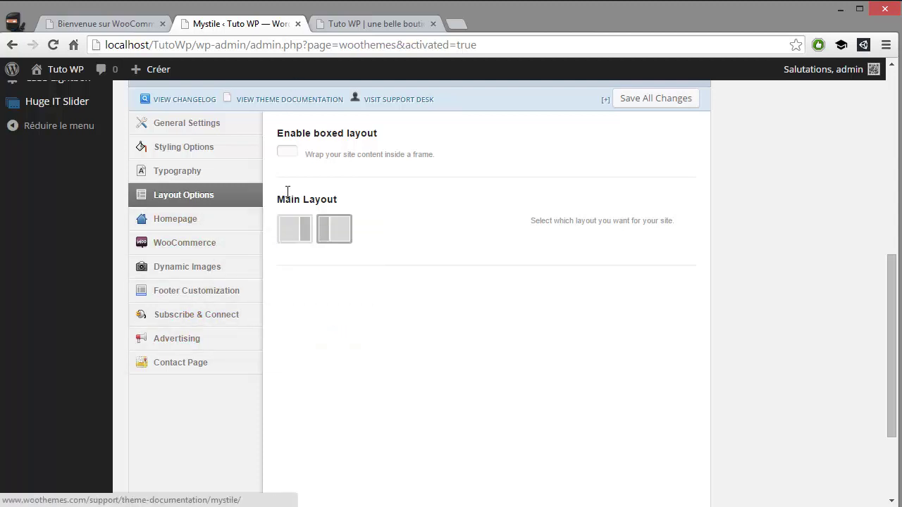
# Step: Close the Mystile options tab and reload the Tuto WP front page to view it with the Mystile theme
pyautogui.scroll(3, 286, 193)
pyautogui.click(297, 24)
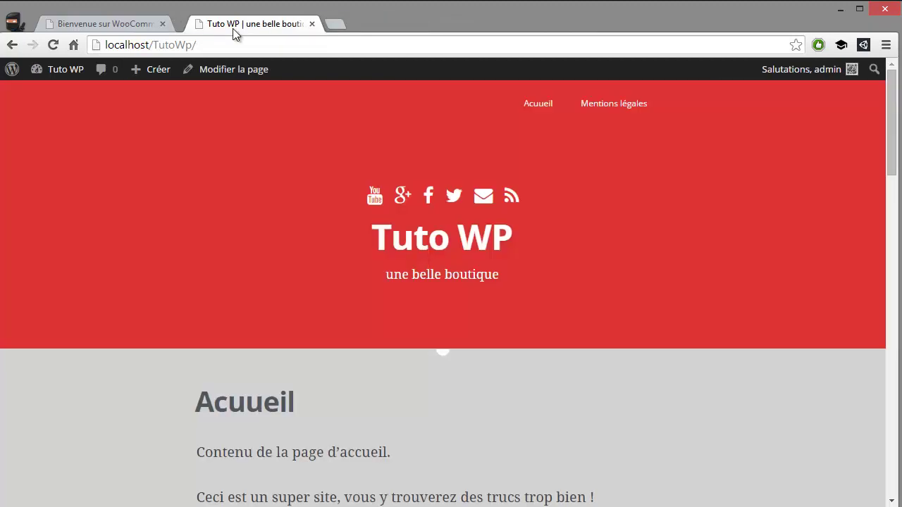
pyautogui.click(53, 44)
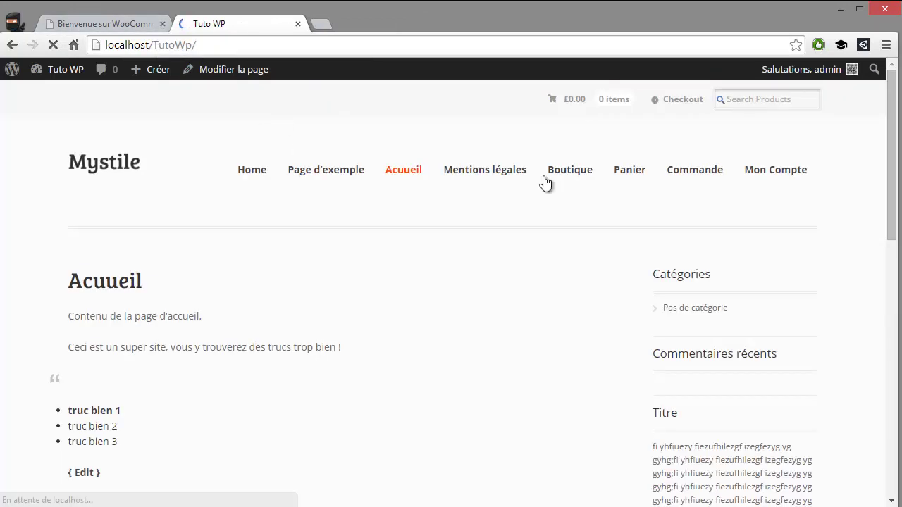
# Step: Examine the Tuto WP front page with the Mystile theme, including its navigation menu, sidebar widgets and footer
pyautogui.scroll(-5, 822, 191)
pyautogui.scroll(-2, 728, 223)
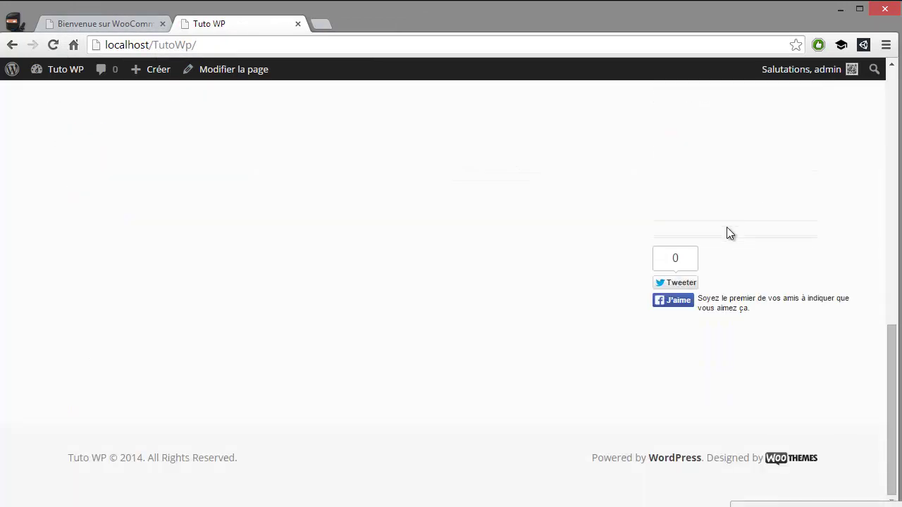
pyautogui.scroll(6, 726, 229)
pyautogui.scroll(2, 728, 236)
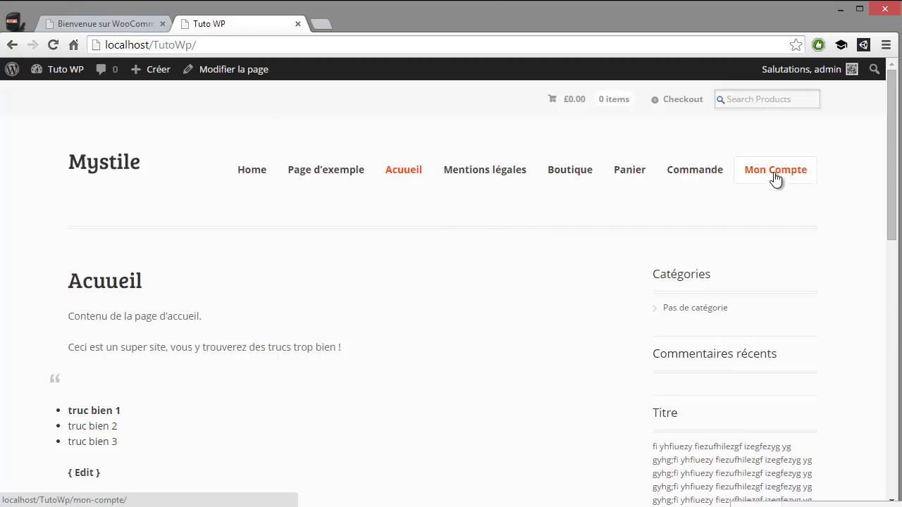
pyautogui.scroll(-6, 738, 206)
pyautogui.scroll(6, 656, 225)
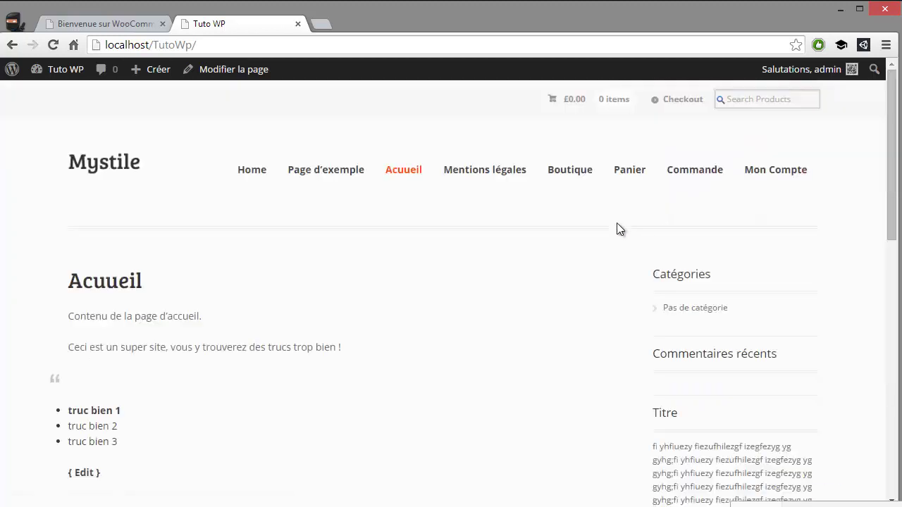
# Step: Deactivate the Social Share plugin from the installed extensions, and return to the WooCommerce welcome page
pyautogui.click(106, 24)
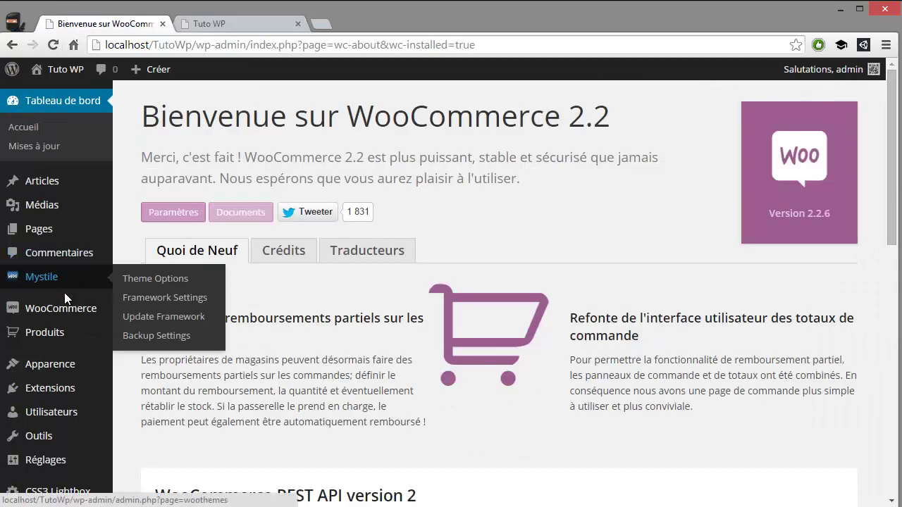
pyautogui.middleClick(70, 392)
pyautogui.click(247, 27)
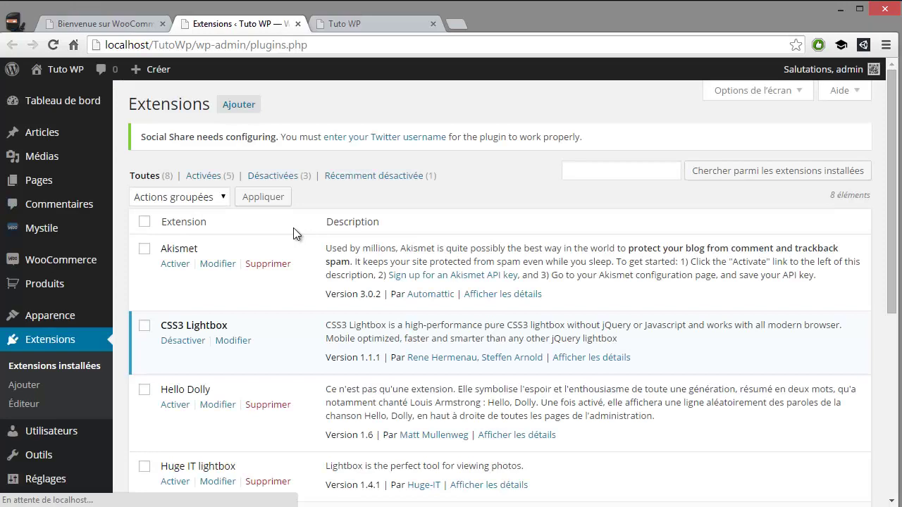
pyautogui.scroll(-6, 292, 233)
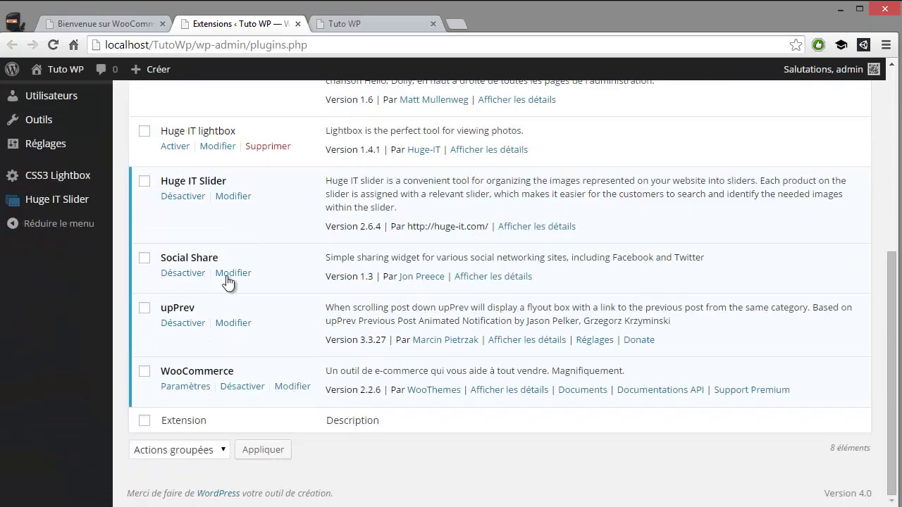
pyautogui.click(189, 274)
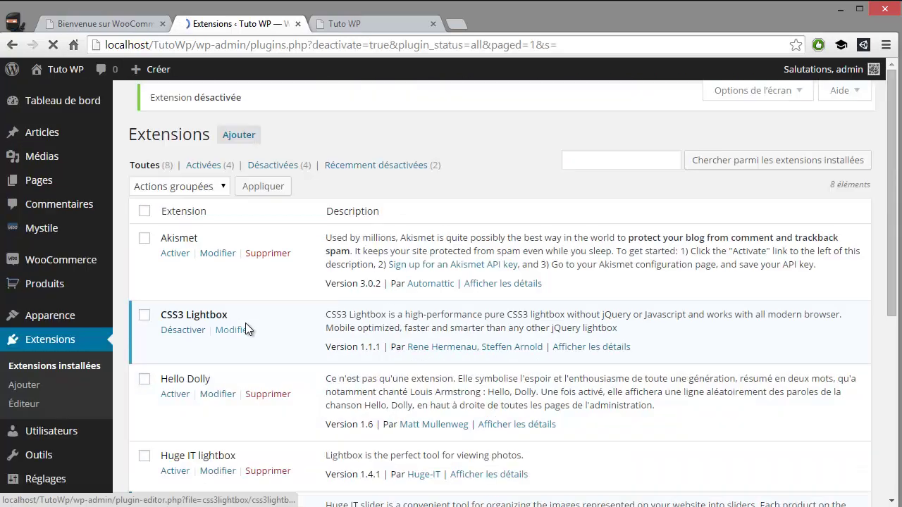
pyautogui.scroll(-5, 246, 323)
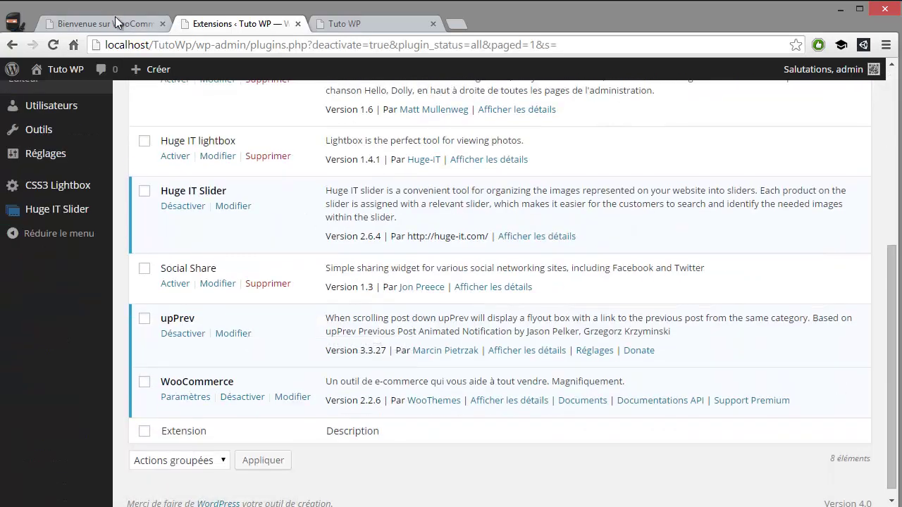
pyautogui.click(297, 23)
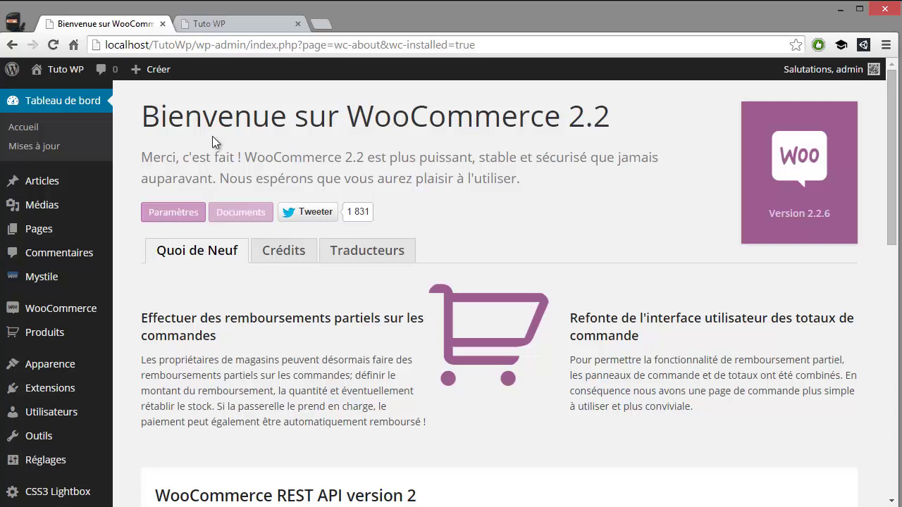
# Step: Look over the WooCommerce 2.2 welcome page and open the WooCommerce settings
pyautogui.scroll(-7, 231, 165)
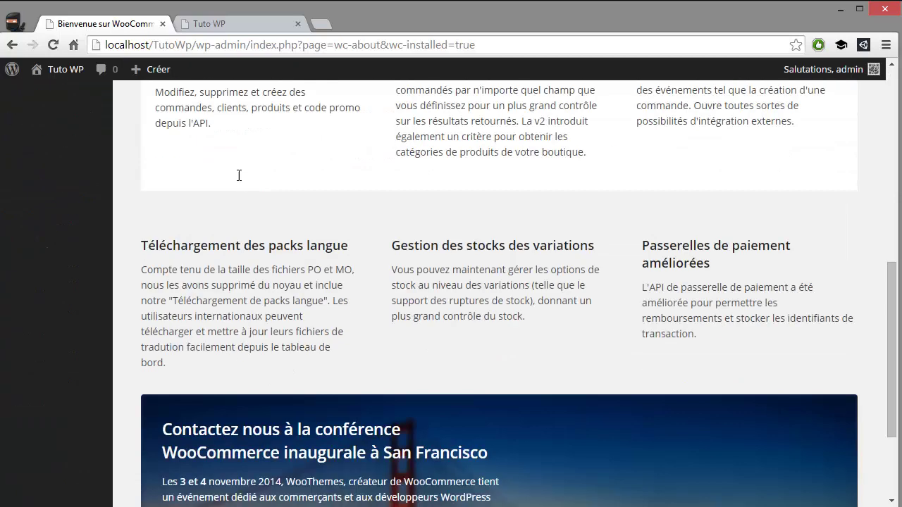
pyautogui.scroll(-2, 254, 228)
pyautogui.scroll(10, 253, 228)
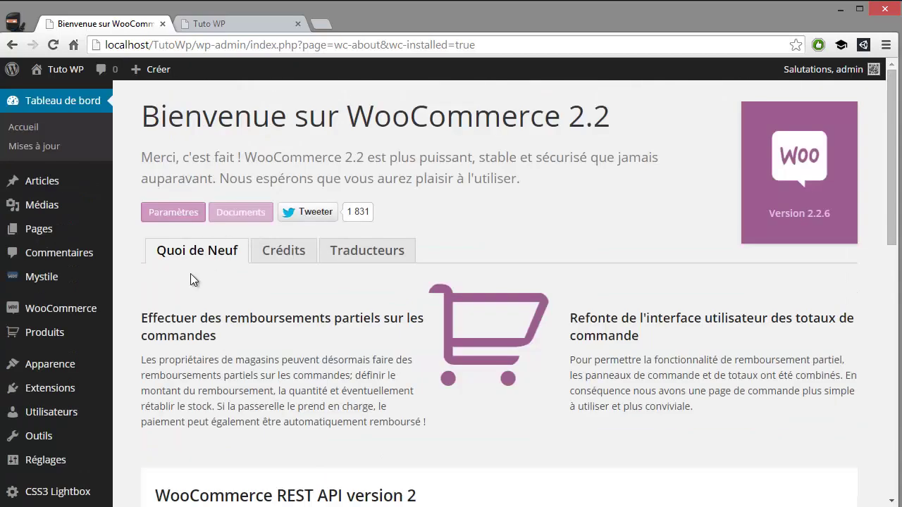
pyautogui.click(60, 308)
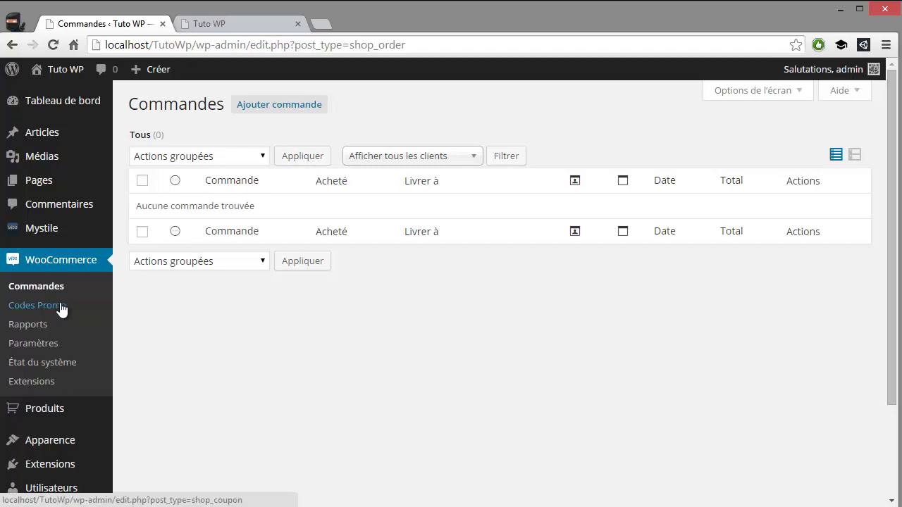
pyautogui.click(45, 343)
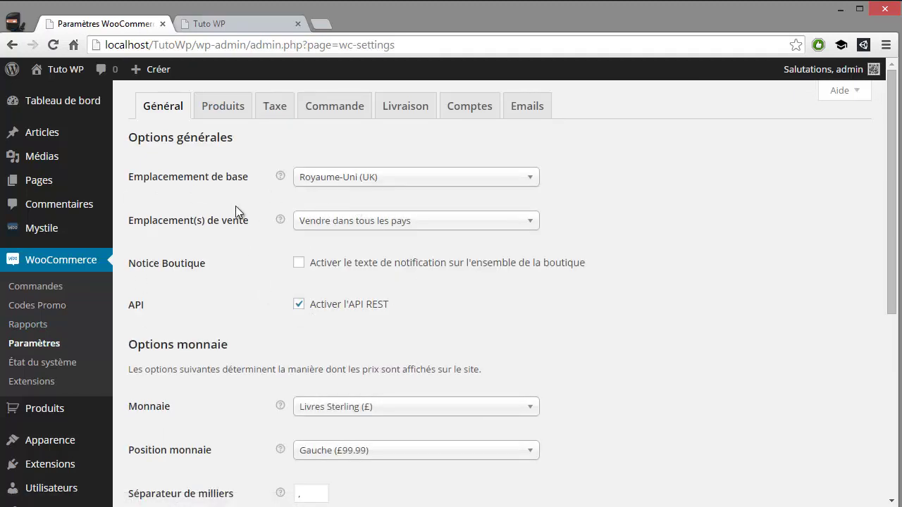
# Step: Set the shop's base location to France and check the choices for the selling locations
pyautogui.click(329, 177)
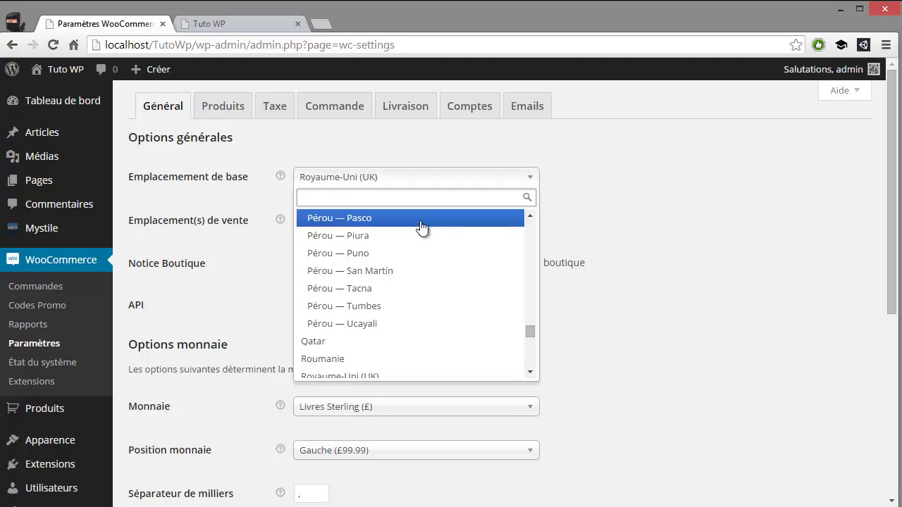
pyautogui.write('fra')
pyautogui.click(363, 218)
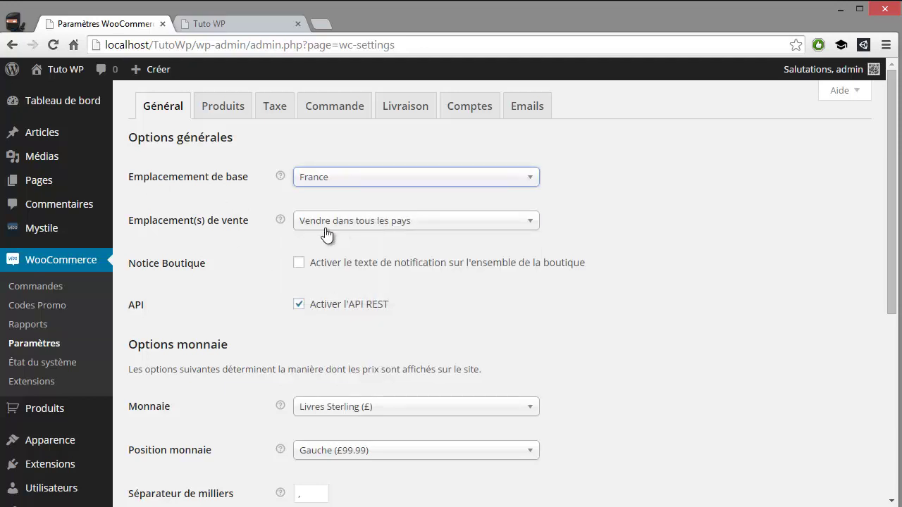
pyautogui.click(362, 229)
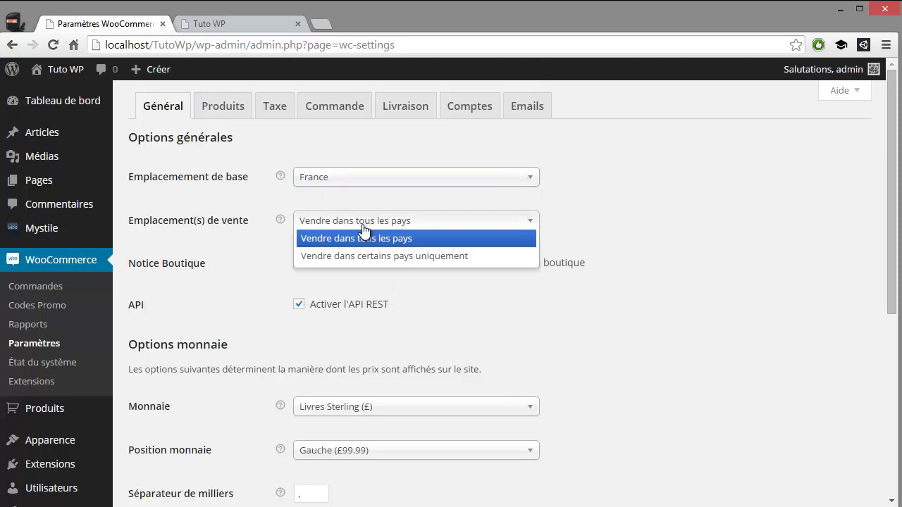
pyautogui.click(667, 229)
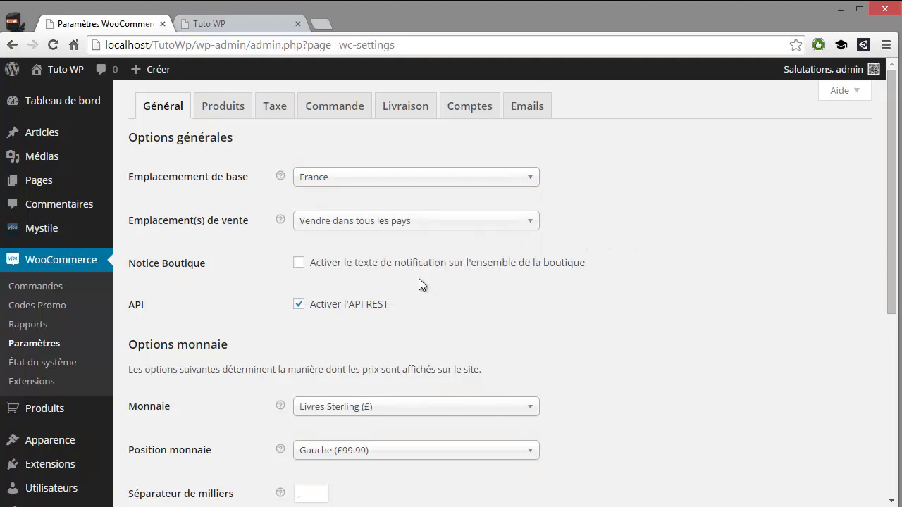
# Step: Set the currency to Euros (€) with the position "Droite avec espace", and save the general settings
pyautogui.scroll(-2, 392, 296)
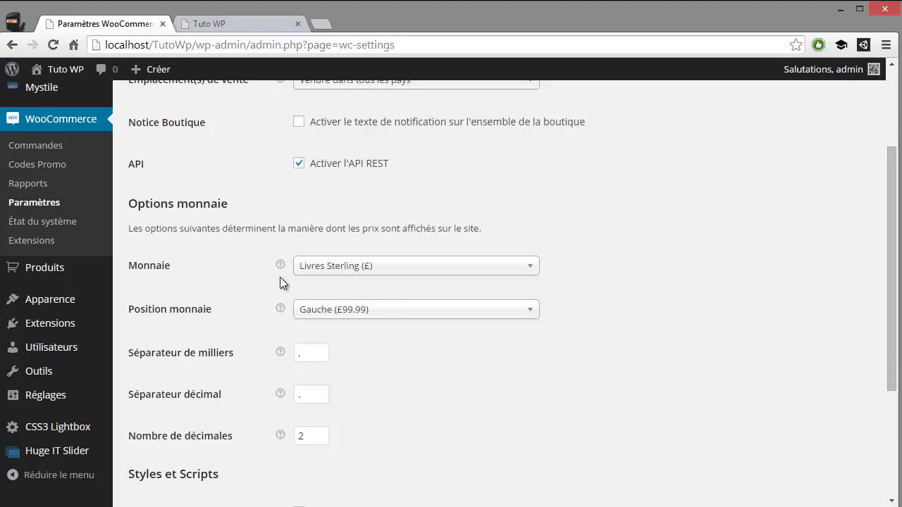
pyautogui.click(347, 274)
pyautogui.write('eu')
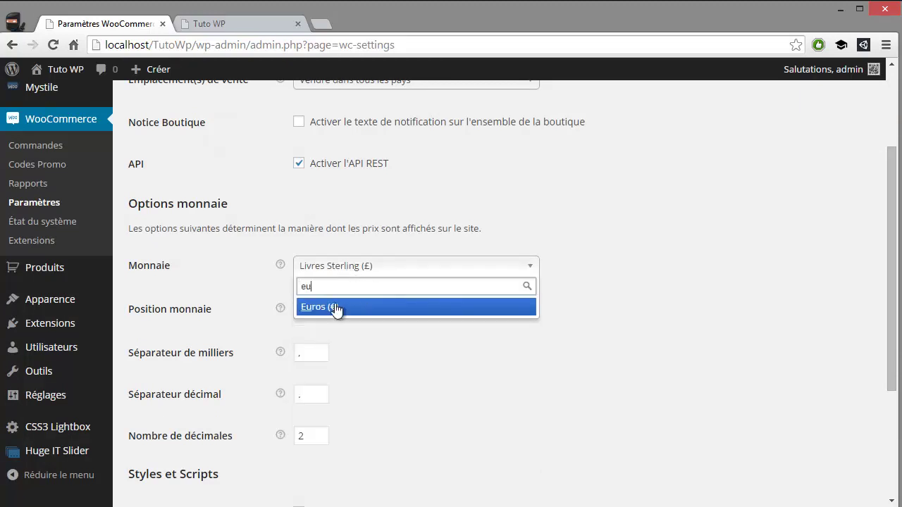
pyautogui.click(337, 308)
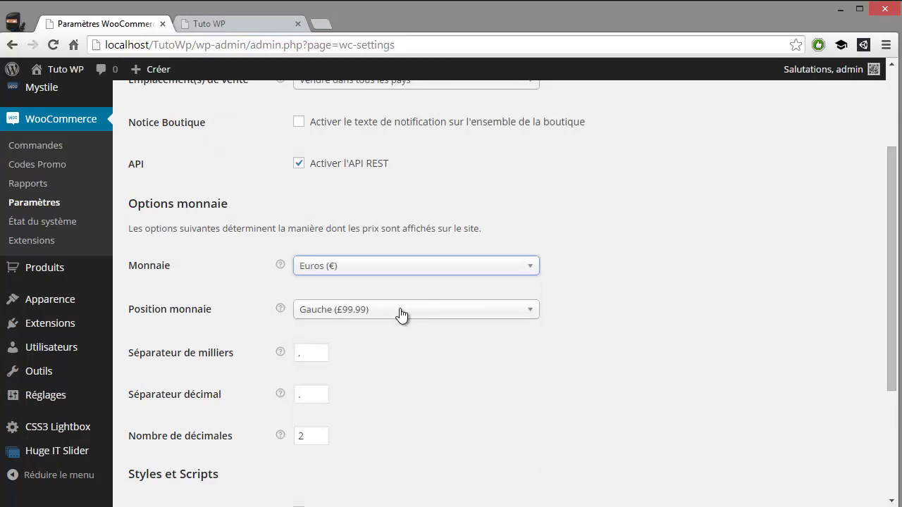
pyautogui.click(322, 316)
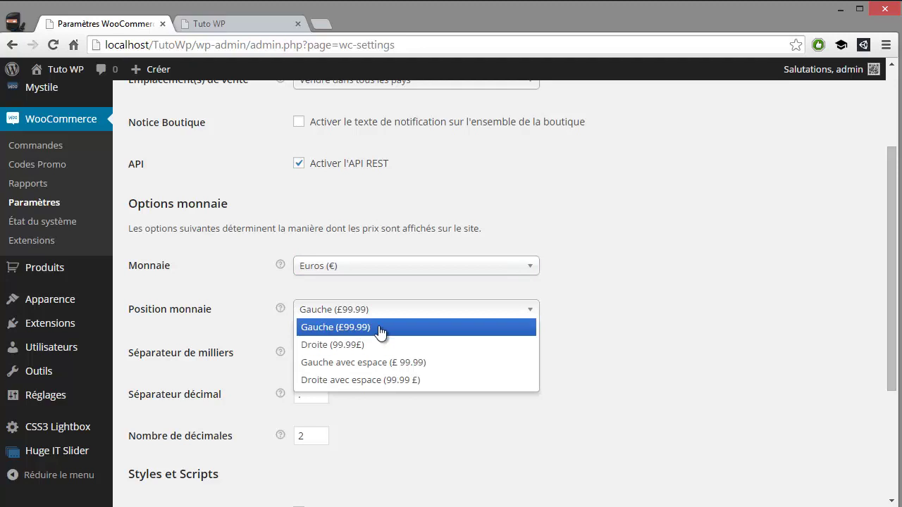
pyautogui.click(422, 380)
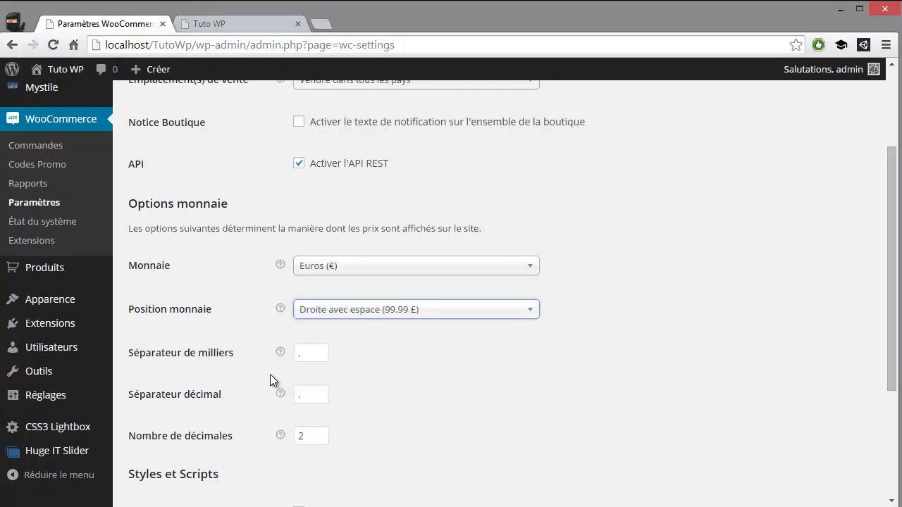
pyautogui.scroll(-1, 319, 405)
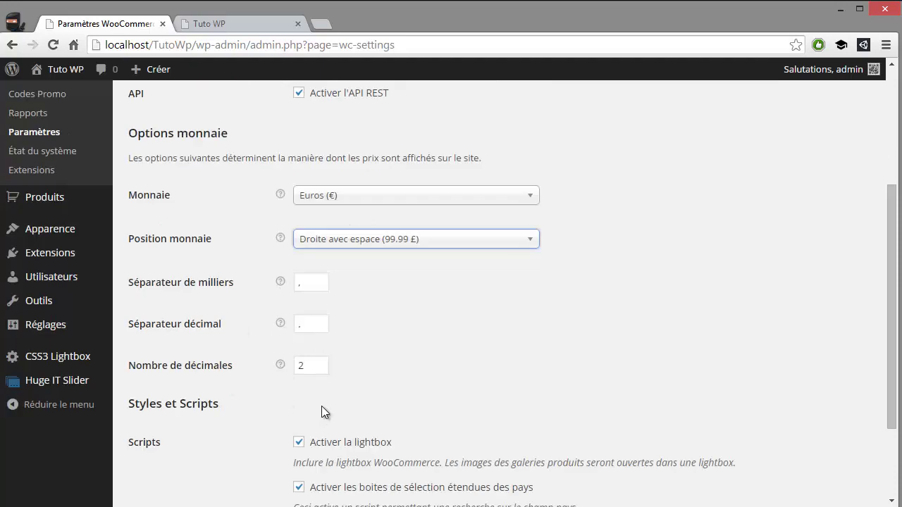
pyautogui.scroll(-2, 332, 401)
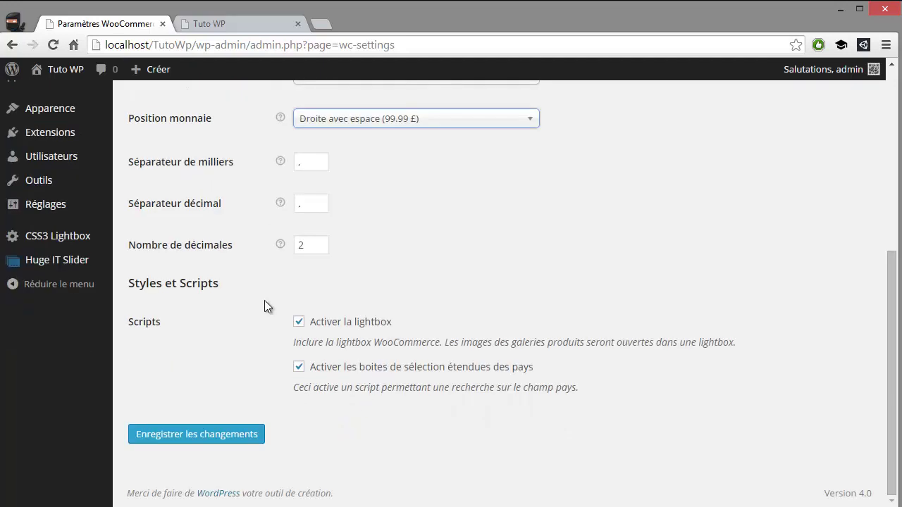
pyautogui.click(229, 435)
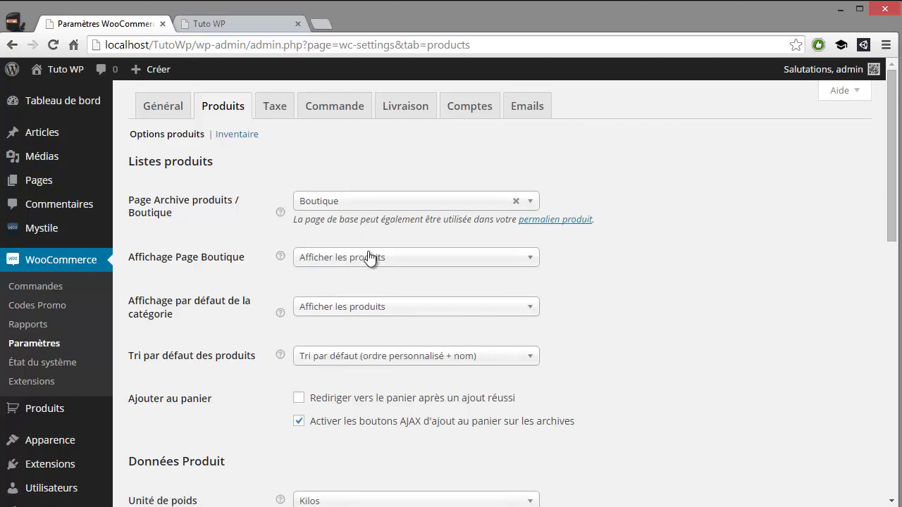
# Step: Review the WooCommerce product options, including product lists, units, ratings, image sizes and downloadable products
pyautogui.scroll(-2, 369, 257)
pyautogui.scroll(-1, 376, 259)
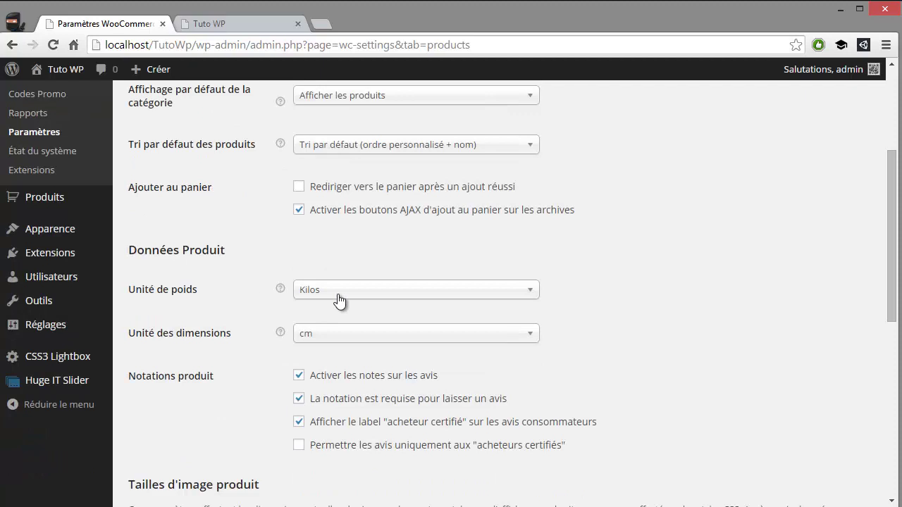
pyautogui.scroll(-1, 317, 318)
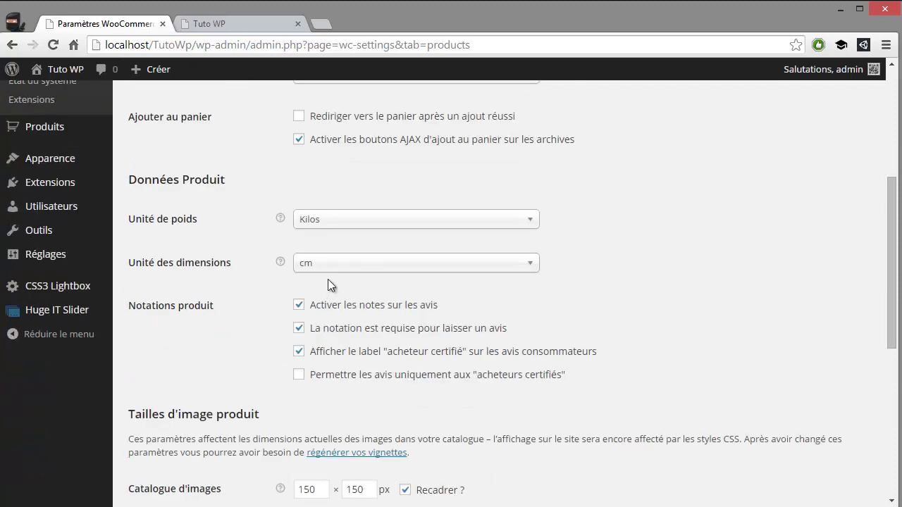
pyautogui.scroll(-3, 368, 290)
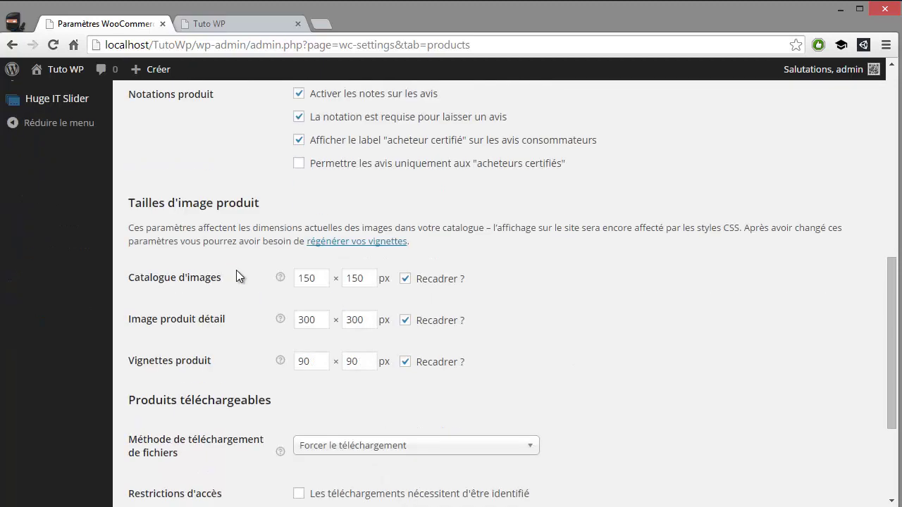
pyautogui.scroll(-1, 345, 310)
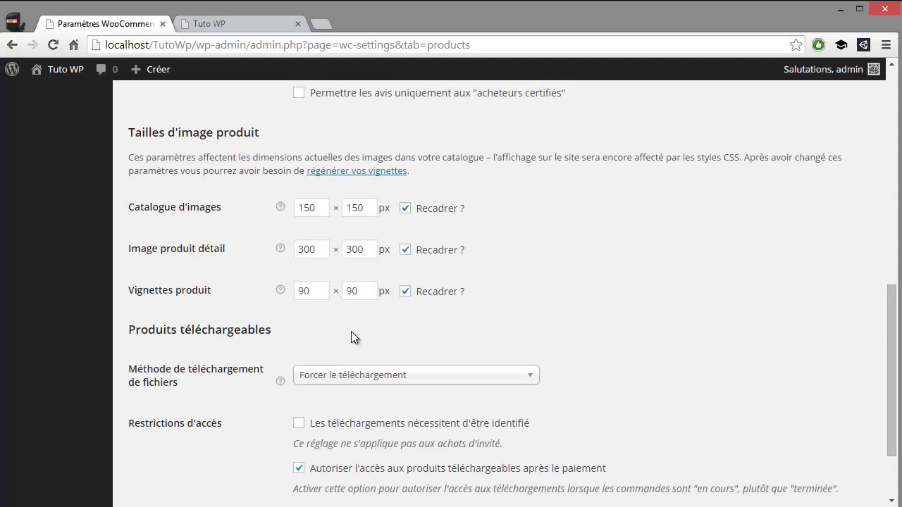
pyautogui.scroll(-2, 347, 325)
pyautogui.scroll(10, 342, 319)
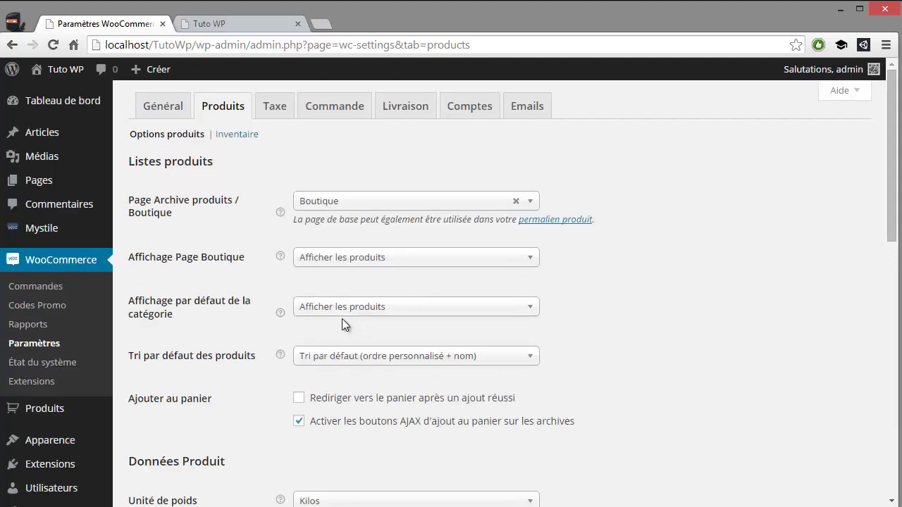
# Step: In the WooCommerce tax options, choose to enter prices including tax (TTC), and review the remaining tax settings
pyautogui.click(274, 113)
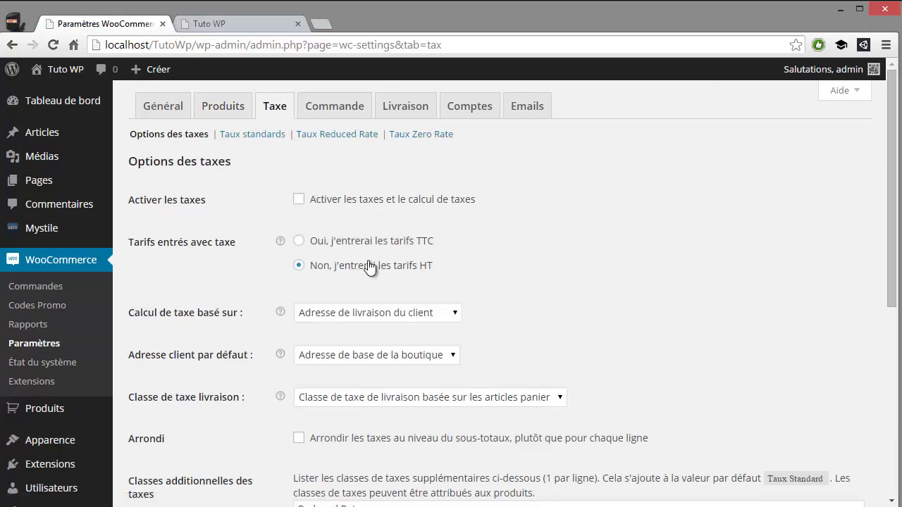
pyautogui.click(304, 241)
pyautogui.click(384, 313)
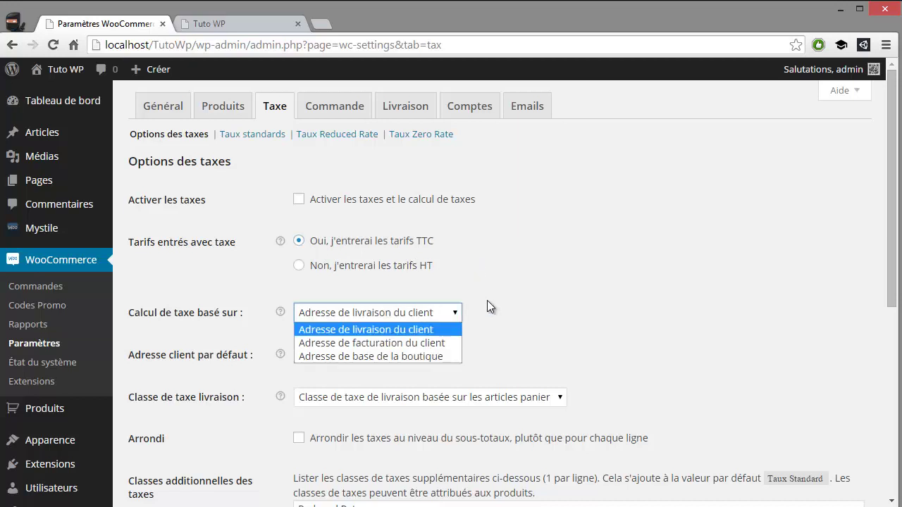
pyautogui.click(460, 315)
pyautogui.scroll(-3, 461, 316)
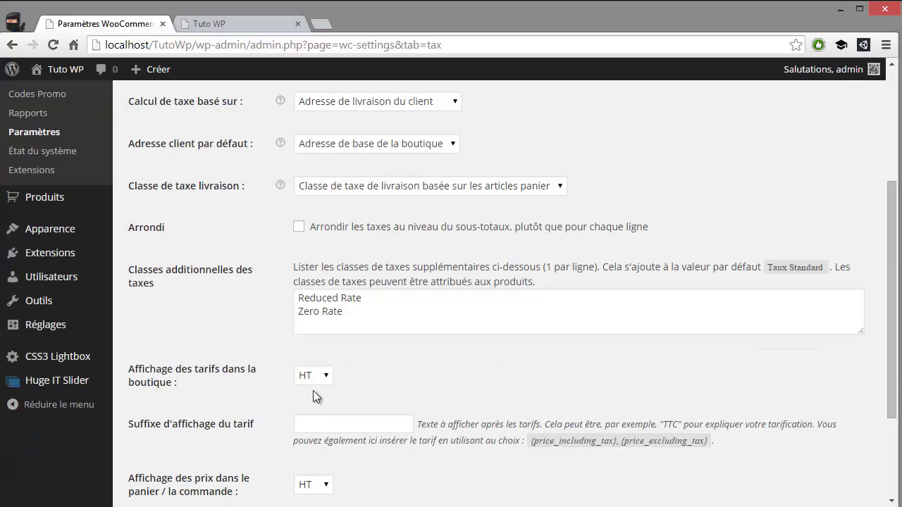
pyautogui.scroll(-2, 313, 390)
pyautogui.scroll(5, 386, 363)
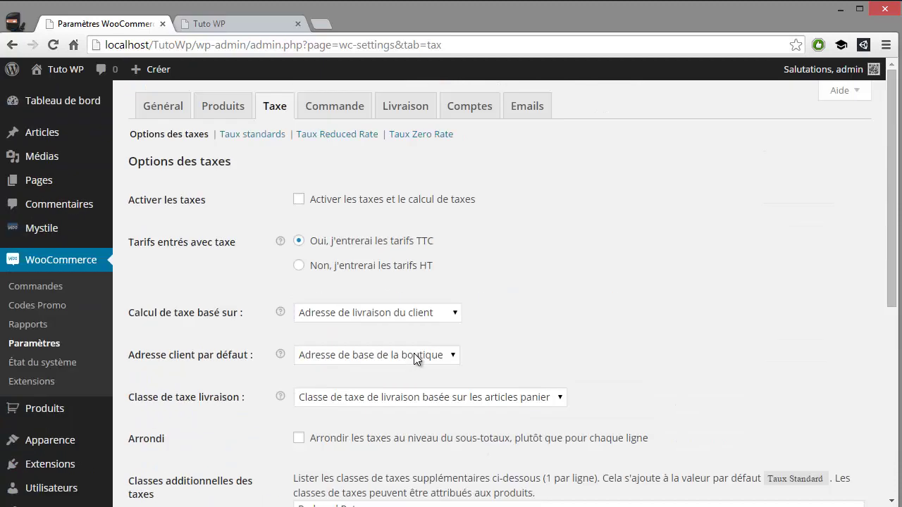
# Step: Enable taxes and tax calculation, keep the calculation based on the customer's delivery address, and check the default customer address choices
pyautogui.click(298, 201)
pyautogui.click(391, 312)
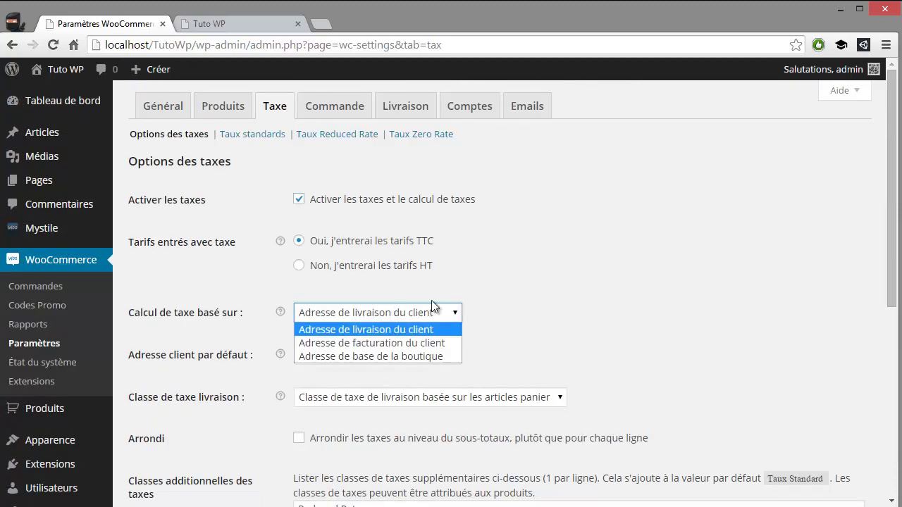
pyautogui.click(416, 329)
pyautogui.click(412, 355)
pyautogui.click(454, 336)
pyautogui.scroll(-4, 454, 336)
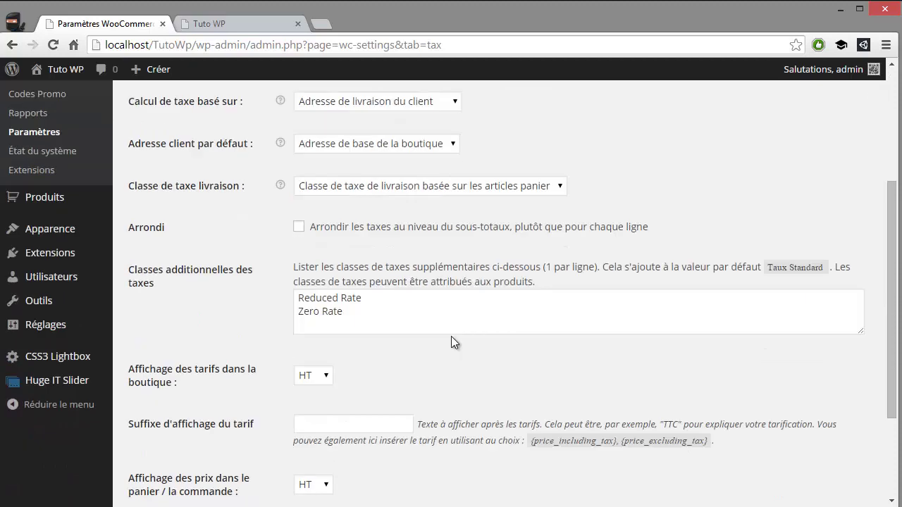
# Step: Set the price display to TTC for both the shop and the cart/checkout in the tax options
pyautogui.click(325, 310)
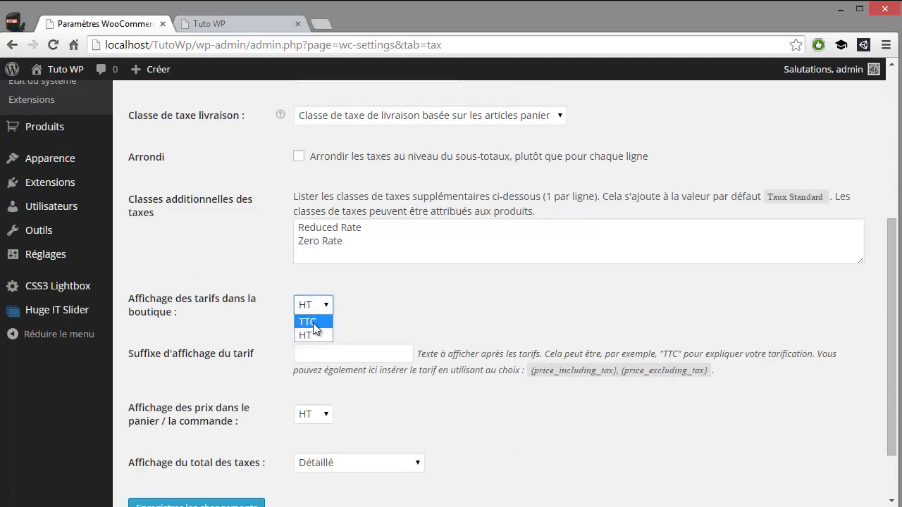
pyautogui.click(313, 323)
pyautogui.click(320, 416)
pyautogui.click(320, 420)
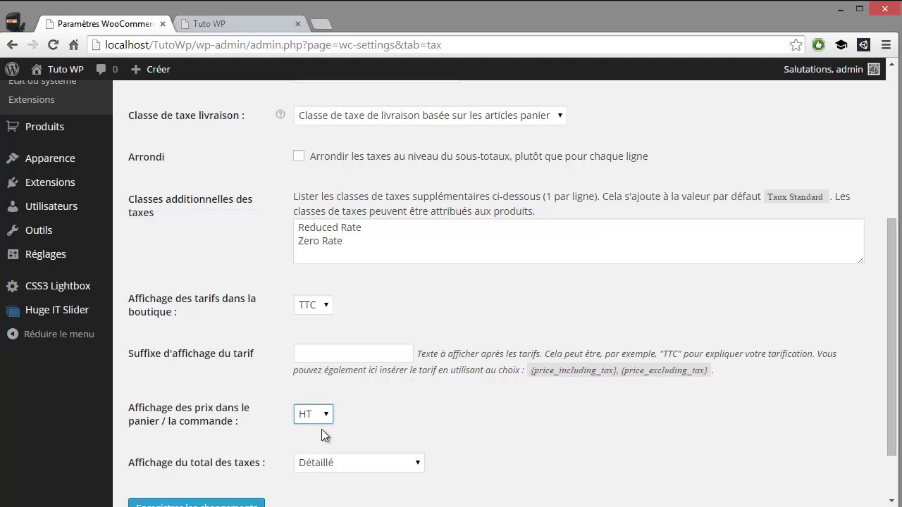
pyautogui.press('Up')
# Step: Look at the standard tax rates, return to the general tax options and save them
pyautogui.scroll(4, 418, 426)
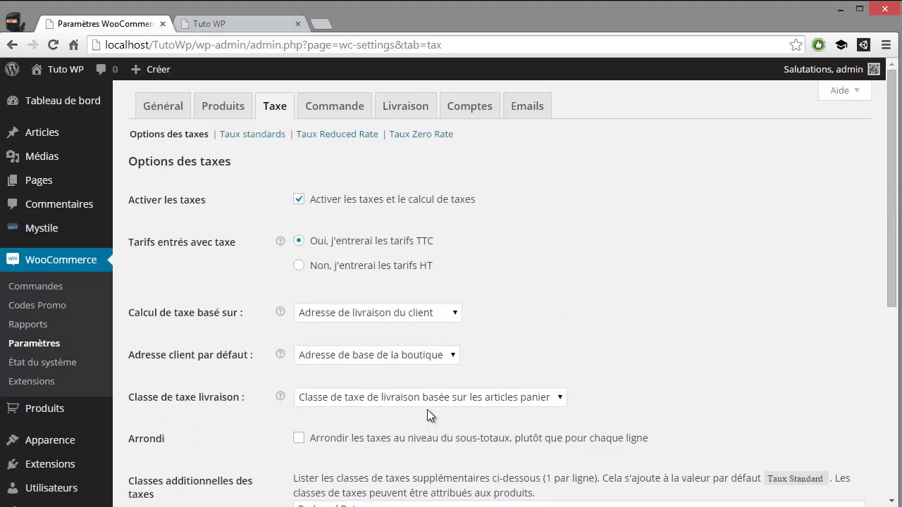
pyautogui.click(255, 135)
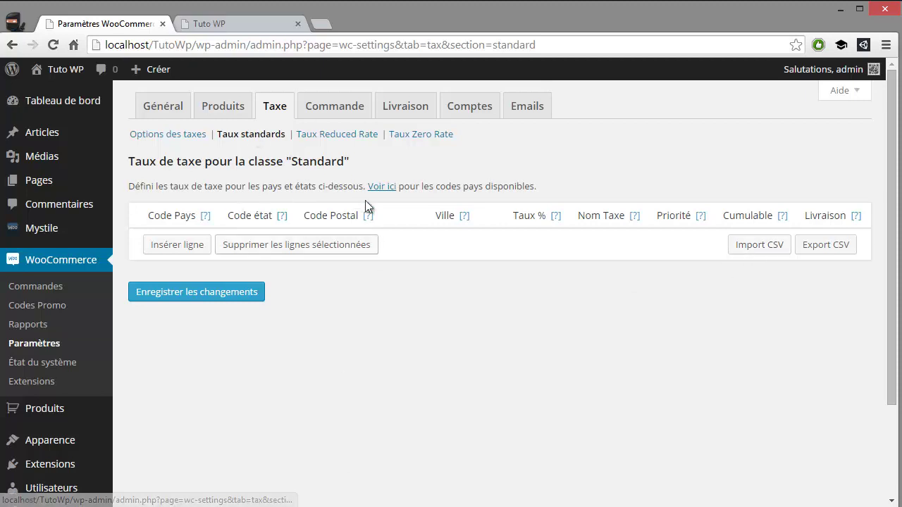
pyautogui.click(166, 135)
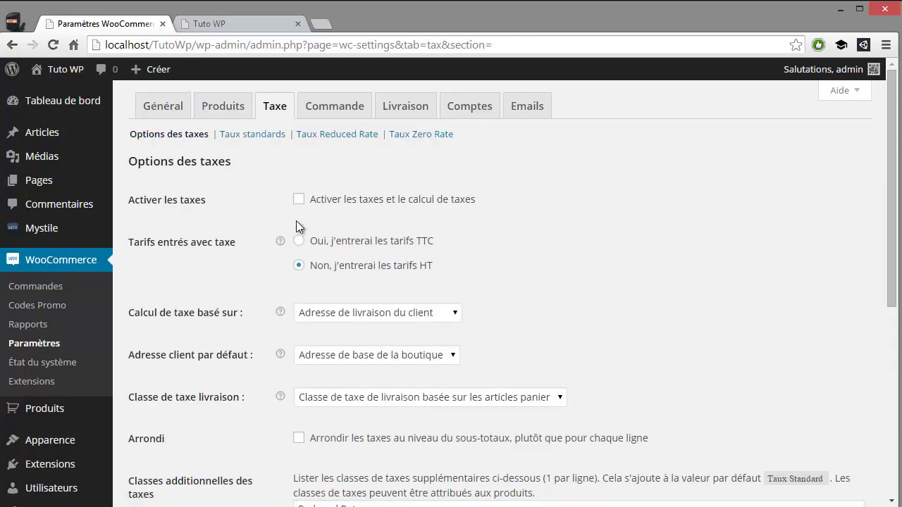
pyautogui.scroll(-5, 491, 282)
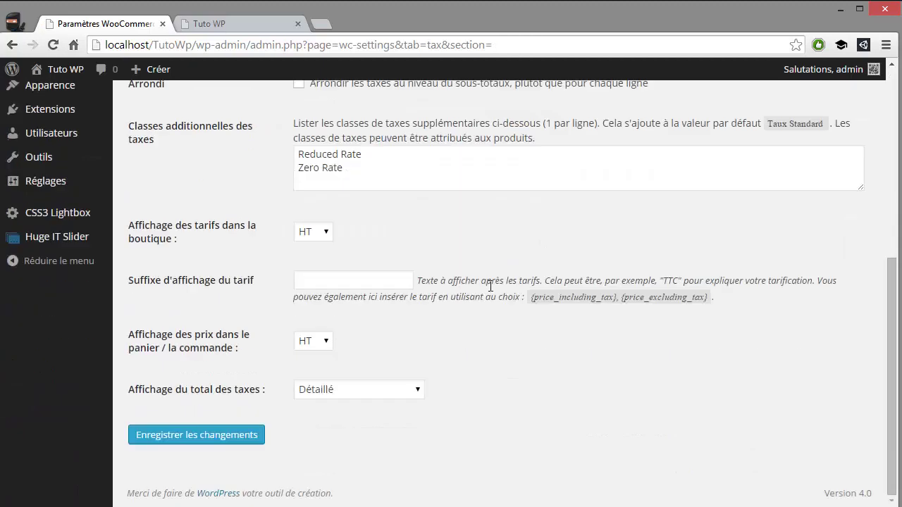
pyautogui.click(227, 438)
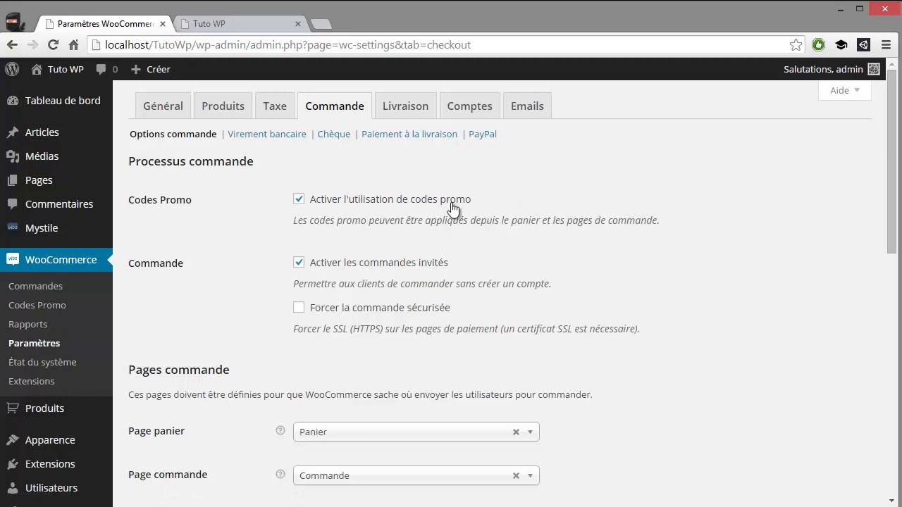
# Step: Review the WooCommerce checkout options, from promo codes, guest orders and order pages down to the payment gateways
pyautogui.scroll(-1, 453, 208)
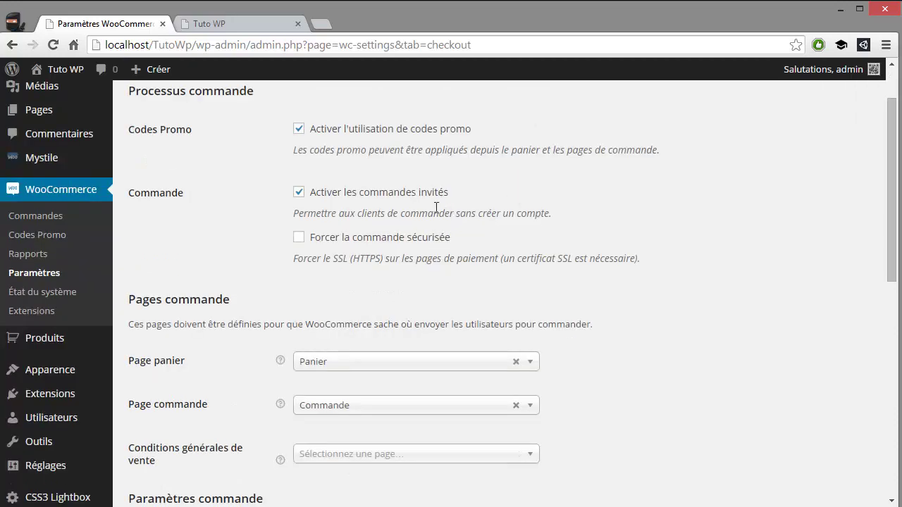
pyautogui.scroll(-3, 436, 216)
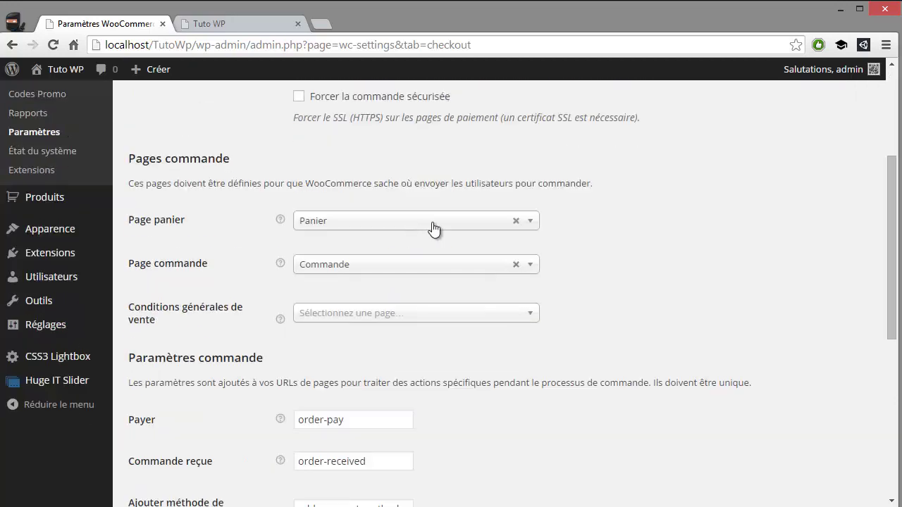
pyautogui.scroll(-2, 420, 227)
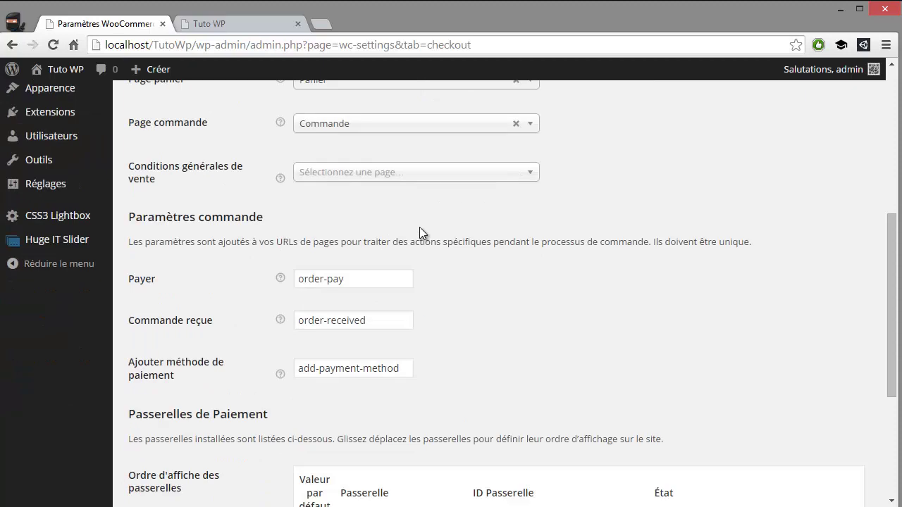
pyautogui.scroll(-3, 423, 226)
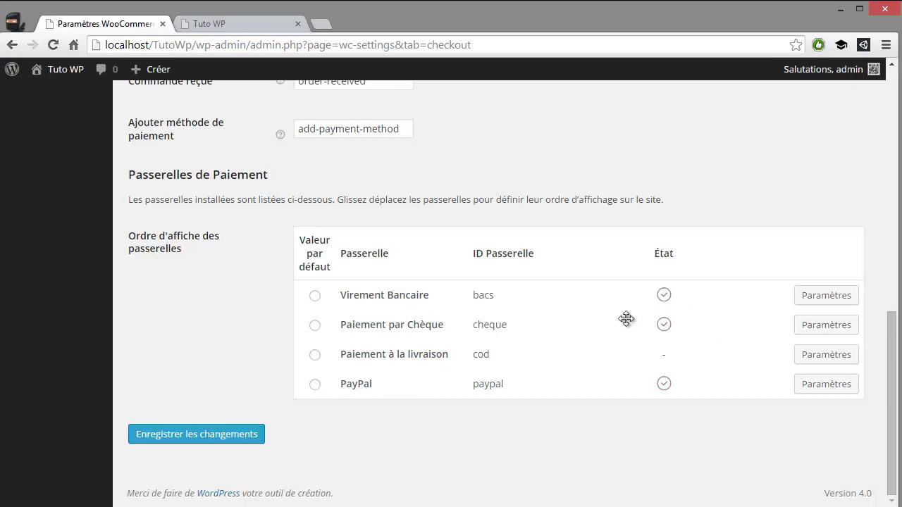
# Step: Open the PayPal gateway's settings and examine its activation, title, description, PayPal email and sandbox options
pyautogui.click(813, 396)
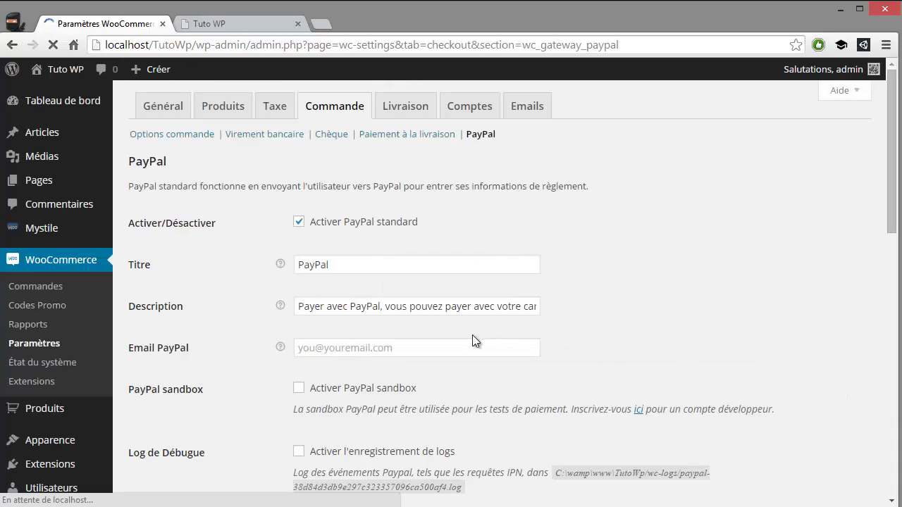
pyautogui.scroll(-1, 458, 330)
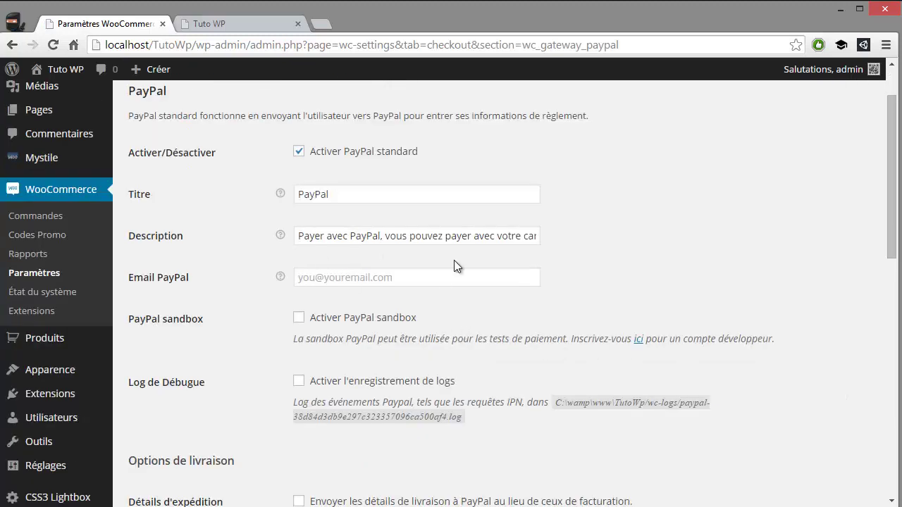
pyautogui.scroll(1, 454, 260)
pyautogui.scroll(-4, 383, 214)
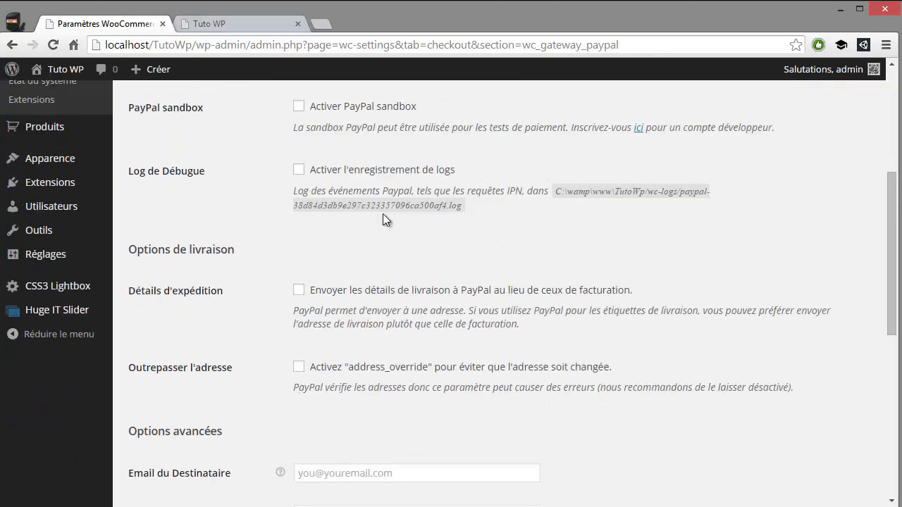
pyautogui.scroll(2, 377, 231)
pyautogui.click(370, 209)
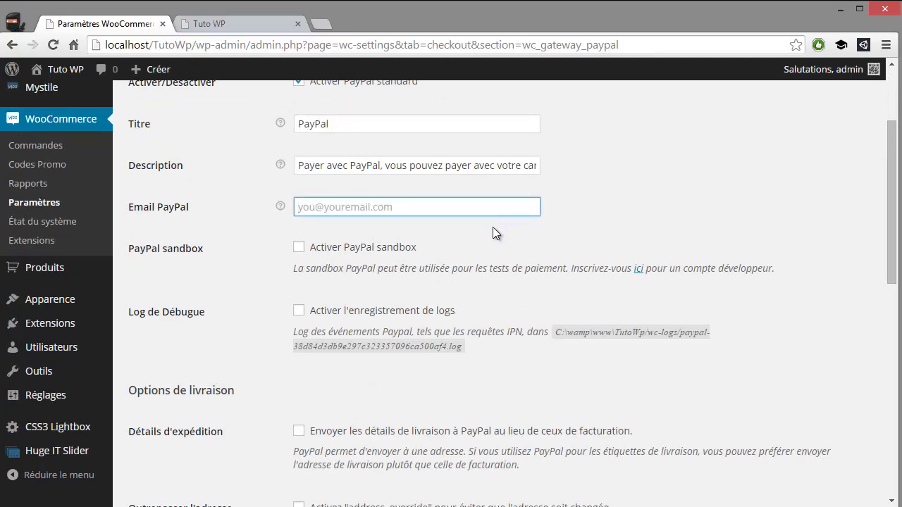
# Step: Review the PayPal gateway's shipping options, advanced options and API credential fields
pyautogui.scroll(-3, 493, 228)
pyautogui.scroll(-1, 496, 237)
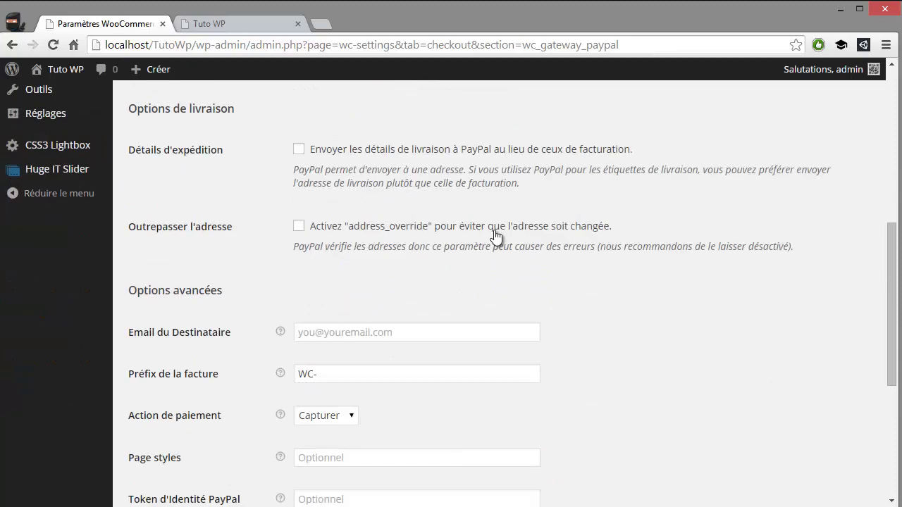
pyautogui.scroll(-4, 496, 237)
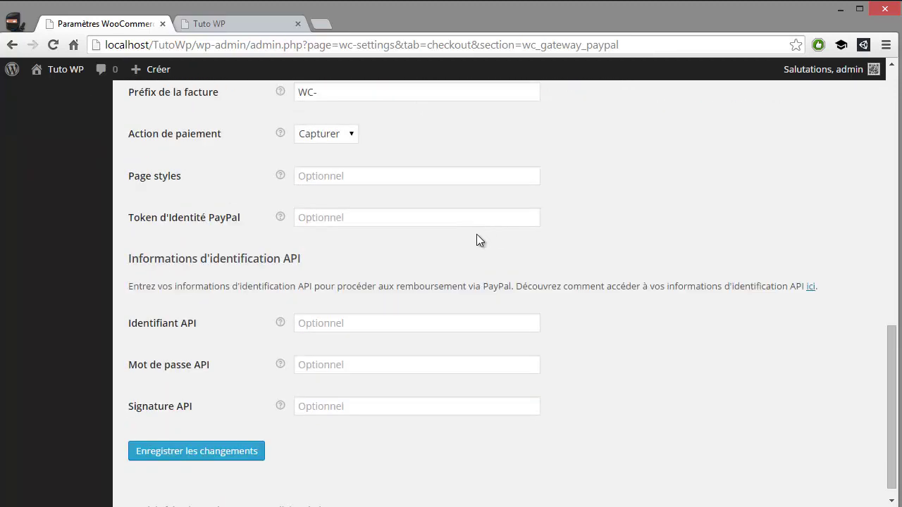
pyautogui.scroll(2, 476, 240)
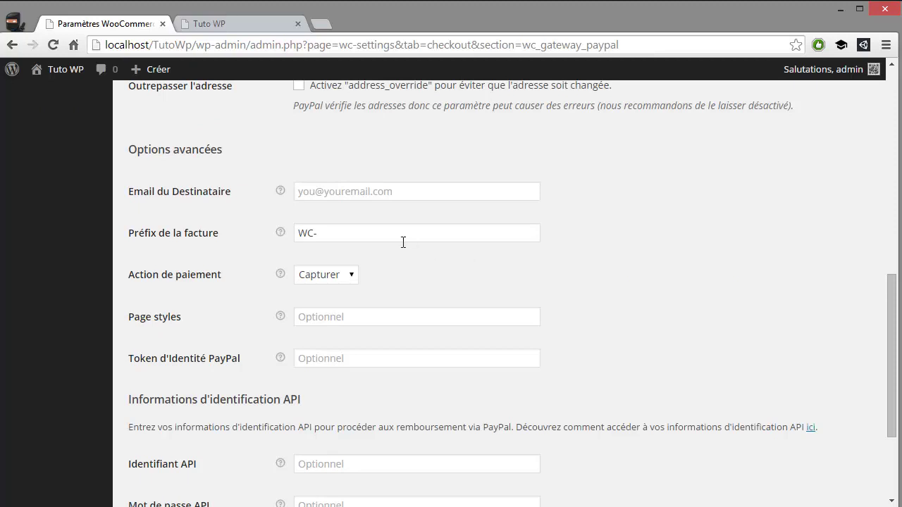
pyautogui.scroll(-1, 358, 267)
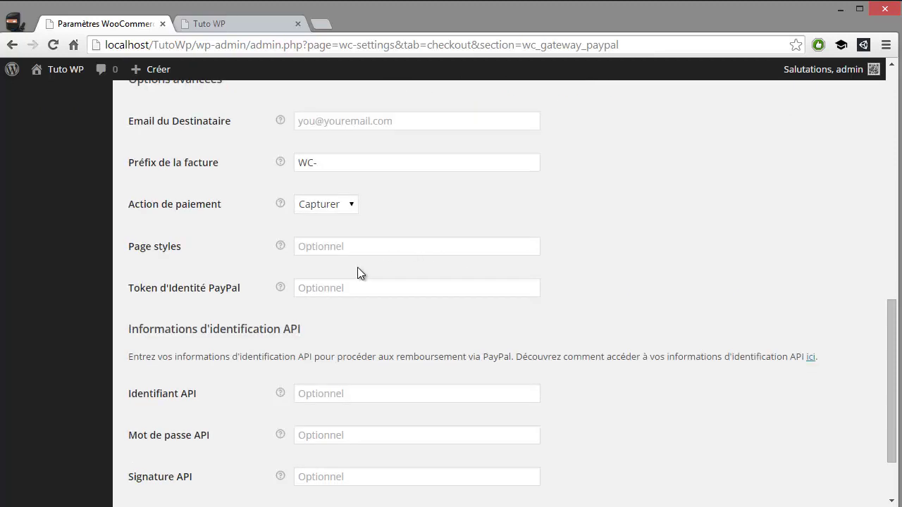
pyautogui.scroll(-1, 350, 266)
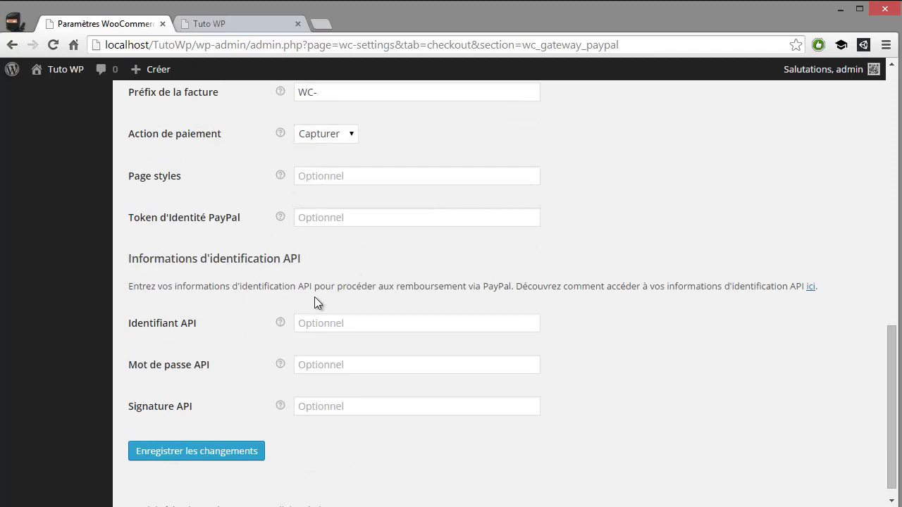
pyautogui.scroll(2, 352, 260)
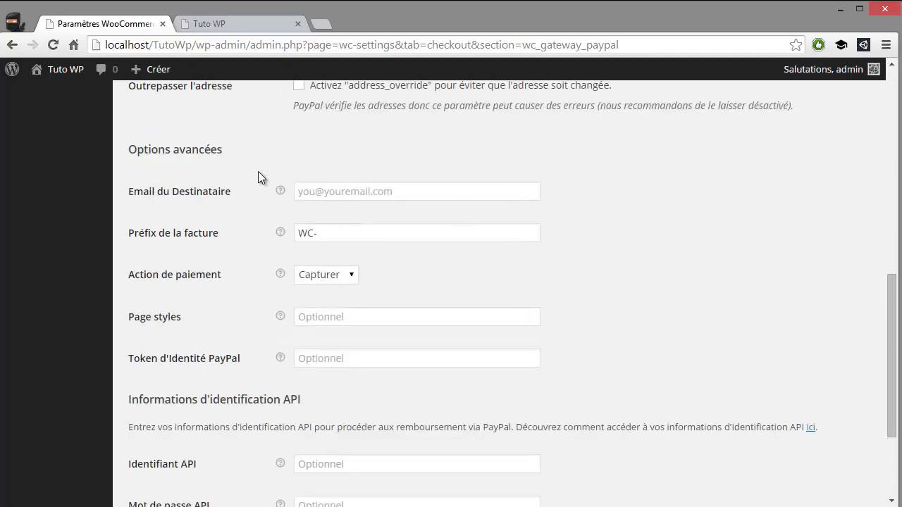
pyautogui.scroll(2, 609, 232)
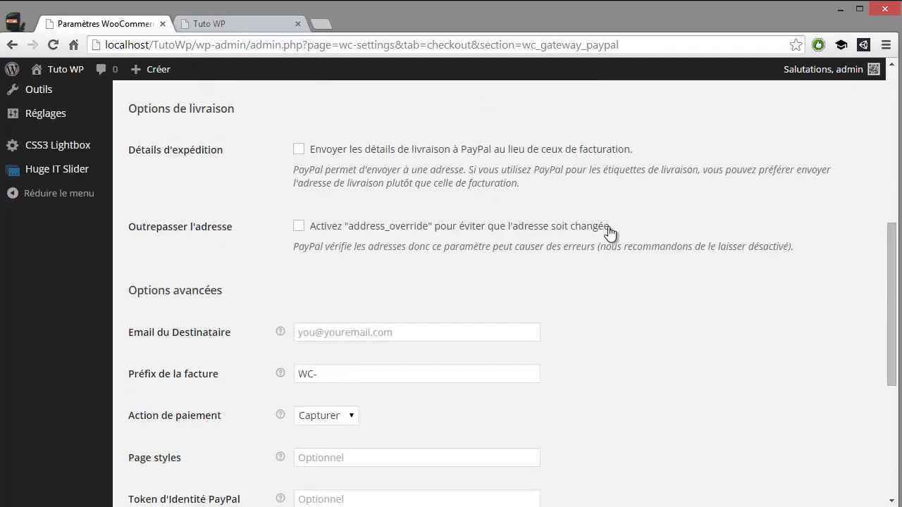
pyautogui.scroll(-4, 610, 233)
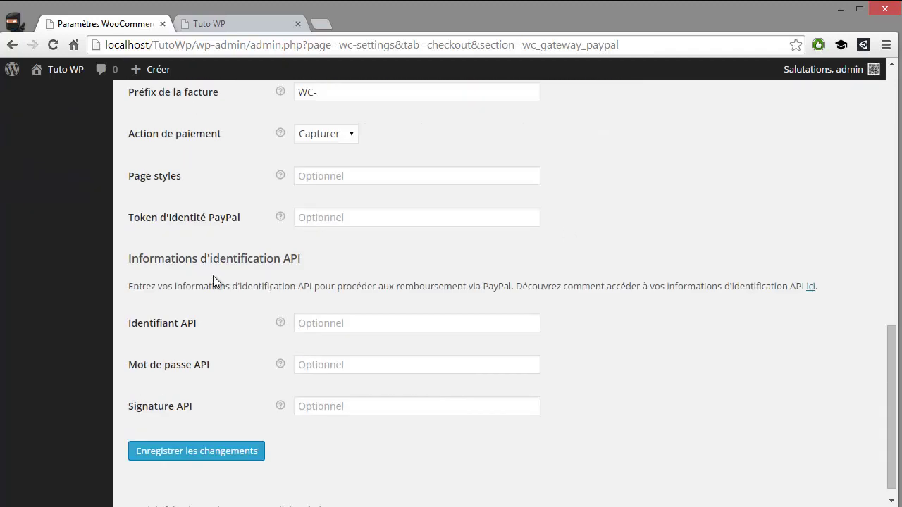
pyautogui.moveTo(154, 259); pyautogui.dragTo(279, 263)
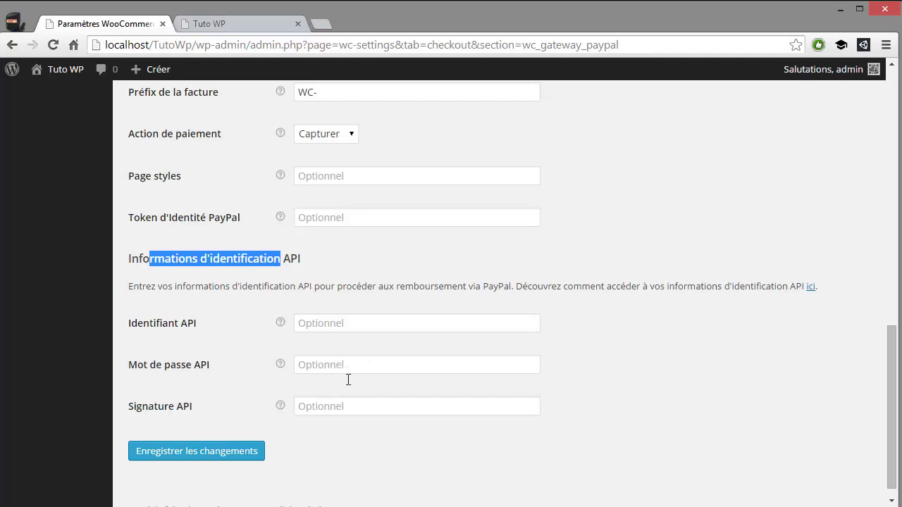
pyautogui.scroll(10, 348, 380)
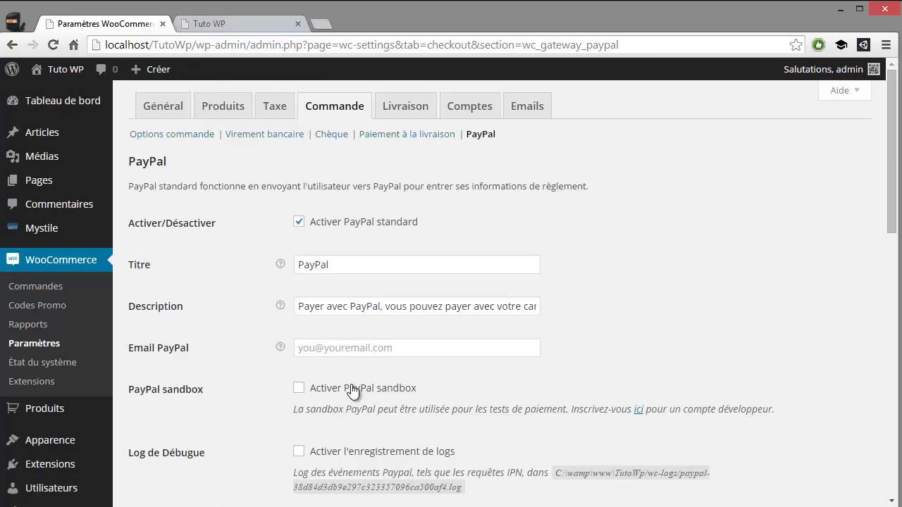
# Step: Review the WooCommerce shipping options, including cost calculation, display mode, destination, location restrictions and the list of shipping methods
pyautogui.click(465, 109)
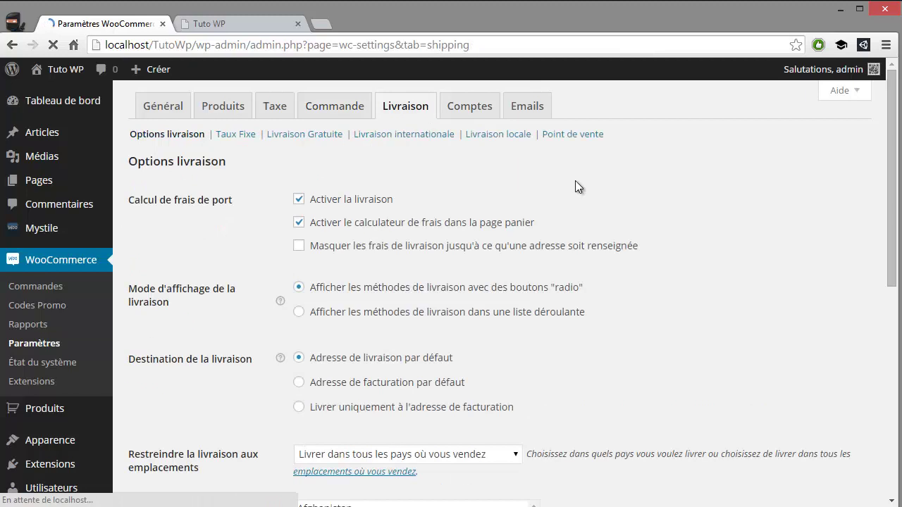
pyautogui.scroll(-2, 576, 186)
pyautogui.scroll(-1, 577, 186)
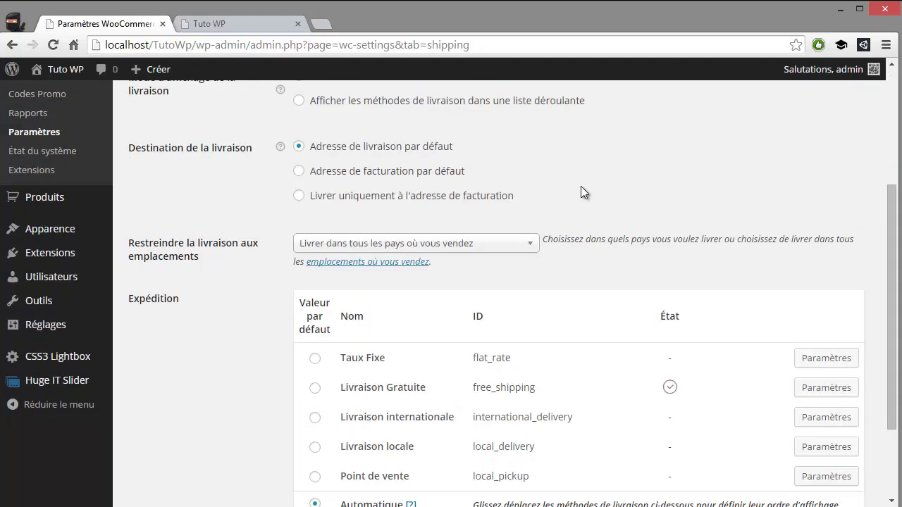
pyautogui.scroll(-1, 579, 193)
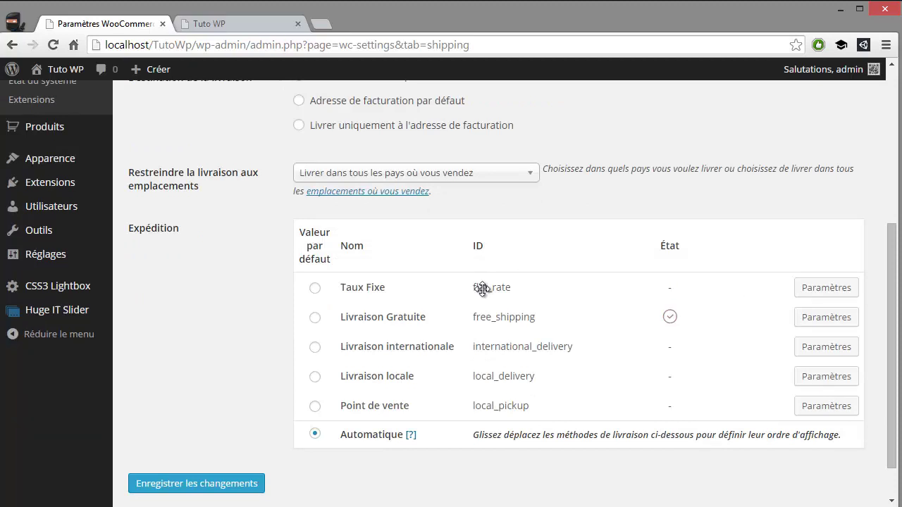
pyautogui.scroll(-1, 420, 293)
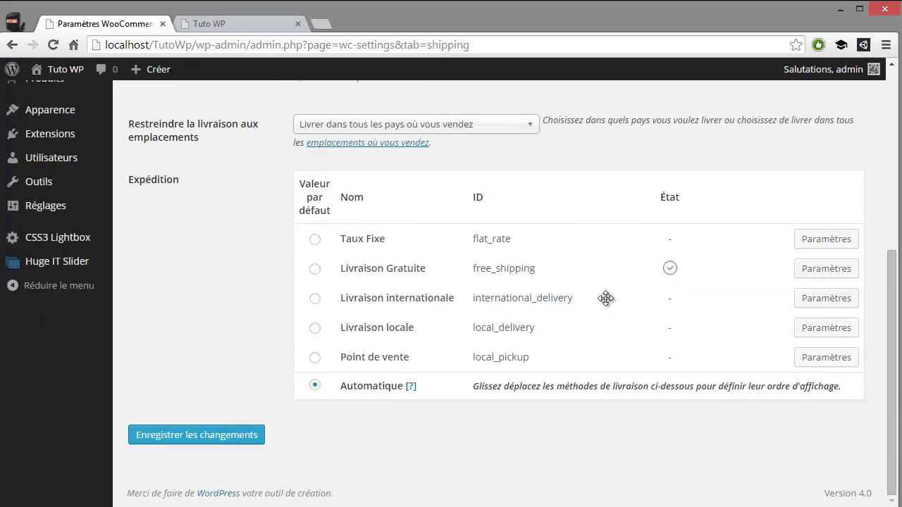
pyautogui.scroll(5, 606, 292)
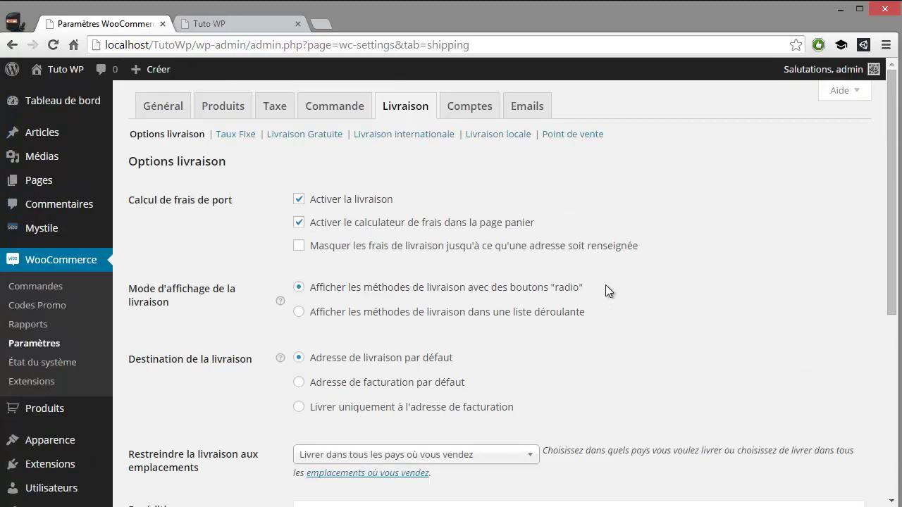
pyautogui.scroll(-2, 605, 291)
pyautogui.scroll(-1, 602, 287)
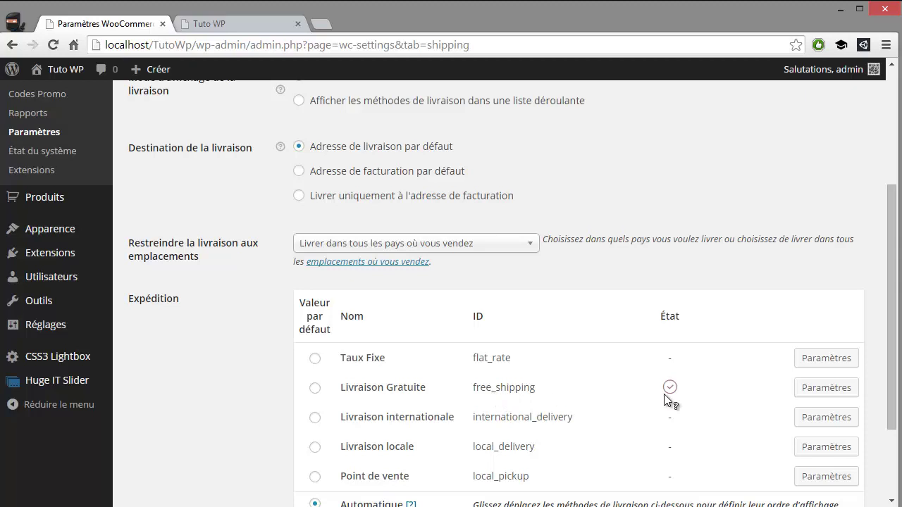
pyautogui.scroll(3, 527, 392)
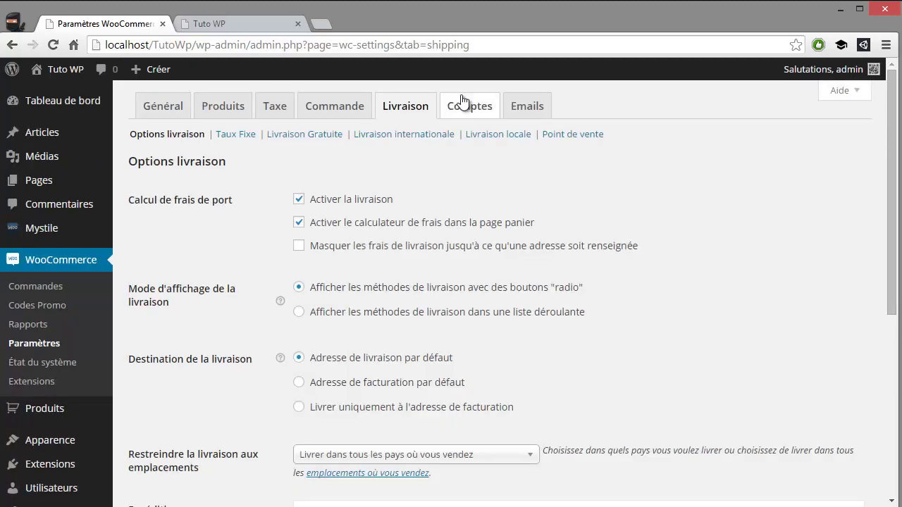
# Step: Review the WooCommerce account settings, including the account page, the endpoint slugs and the registration options
pyautogui.click(482, 107)
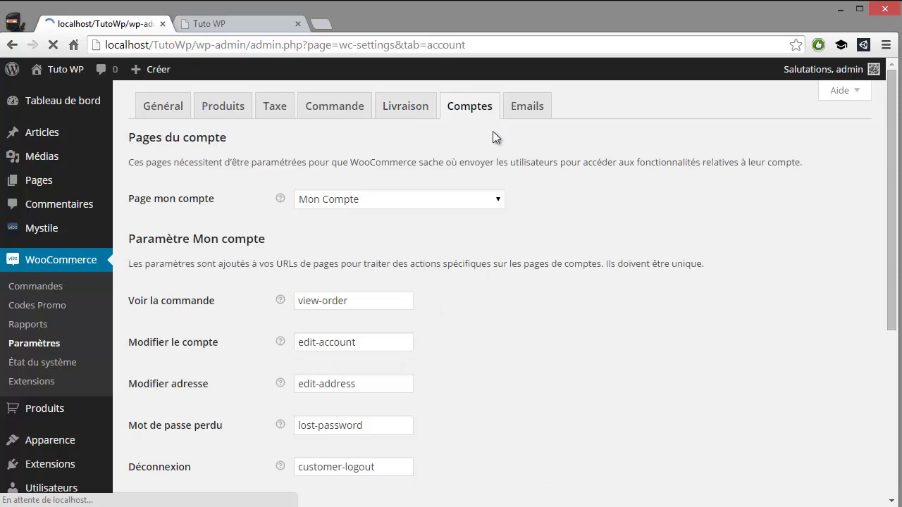
pyautogui.scroll(-3, 480, 246)
pyautogui.scroll(3, 480, 256)
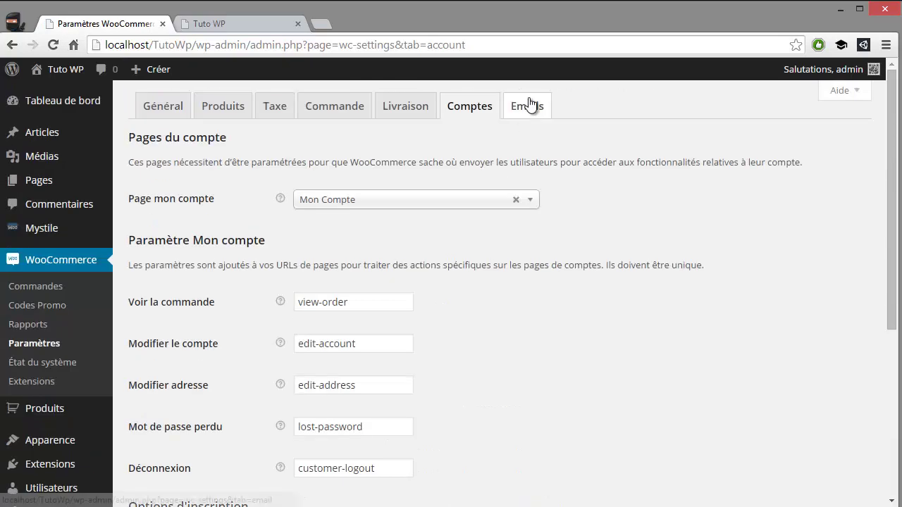
pyautogui.scroll(-4, 509, 215)
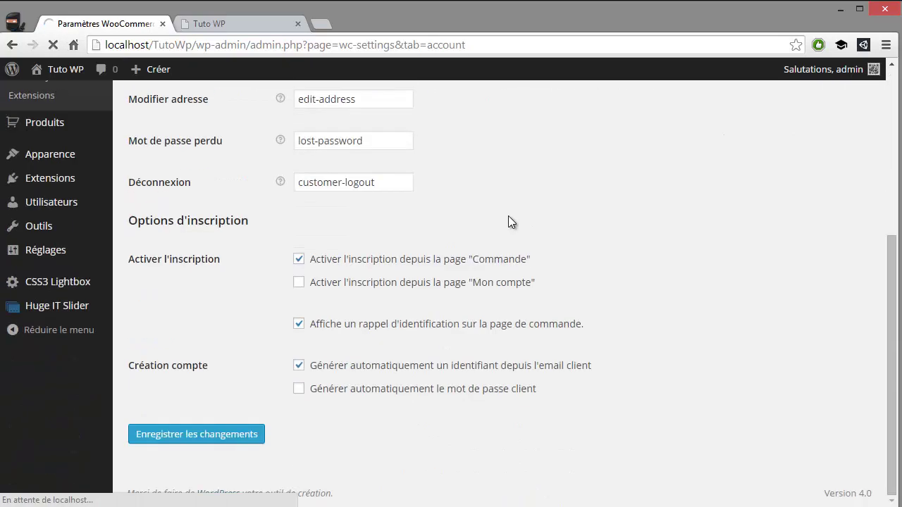
# Step: Review the WooCommerce email settings, covering the sender name and address, header image, footer text and template colours
pyautogui.scroll(-3, 511, 211)
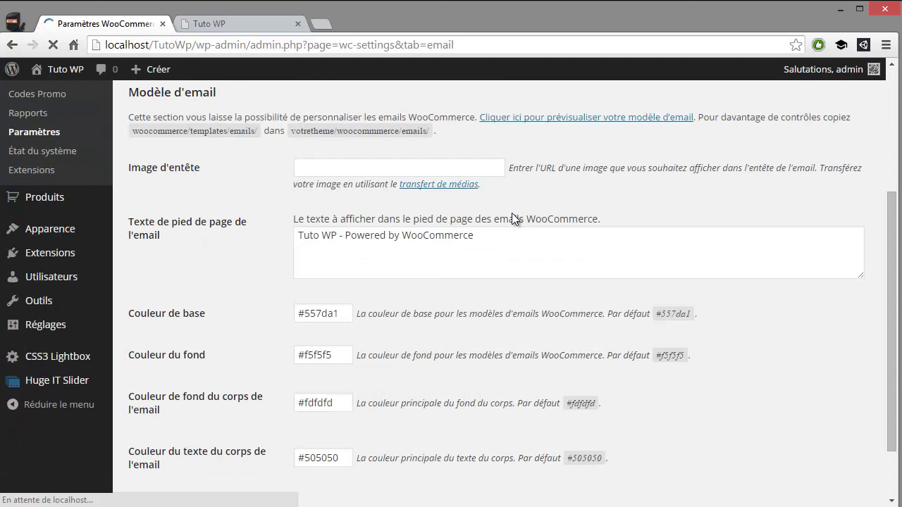
pyautogui.scroll(1, 507, 225)
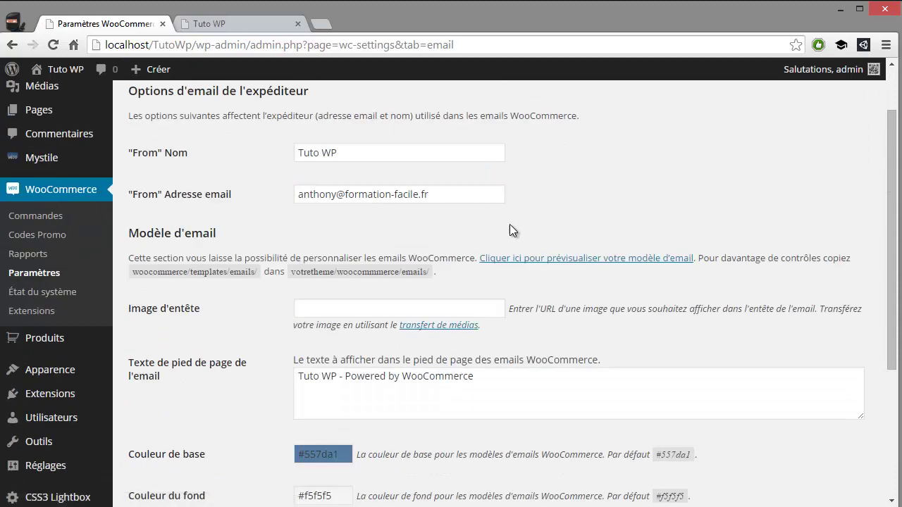
pyautogui.scroll(-1, 453, 233)
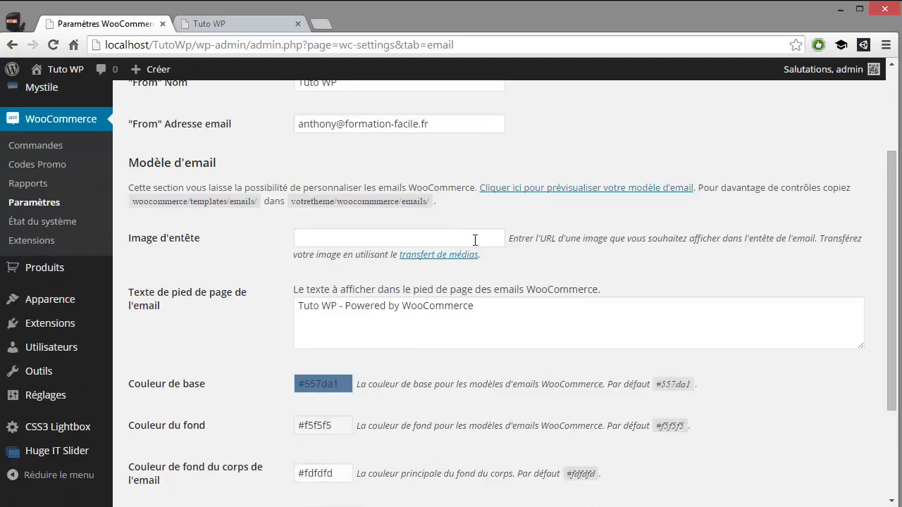
pyautogui.scroll(2, 457, 299)
pyautogui.scroll(-2, 437, 291)
pyautogui.scroll(1, 458, 233)
pyautogui.moveTo(484, 195); pyautogui.dragTo(258, 186)
pyautogui.moveTo(380, 144); pyautogui.dragTo(295, 153)
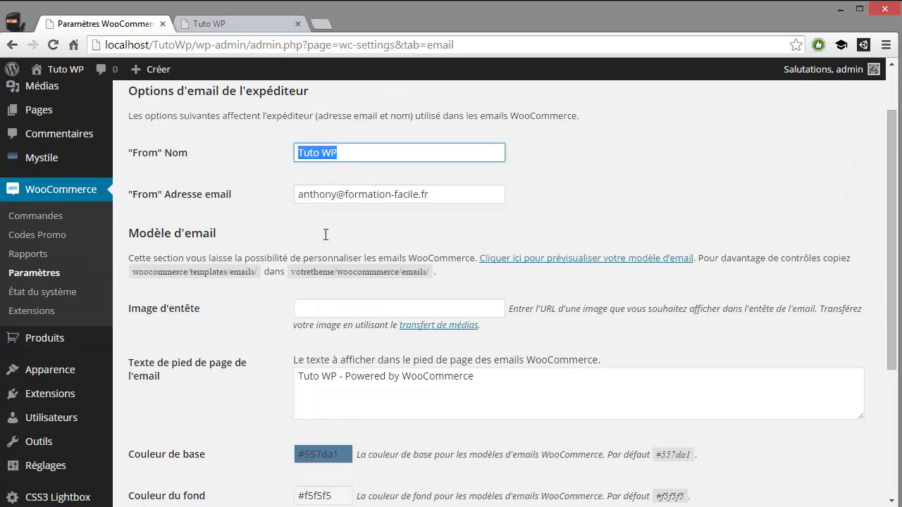
pyautogui.scroll(-3, 331, 239)
pyautogui.scroll(4, 363, 261)
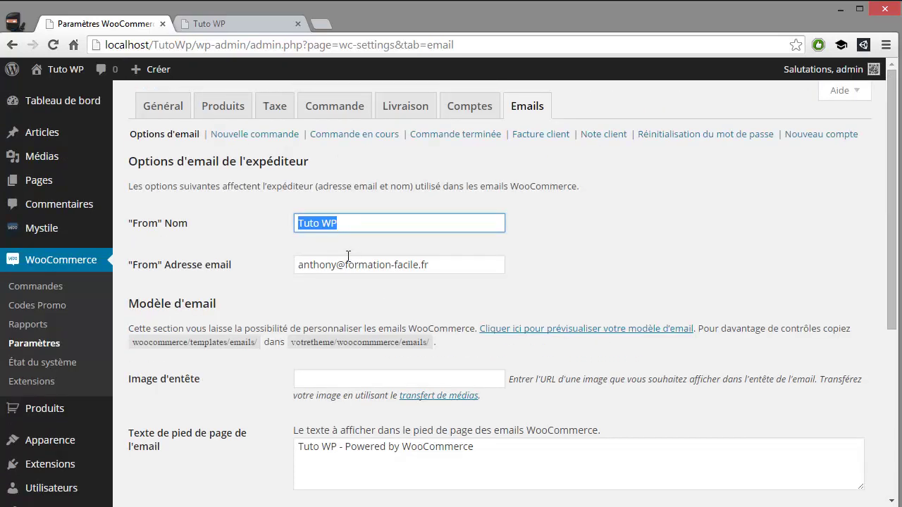
# Step: Open WooCommerce's system status report and examine the environment details, especially the WP memory limit line
pyautogui.click(68, 362)
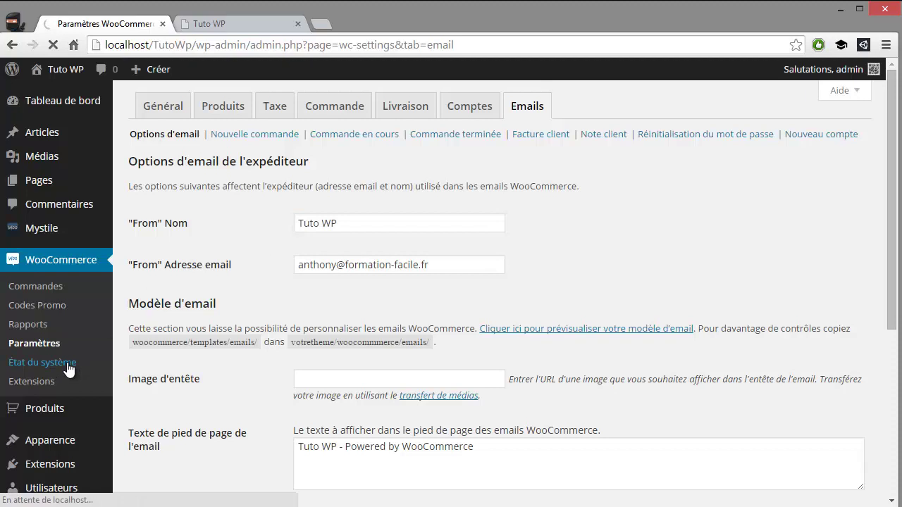
pyautogui.scroll(-1, 231, 310)
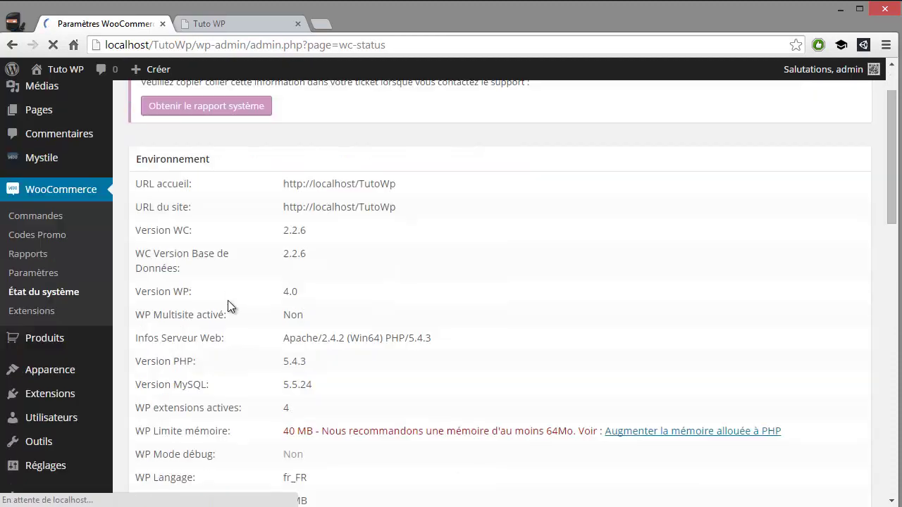
pyautogui.scroll(-1, 233, 282)
pyautogui.moveTo(310, 245); pyautogui.dragTo(314, 248)
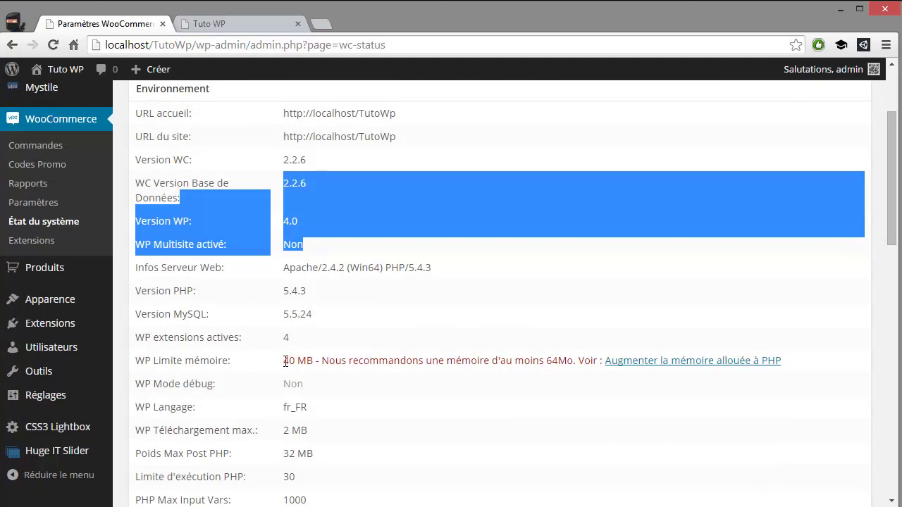
pyautogui.moveTo(285, 361); pyautogui.dragTo(587, 363)
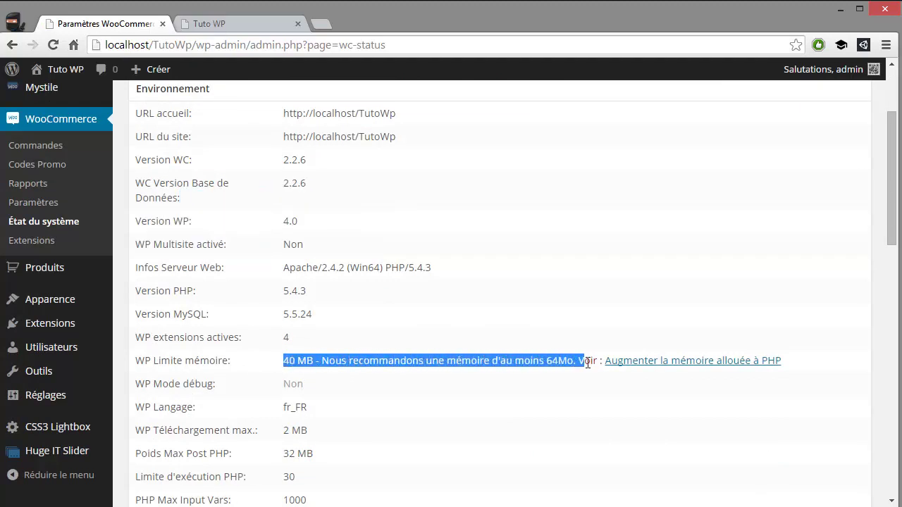
pyautogui.click(568, 385)
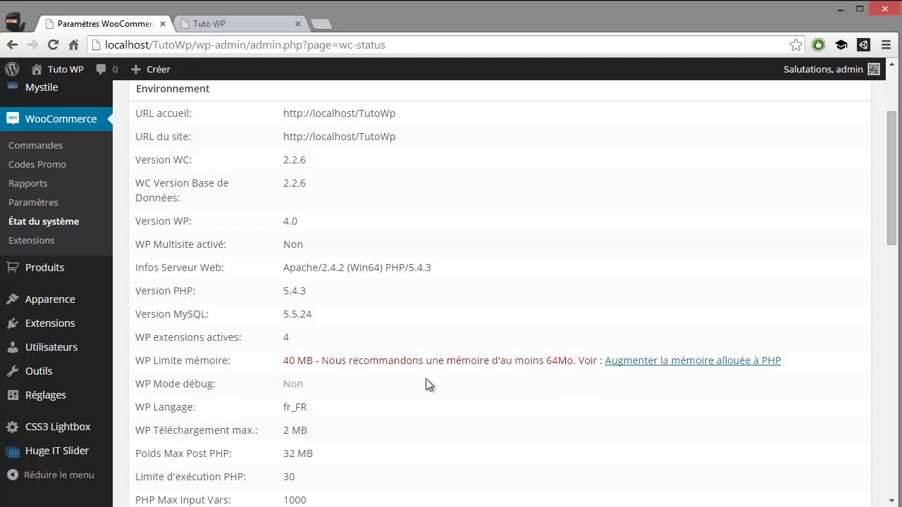
pyautogui.moveTo(283, 363); pyautogui.dragTo(307, 362)
# Step: Open the linked guide on increasing PHP memory, and open wp-settings.php from the TutoWp folder in Sublime Text
pyautogui.click(632, 363)
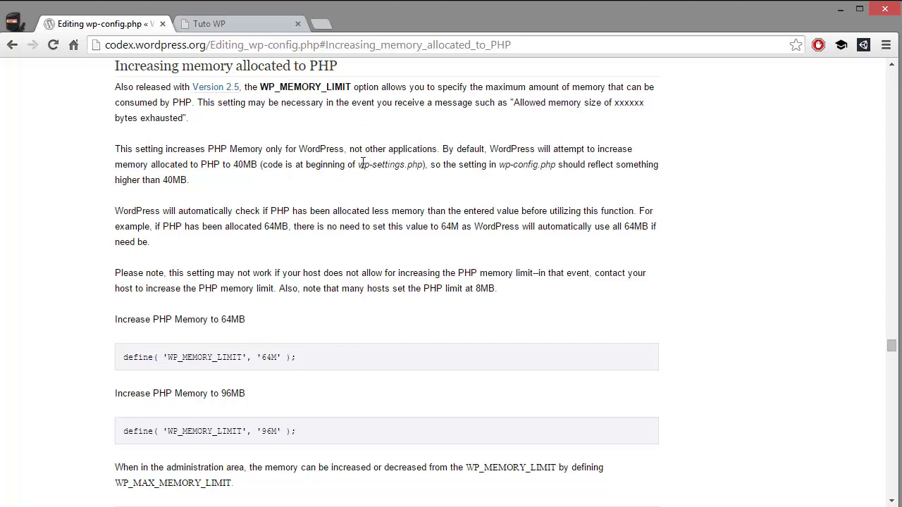
pyautogui.moveTo(360, 164); pyautogui.dragTo(395, 165)
pyautogui.hotkey('alt', 'Tab')
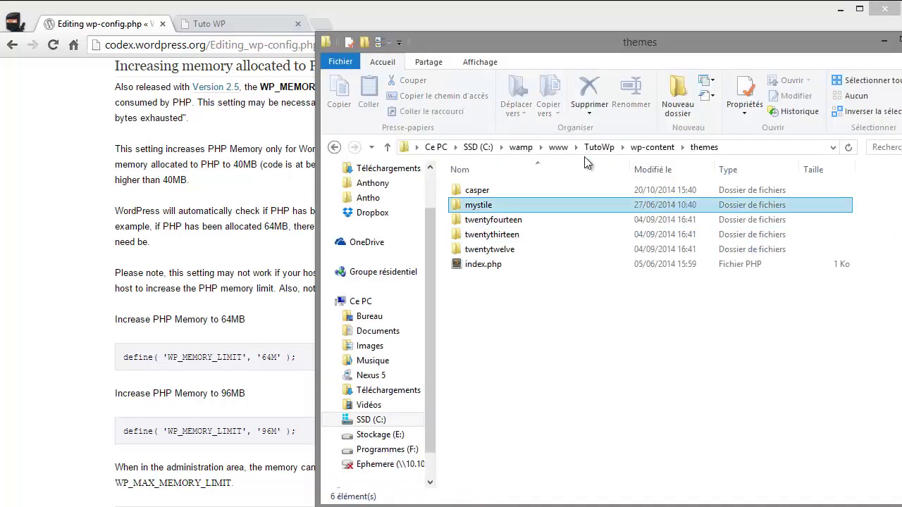
pyautogui.click(599, 147)
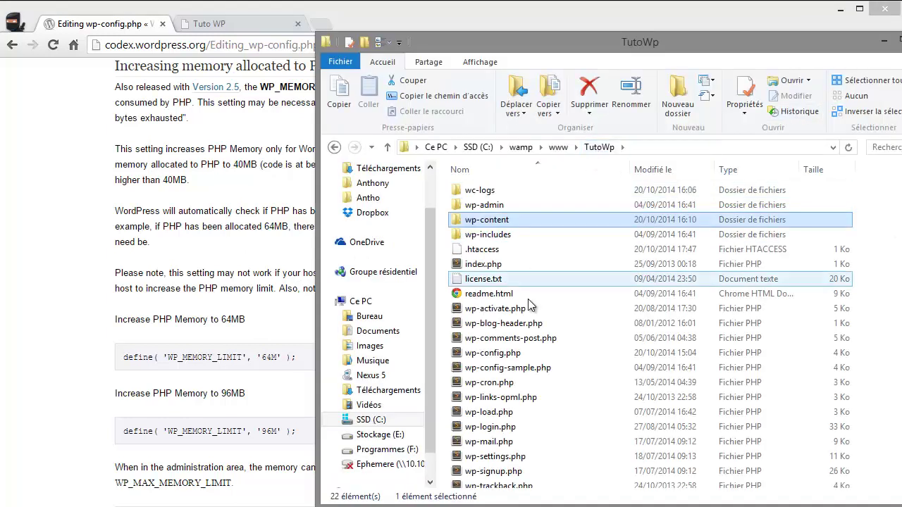
pyautogui.scroll(-1, 529, 395)
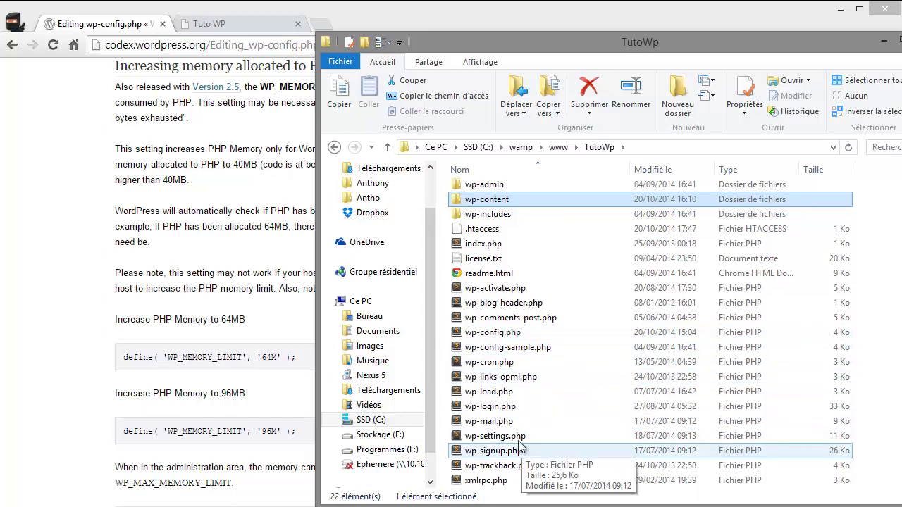
pyautogui.doubleClick(523, 437)
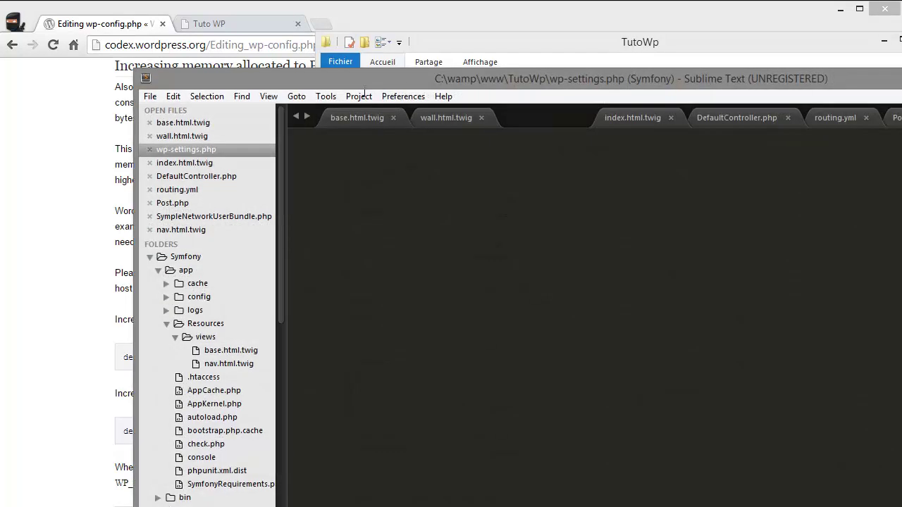
pyautogui.moveTo(369, 82); pyautogui.dragTo(419, 46)
# Step: Copy the constant name WP_MEMORY_LIMIT from the guide's 64MB example and search for it in wp-settings.php in Sublime Text
pyautogui.click(85, 301)
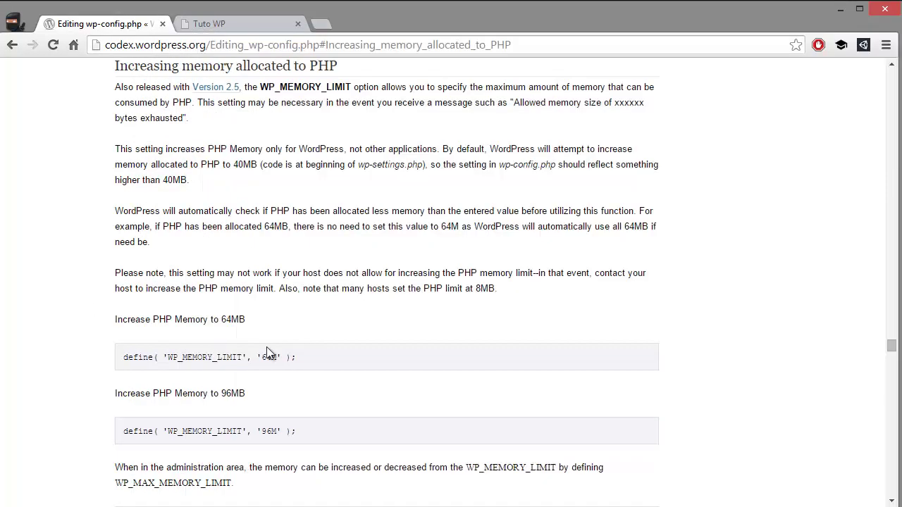
pyautogui.doubleClick(170, 356)
pyautogui.hotkey('ctrl', 'c')
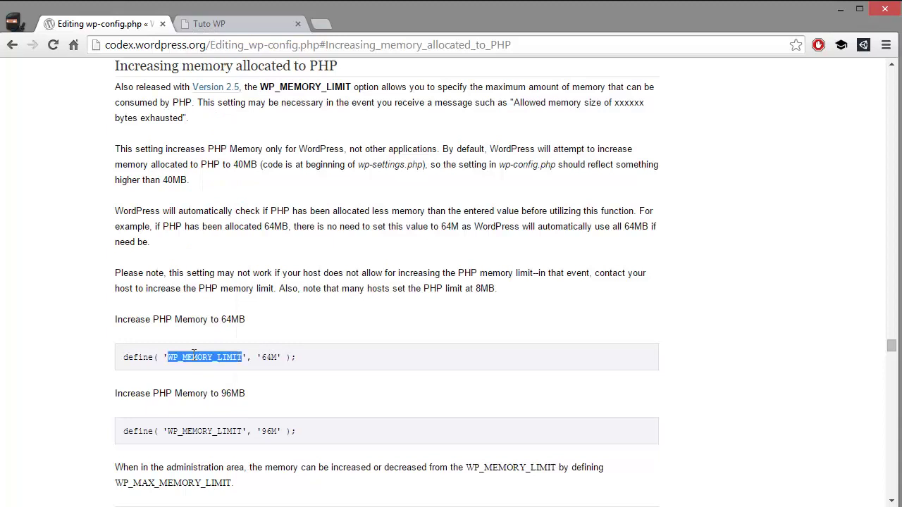
pyautogui.hotkey('alt', 'Tab')
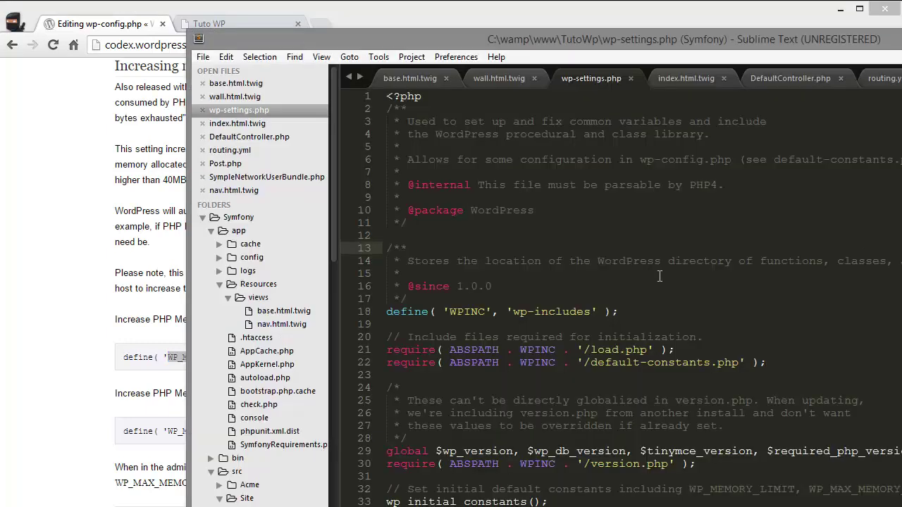
pyautogui.hotkey('ctrl', 'v')
pyautogui.scroll(-1, 577, 328)
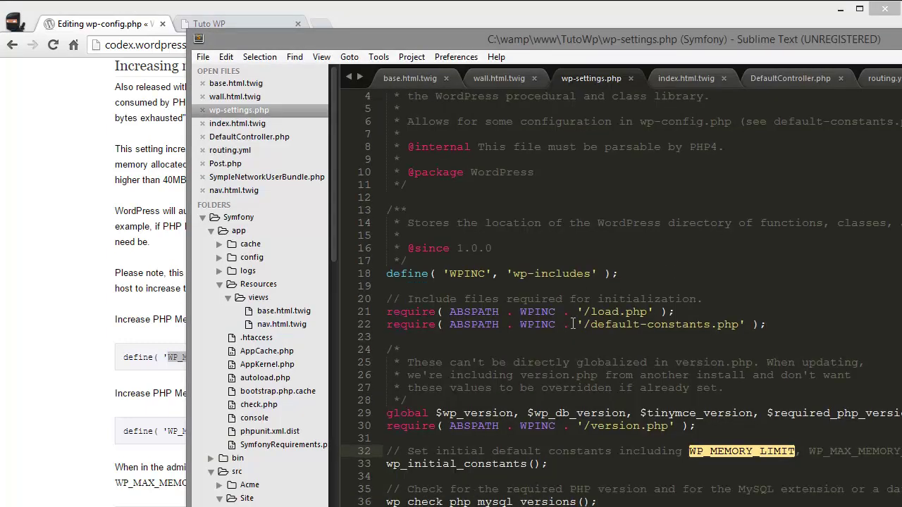
# Step: Highlight the guide's line define( 'WP_MEMORY_LIMIT', '64M' ); and check wp-settings.php again before closing the editor window
pyautogui.click(96, 323)
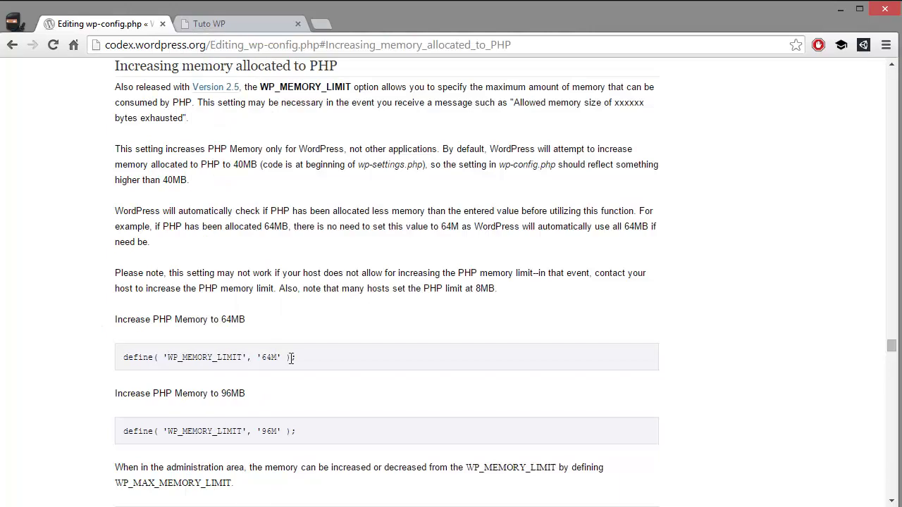
pyautogui.moveTo(207, 364); pyautogui.dragTo(120, 362)
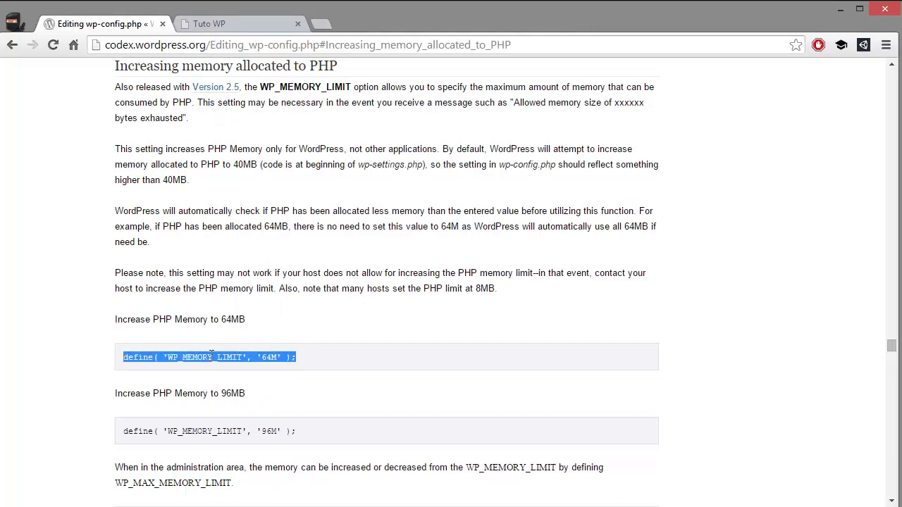
pyautogui.moveTo(900, 77); pyautogui.dragTo(567, 85)
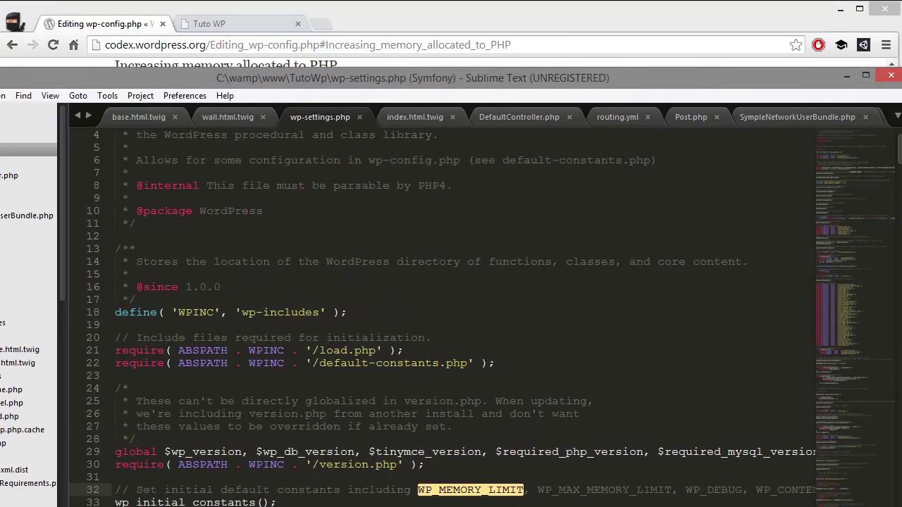
pyautogui.click(900, 80)
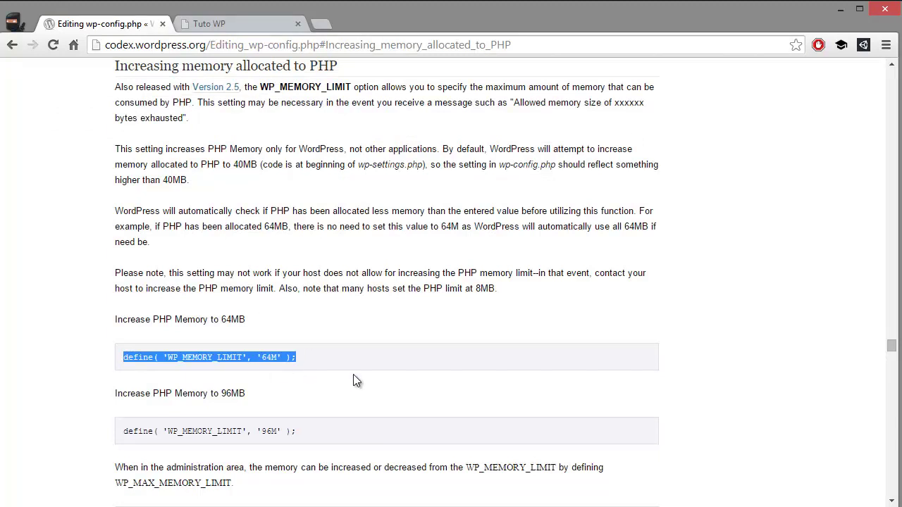
# Step: Leave the memory guide for the WooCommerce system status report and review its remaining environment entries
pyautogui.scroll(12, 276, 314)
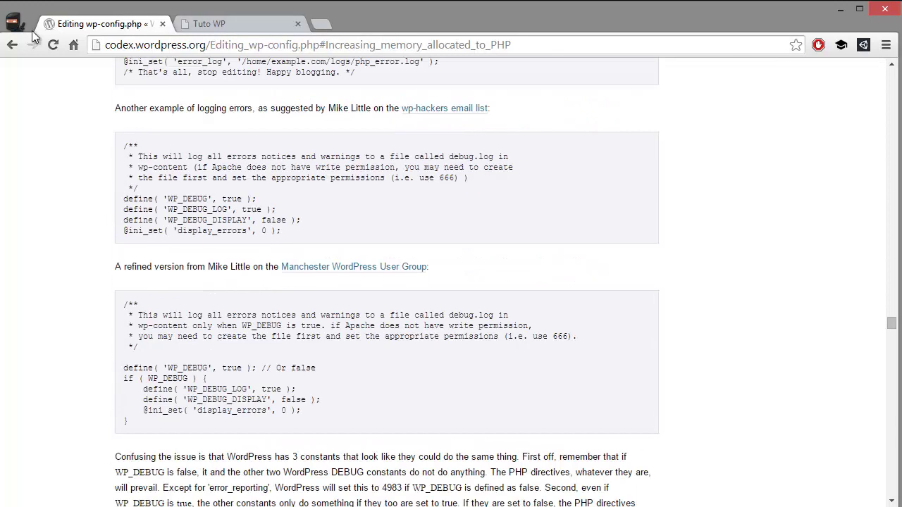
pyautogui.click(12, 44)
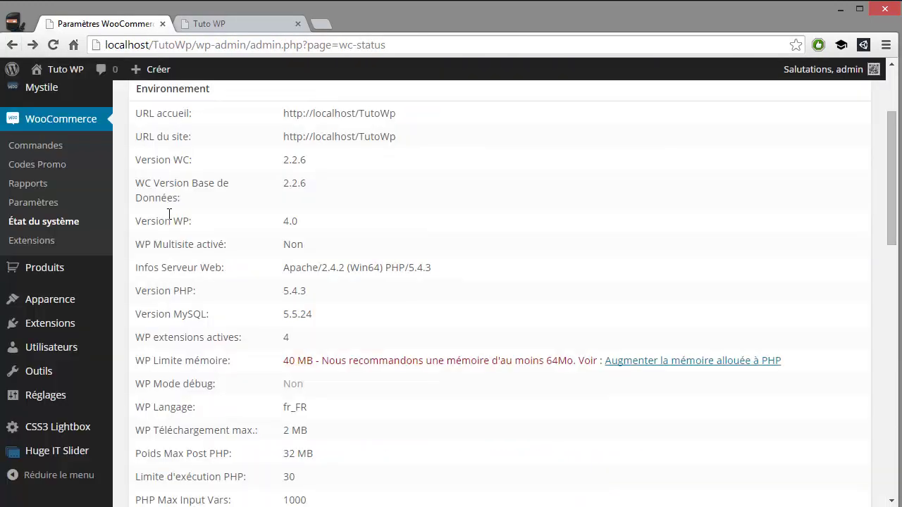
pyautogui.scroll(-3, 395, 295)
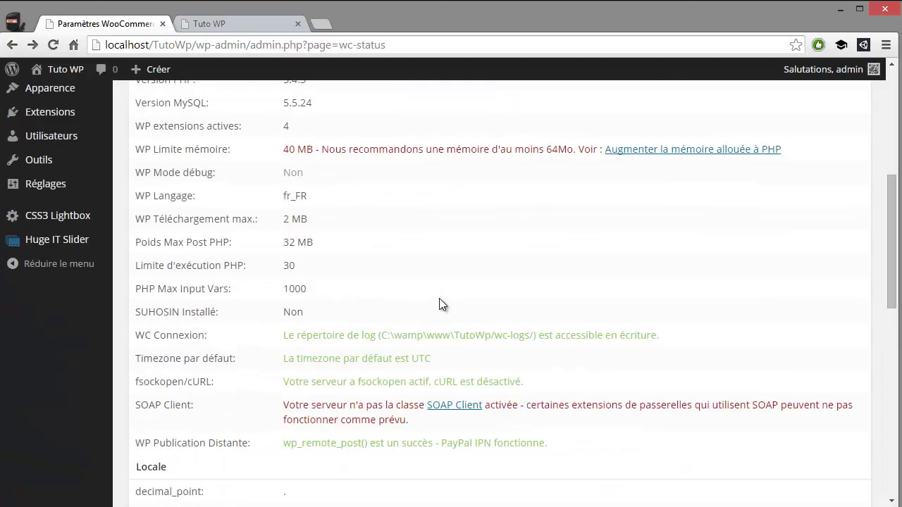
pyautogui.scroll(1, 439, 305)
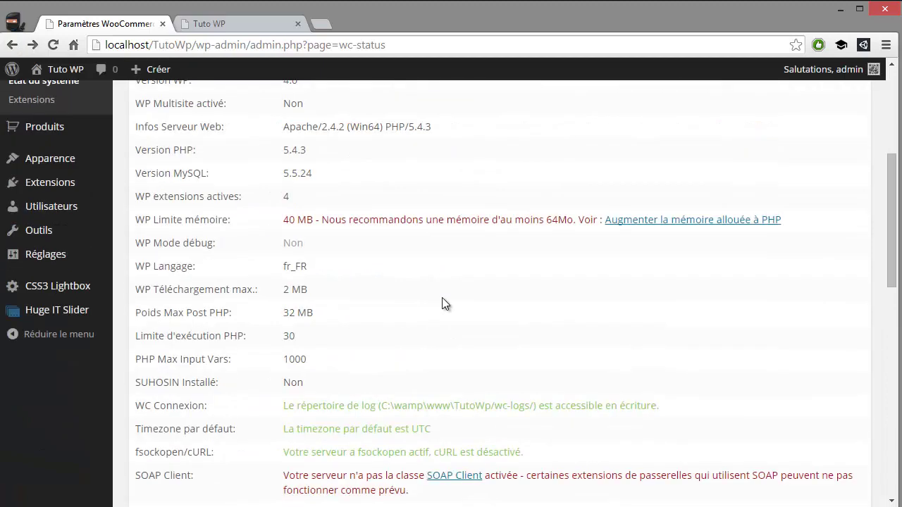
pyautogui.scroll(4, 433, 282)
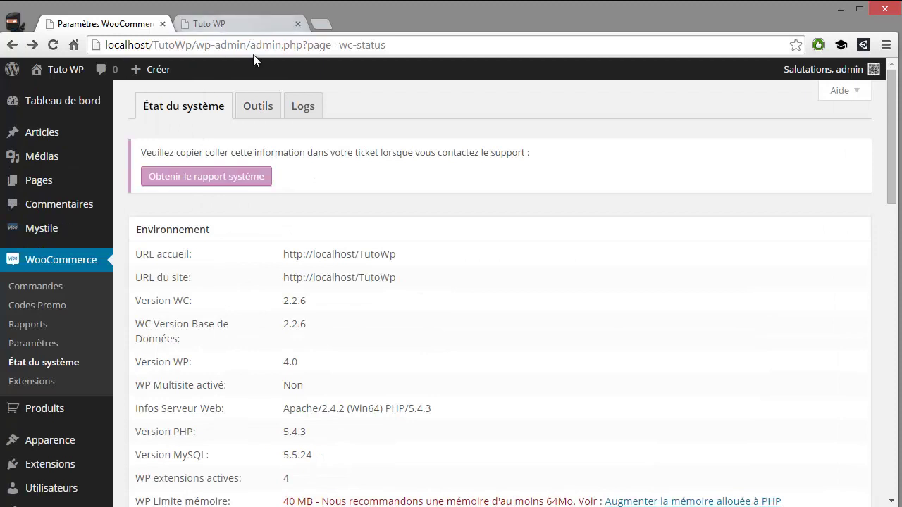
# Step: Reload the Tuto WP home page and check its header, shop menu, content and sidebar from top to footer
pyautogui.click(236, 25)
pyautogui.scroll(-5, 625, 246)
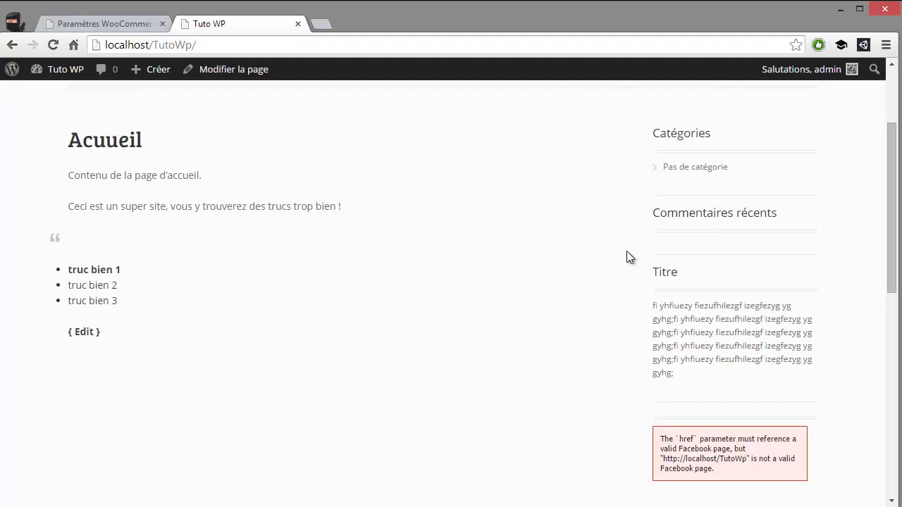
pyautogui.scroll(5, 626, 266)
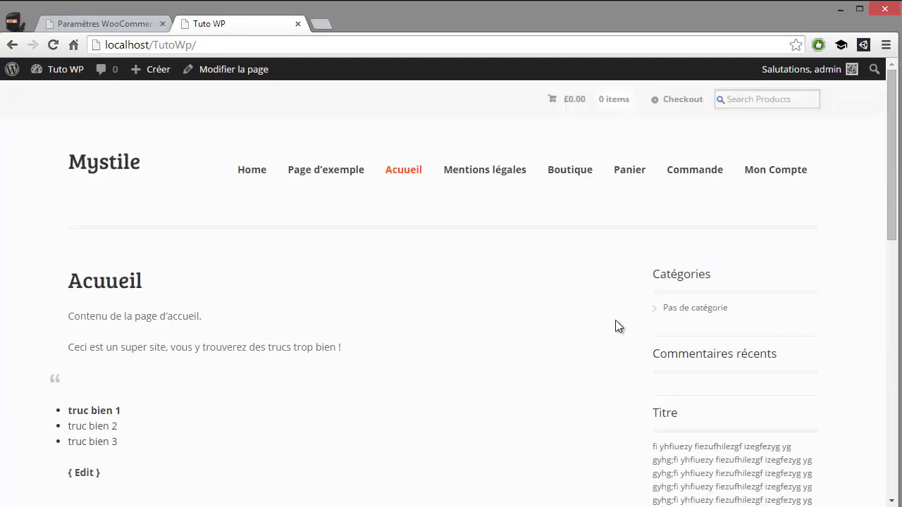
pyautogui.click(54, 45)
pyautogui.scroll(-2, 662, 297)
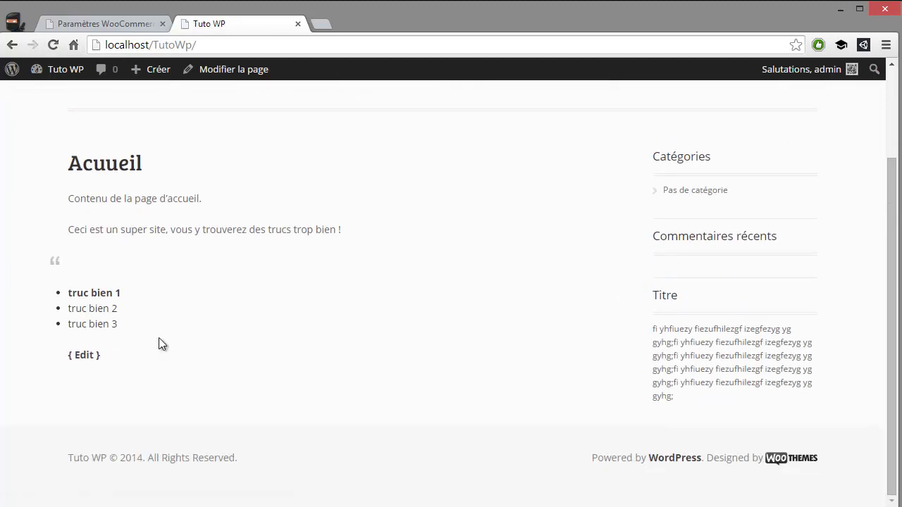
pyautogui.scroll(2, 255, 276)
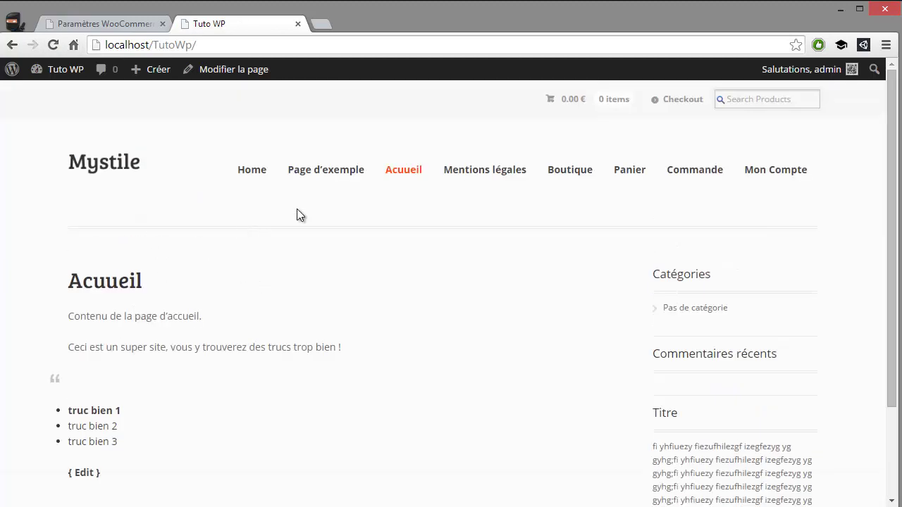
# Step: Open the shop's Mon Compte page and review the account text and the Mes Adresses section
pyautogui.click(570, 172)
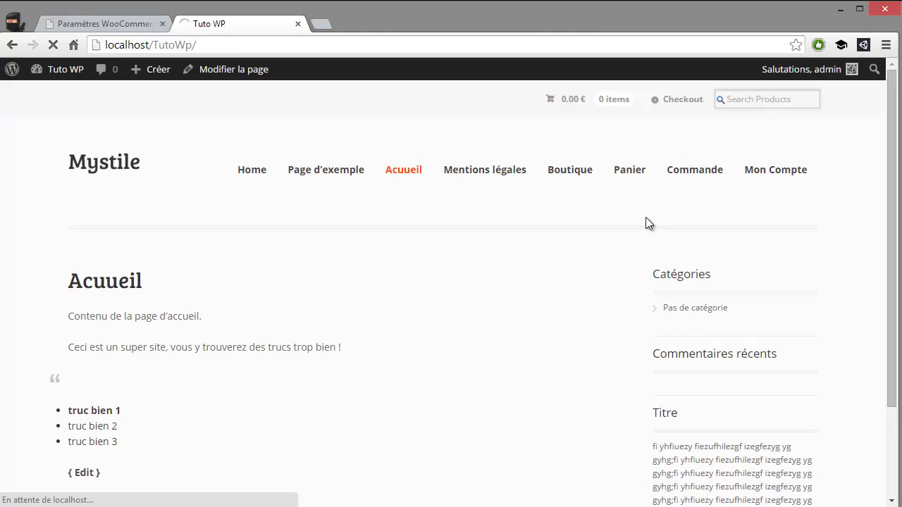
pyautogui.click(772, 177)
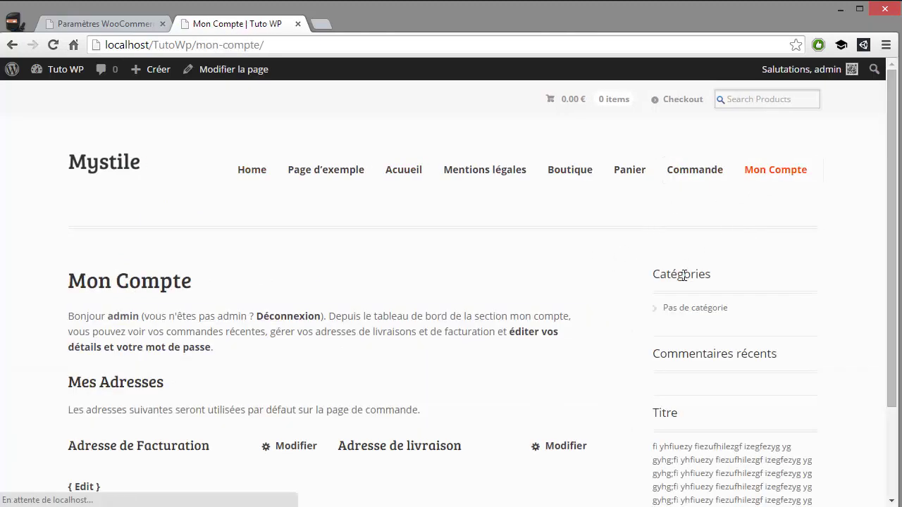
pyautogui.scroll(-2, 642, 279)
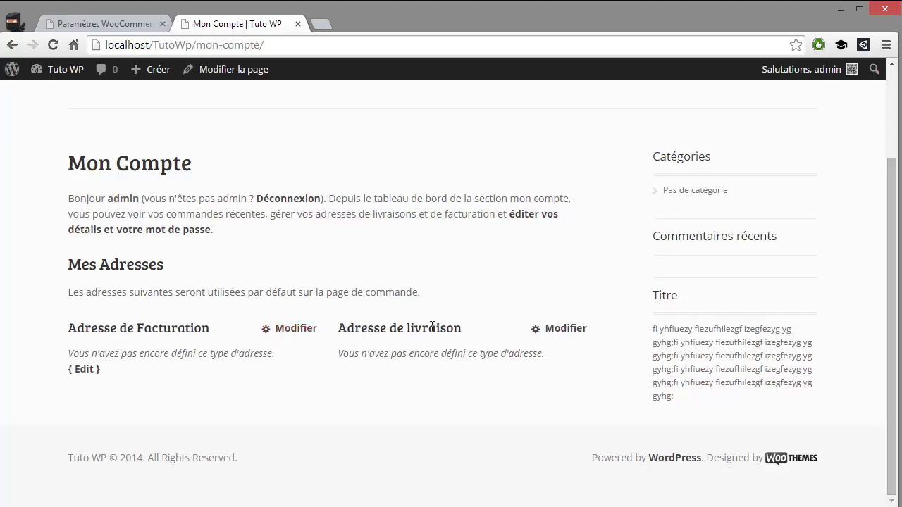
# Step: Open the delivery address for editing and enter a sample first name, last name and the company name jrtjtrj
pyautogui.click(544, 330)
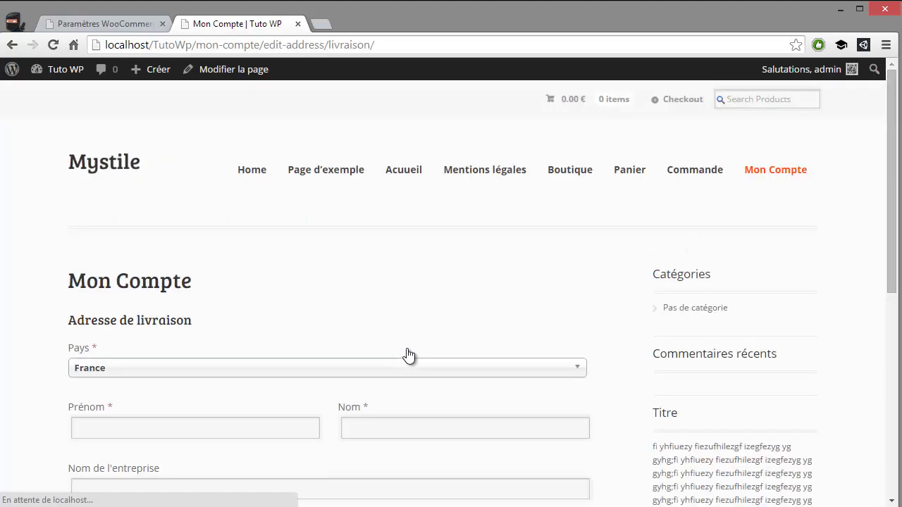
pyautogui.scroll(-1, 266, 366)
pyautogui.click(291, 357)
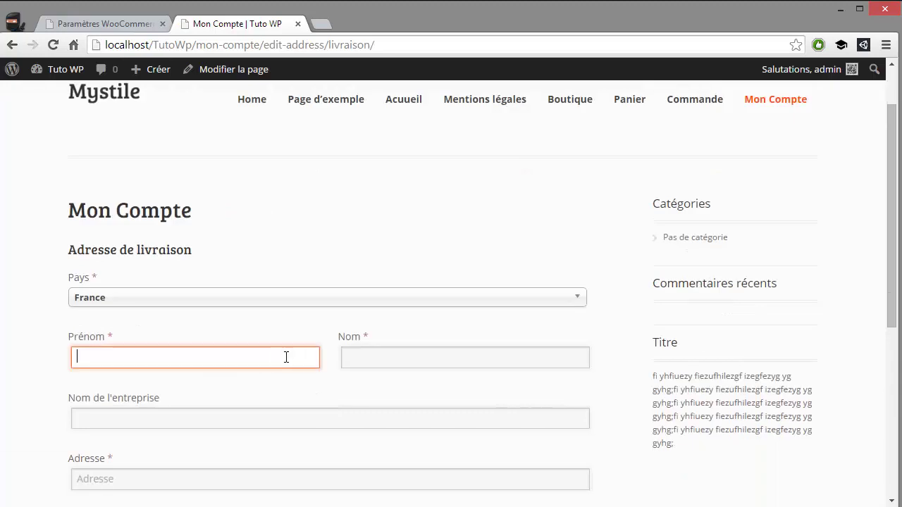
pyautogui.write('grhe')
pyautogui.click(424, 357)
pyautogui.write('tjtrjrj')
pyautogui.click(204, 422)
pyautogui.write('jrjtrj')
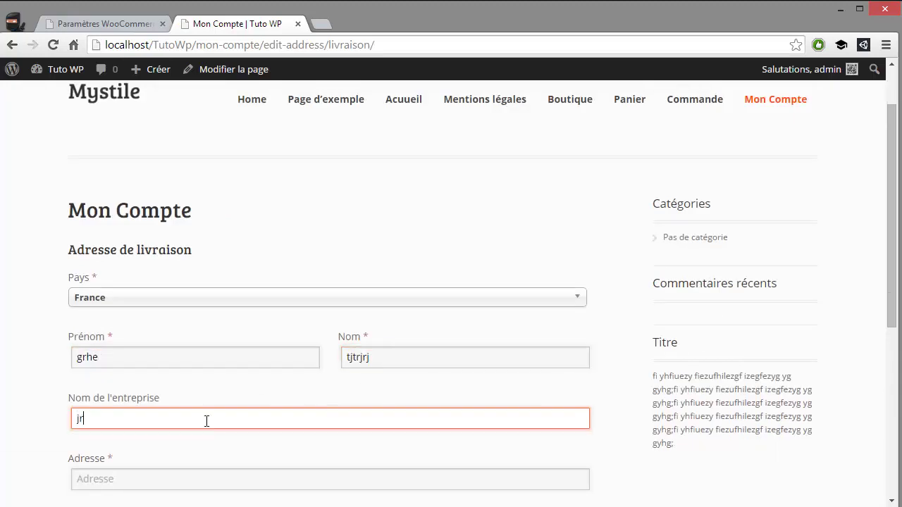
# Step: Fill in the delivery address's street, postal code and city with sample values and save the address
pyautogui.scroll(-3, 211, 409)
pyautogui.click(217, 268)
pyautogui.write('jrtjtr')
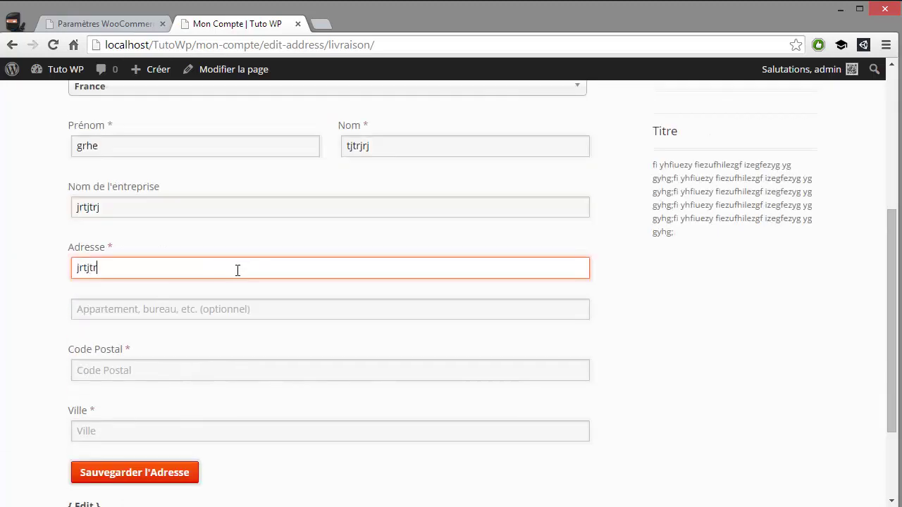
pyautogui.write(' 5 thtrhtr')
pyautogui.click(223, 371)
pyautogui.write('50050')
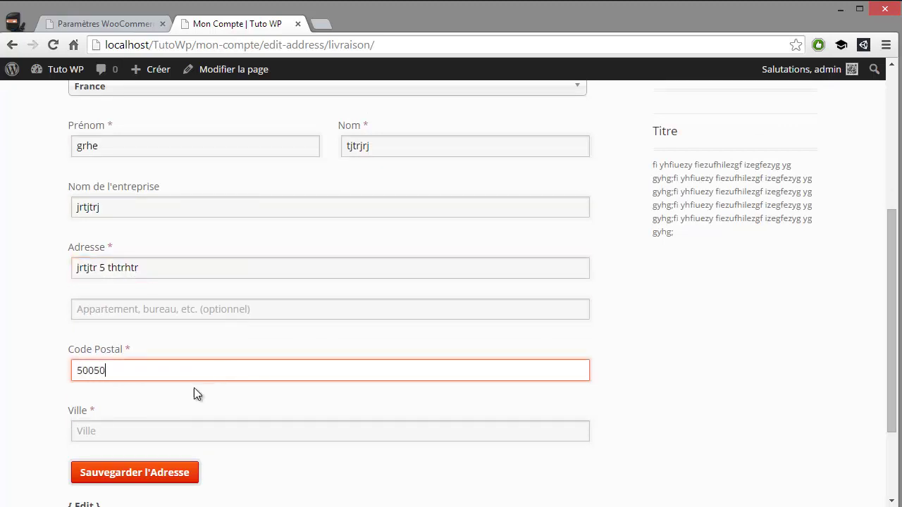
pyautogui.click(119, 434)
pyautogui.write('htrhtrh')
pyautogui.scroll(-1, 211, 437)
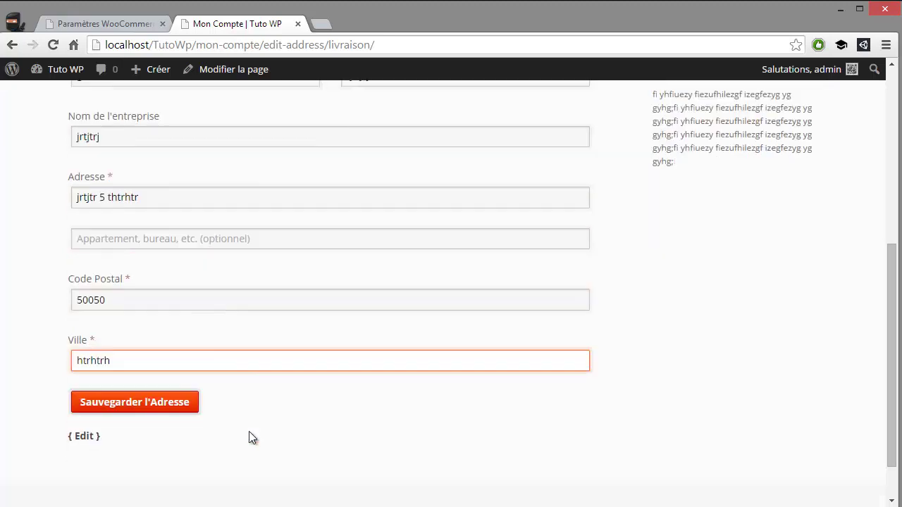
pyautogui.click(158, 403)
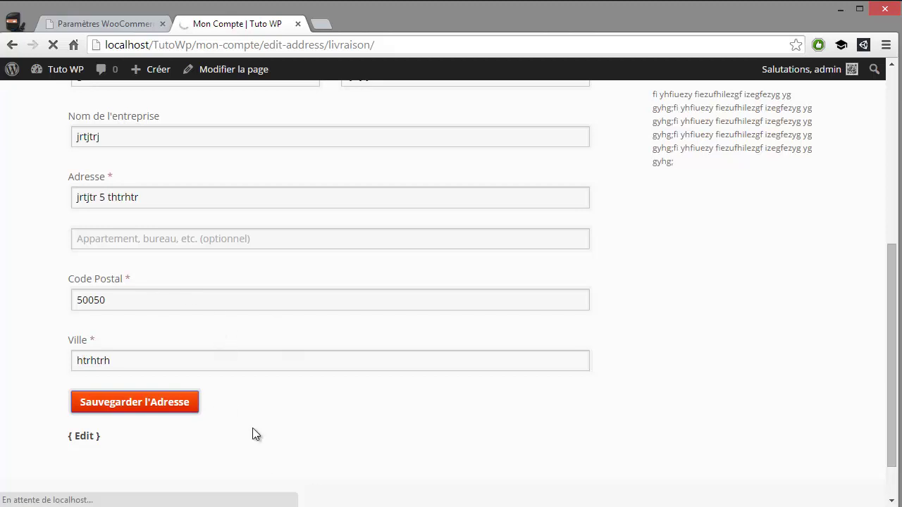
# Step: Look over the Mon Compte page after saving the delivery address and open the Boutique page
pyautogui.scroll(4, 142, 398)
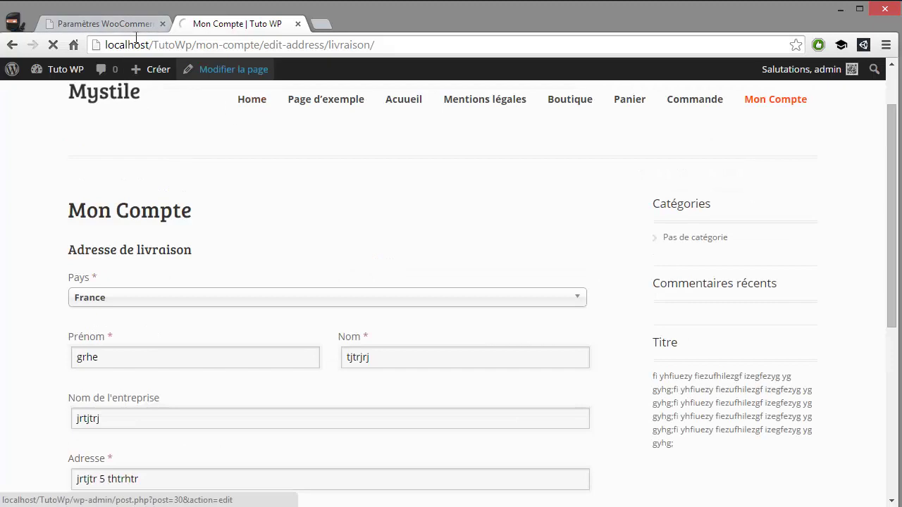
pyautogui.scroll(-2, 222, 311)
pyautogui.scroll(2, 258, 298)
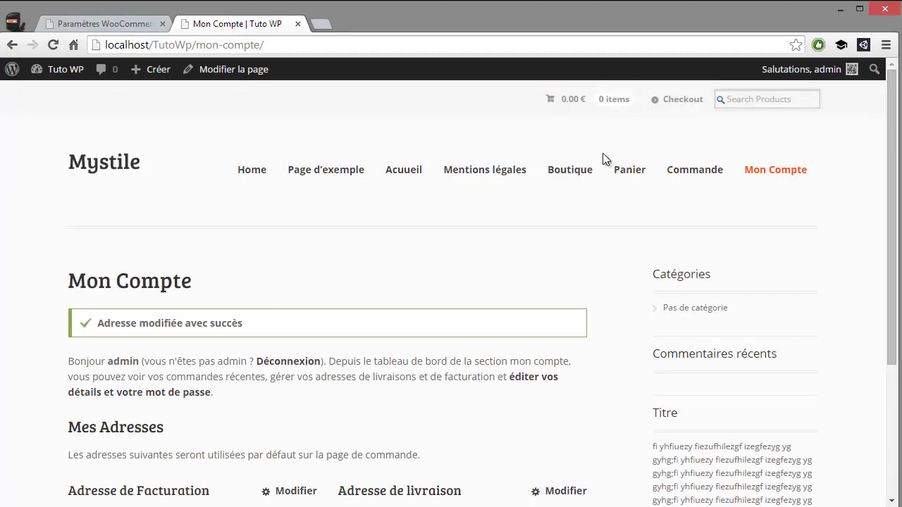
pyautogui.scroll(-3, 358, 248)
pyautogui.scroll(3, 362, 249)
pyautogui.click(574, 177)
# Step: Return to the WooCommerce admin page and look over the Mystile options and the system status report
pyautogui.click(107, 24)
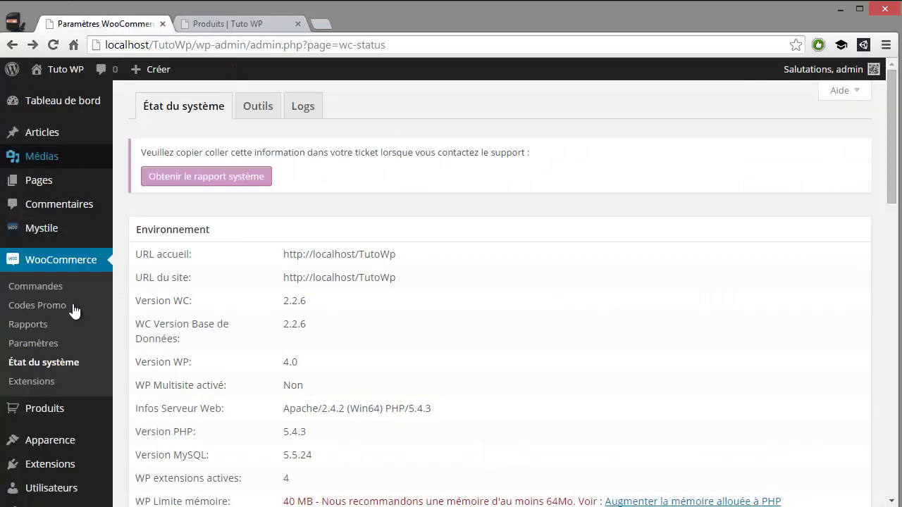
pyautogui.moveTo(42, 229)
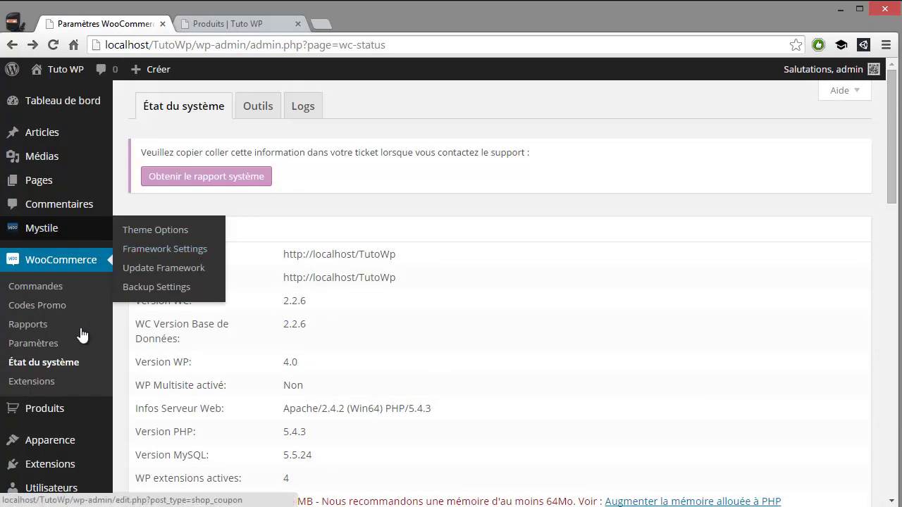
pyautogui.scroll(-6, 80, 336)
pyautogui.scroll(-5, 81, 384)
pyautogui.scroll(11, 77, 353)
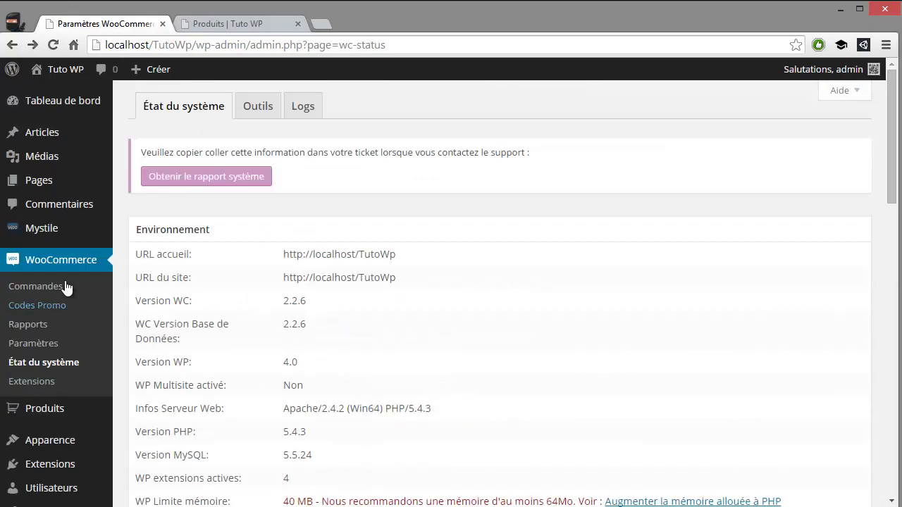
# Step: Open the WooCommerce settings and review the general options, currency options and scripts section
pyautogui.click(48, 343)
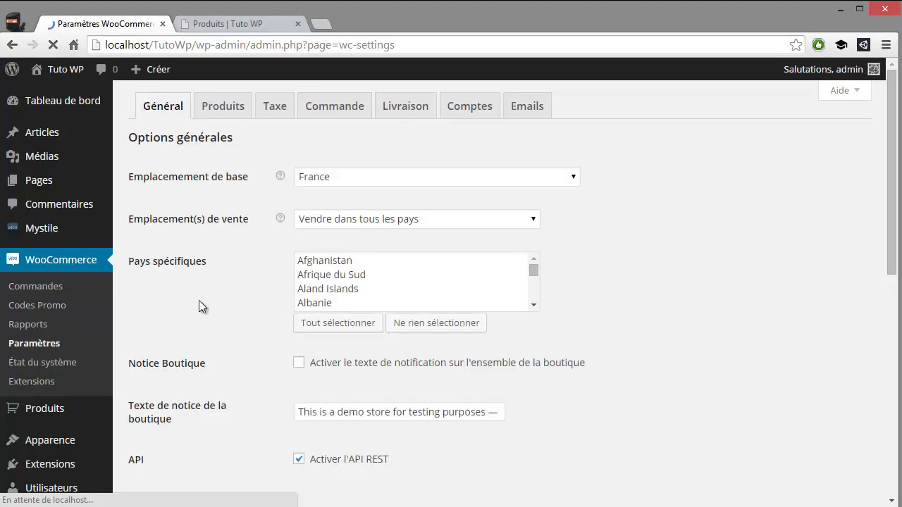
pyautogui.scroll(-6, 276, 328)
pyautogui.scroll(2, 341, 318)
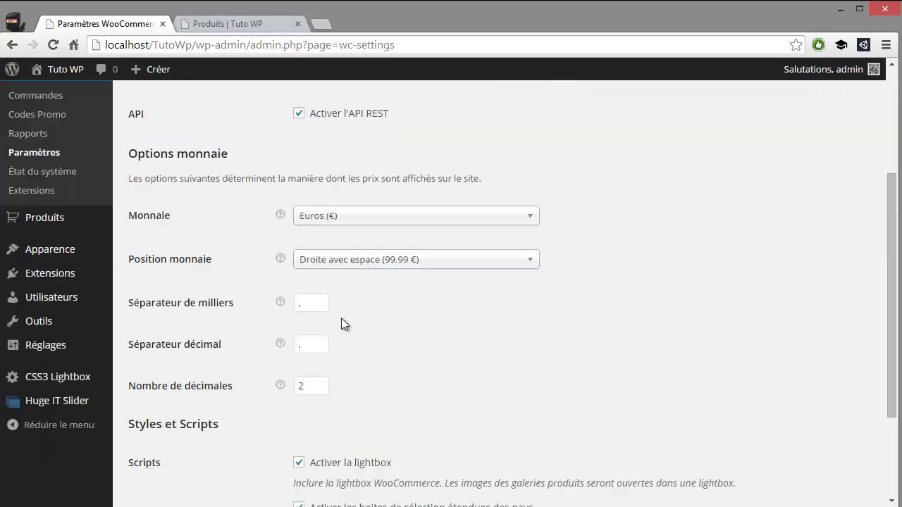
pyautogui.scroll(3, 406, 289)
pyautogui.scroll(-2, 402, 423)
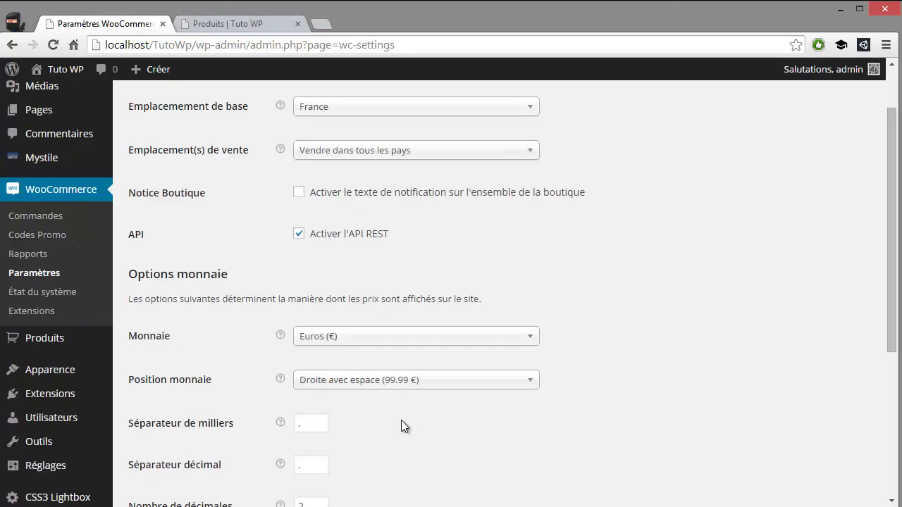
pyautogui.scroll(2, 443, 352)
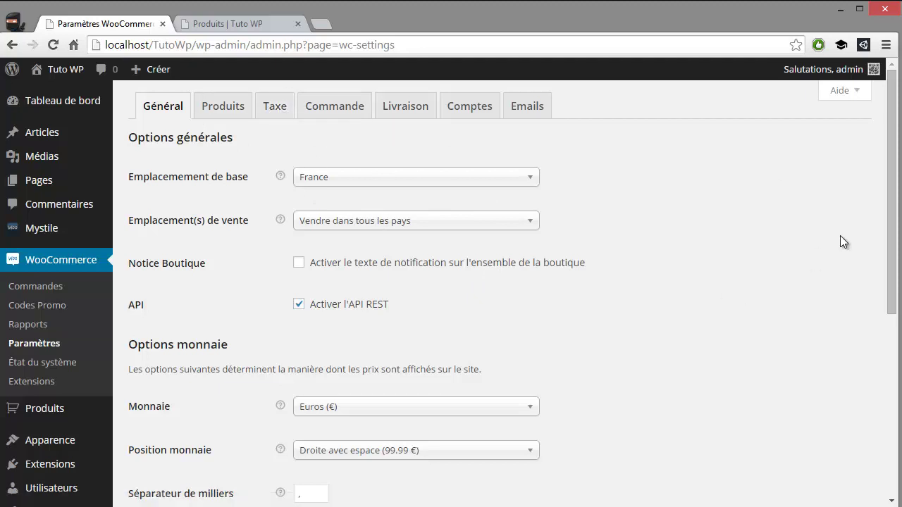
pyautogui.moveTo(892, 190)
pyautogui.mouseDown()
pyautogui.moveTo(874, 344)
pyautogui.moveTo(883, 177)
pyautogui.mouseUp()
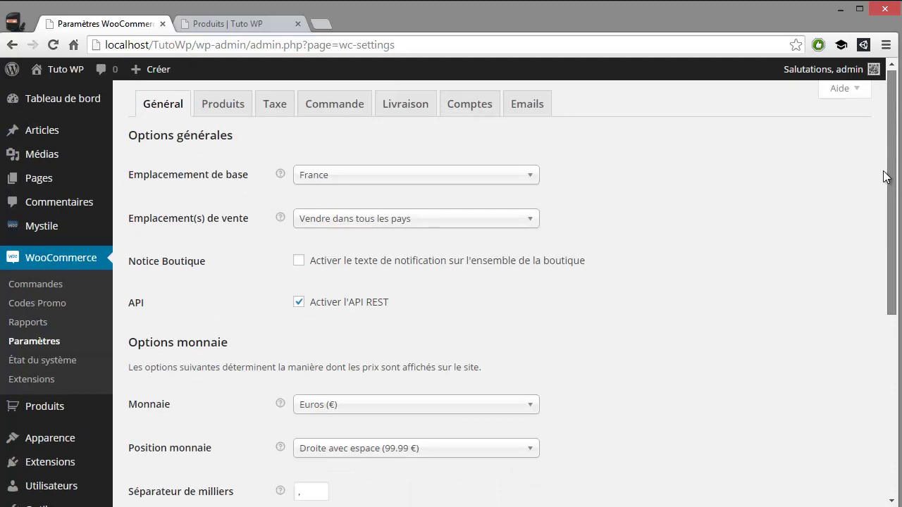